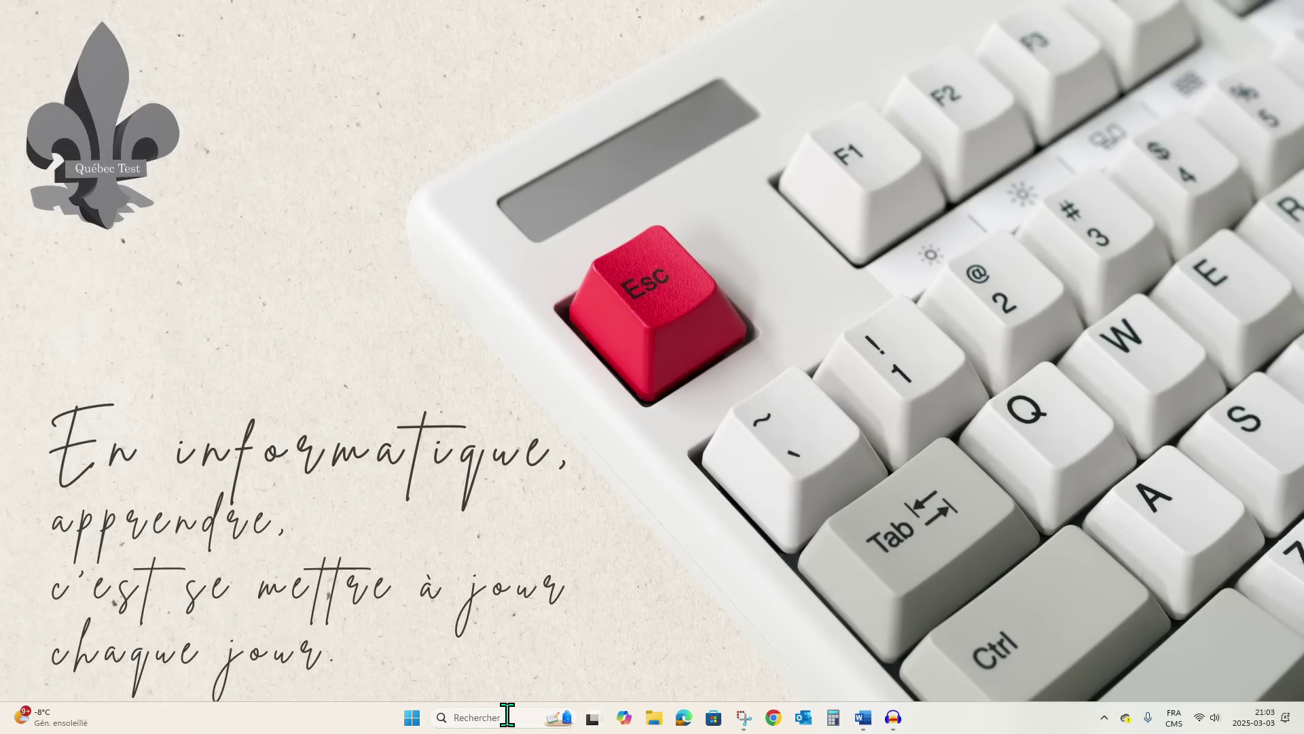
Open the Microsoft Store and search it for "pc manager"
click(415, 722)
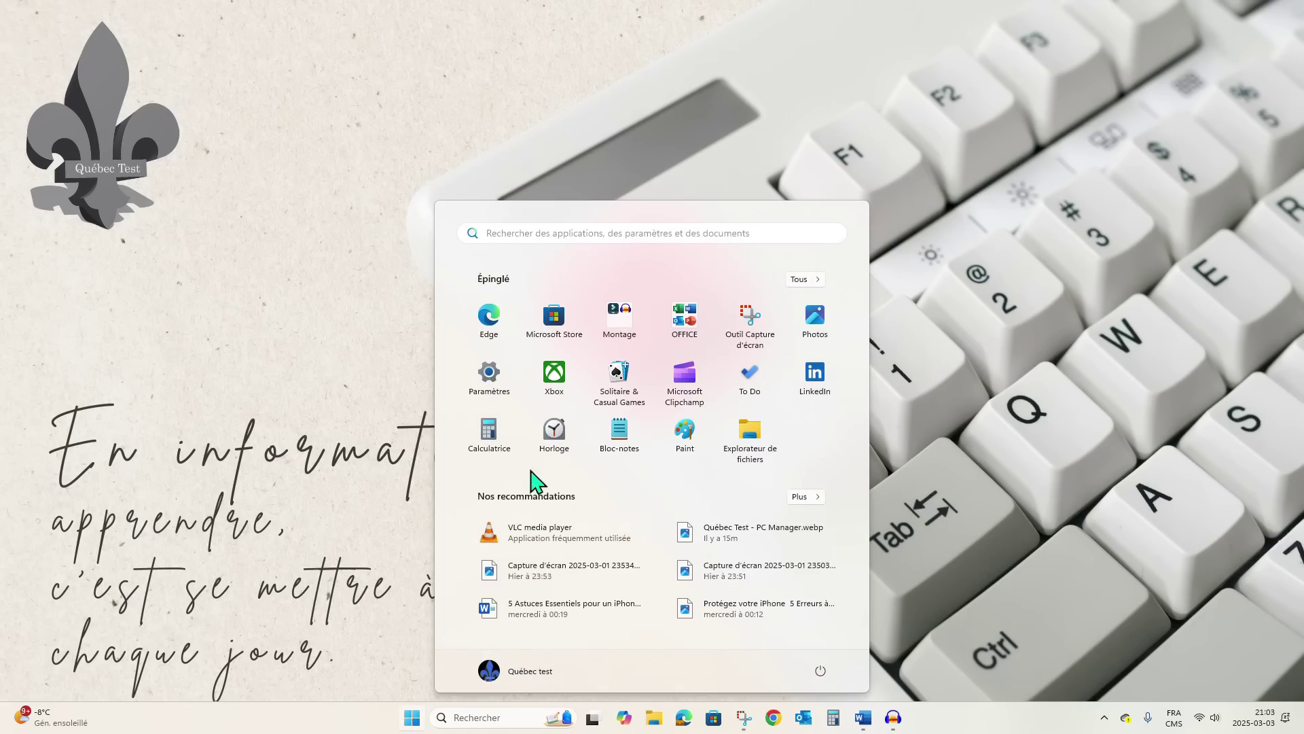
click(558, 331)
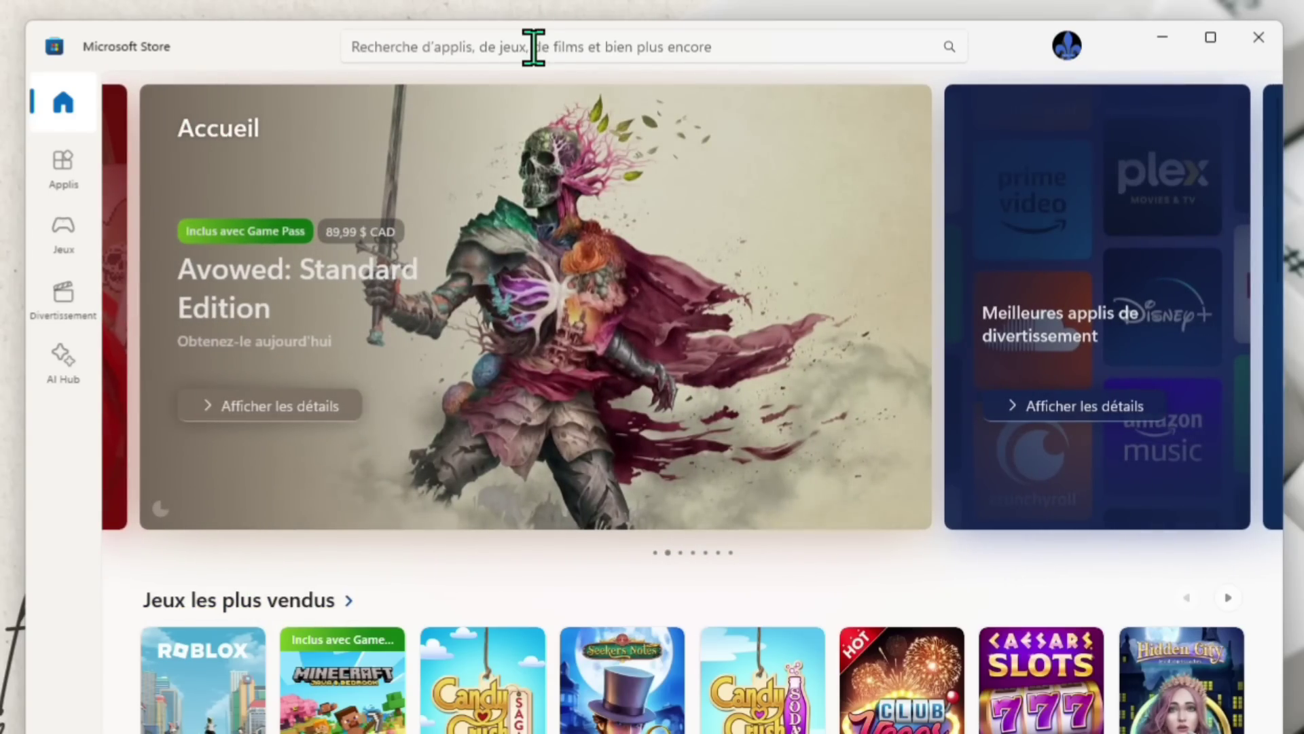
click(533, 48)
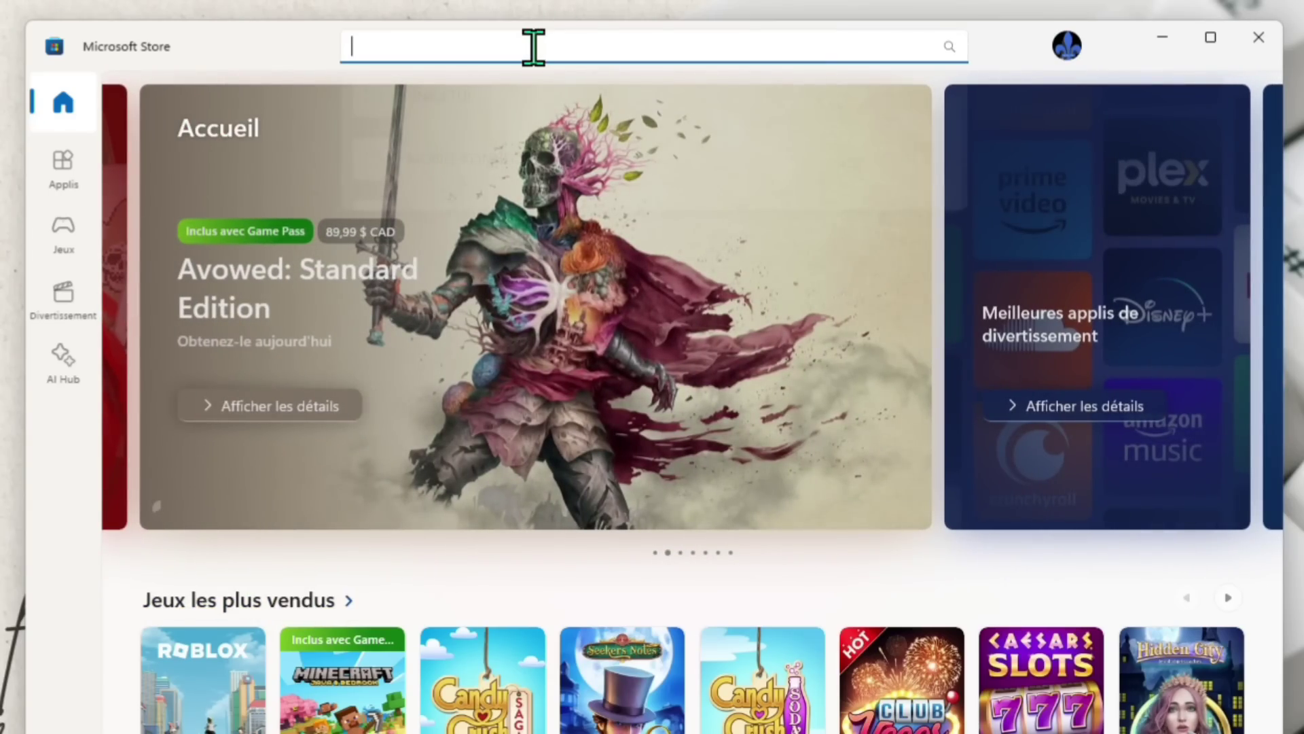
text(pc )
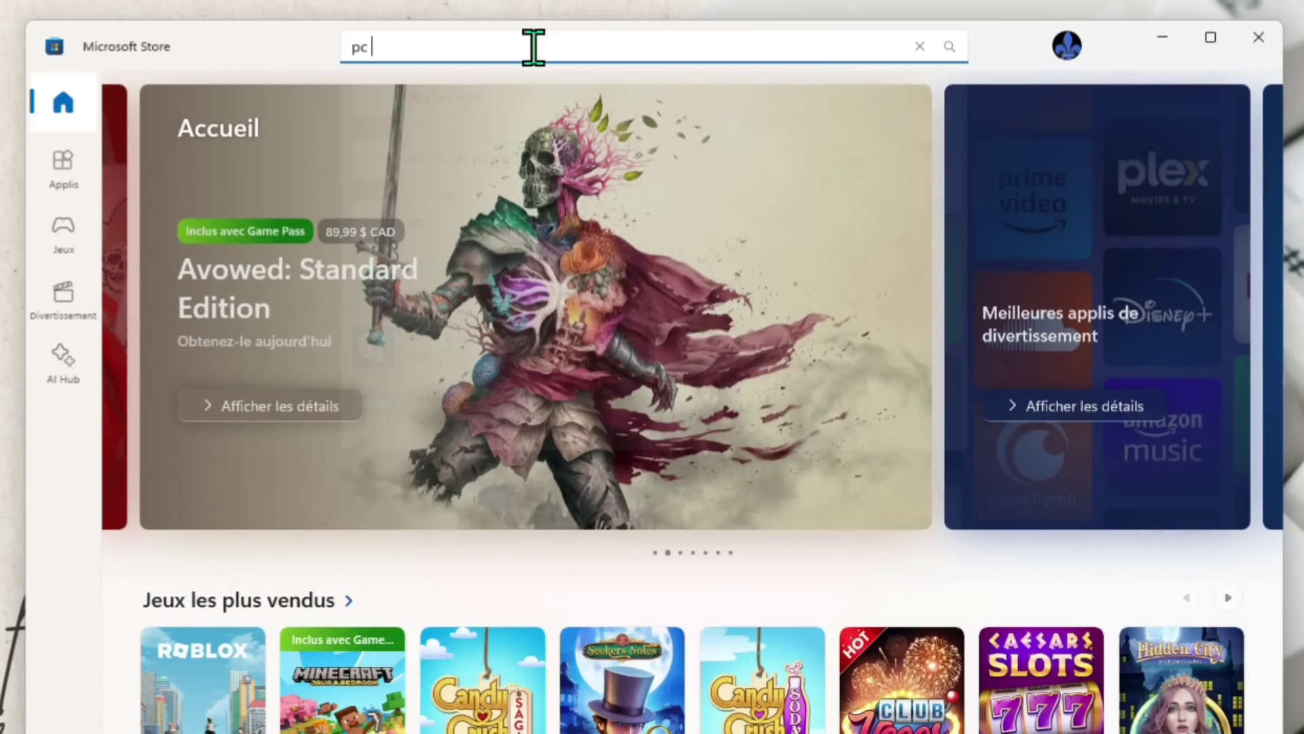
text(manager)
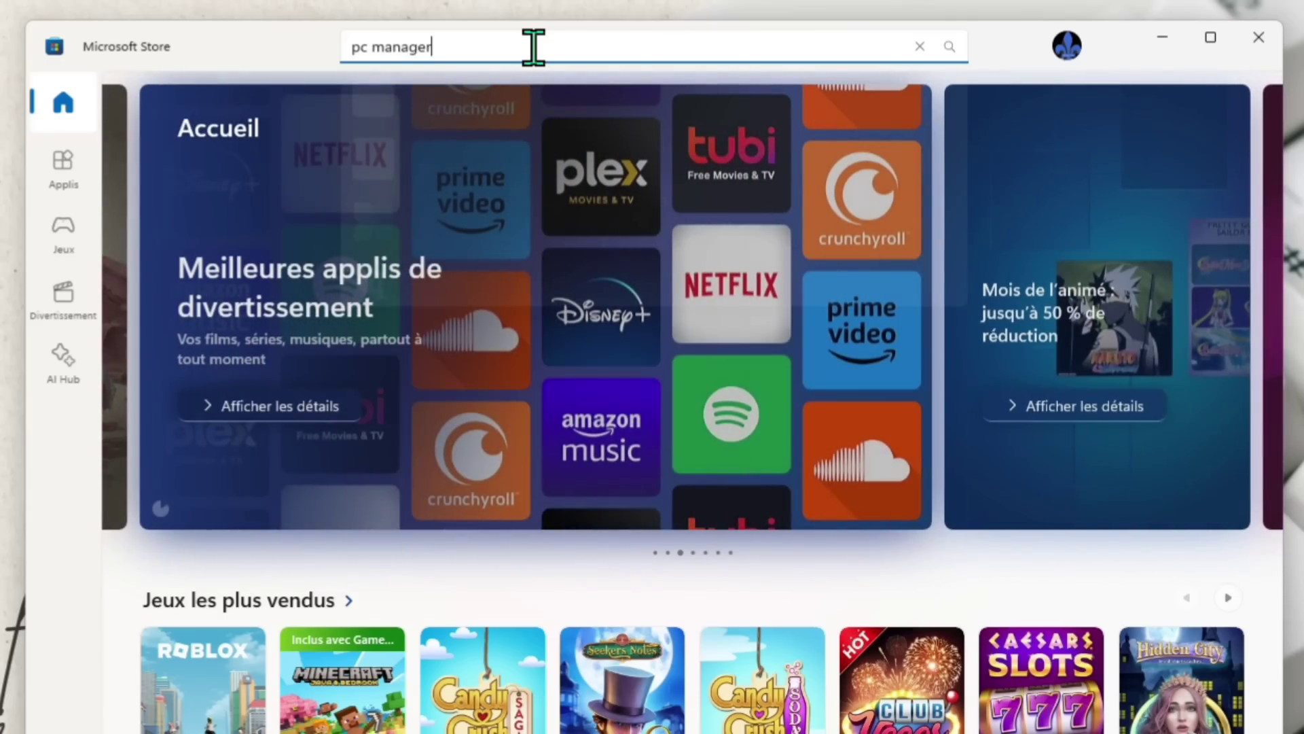
key(Return)
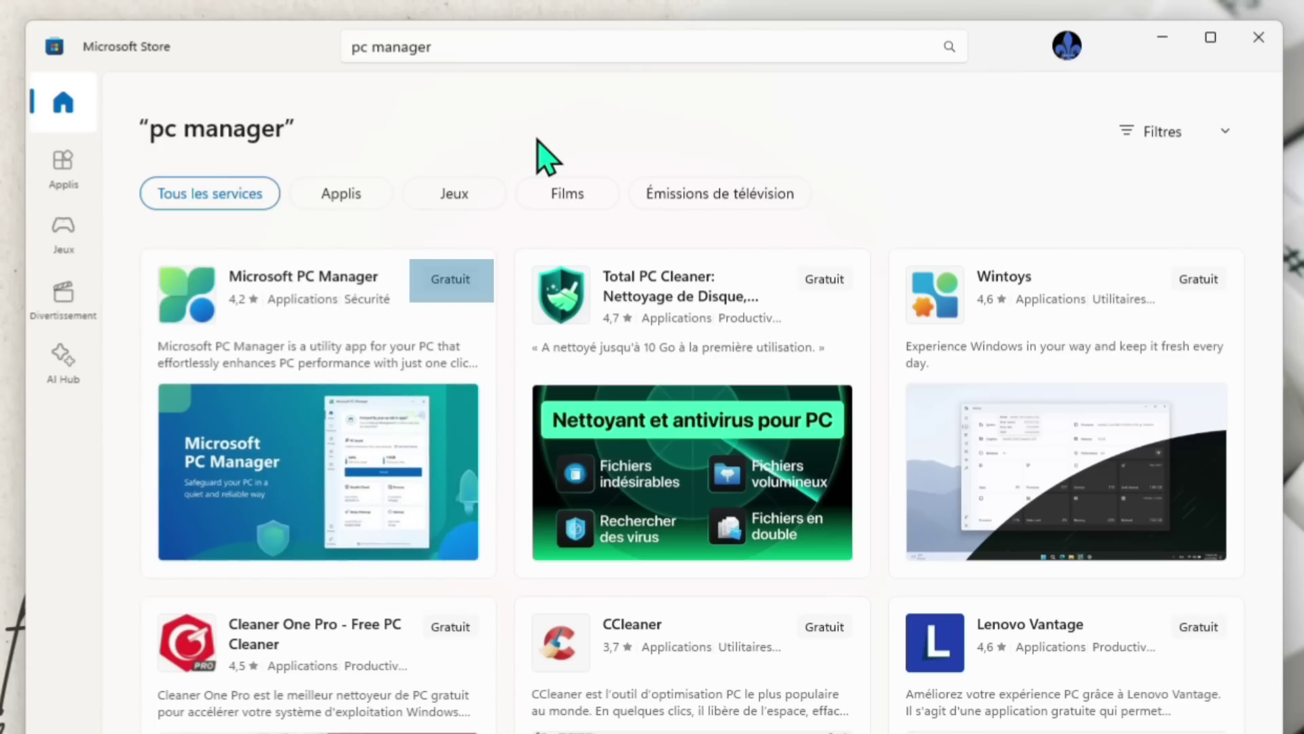
Review the Microsoft PC Manager store page and install the app
click(408, 355)
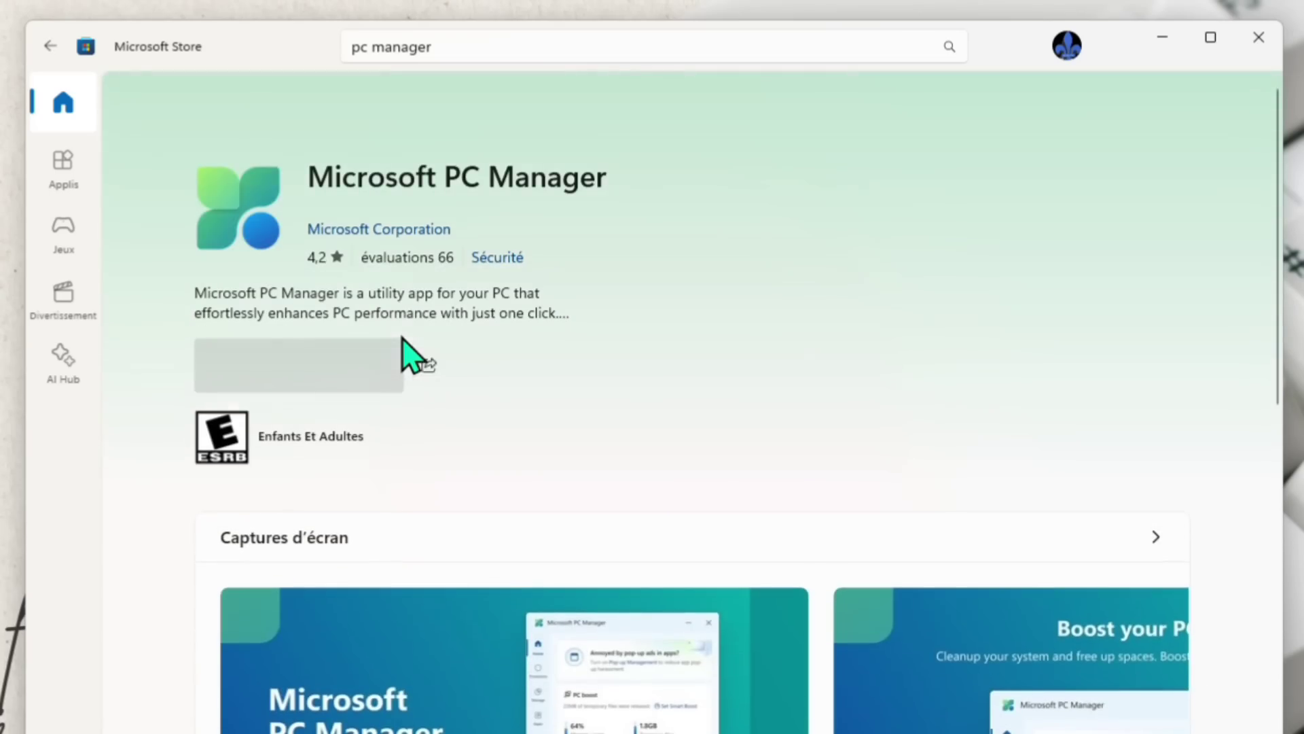
scroll(669, 574, down, 1)
scroll(669, 574, down, 5)
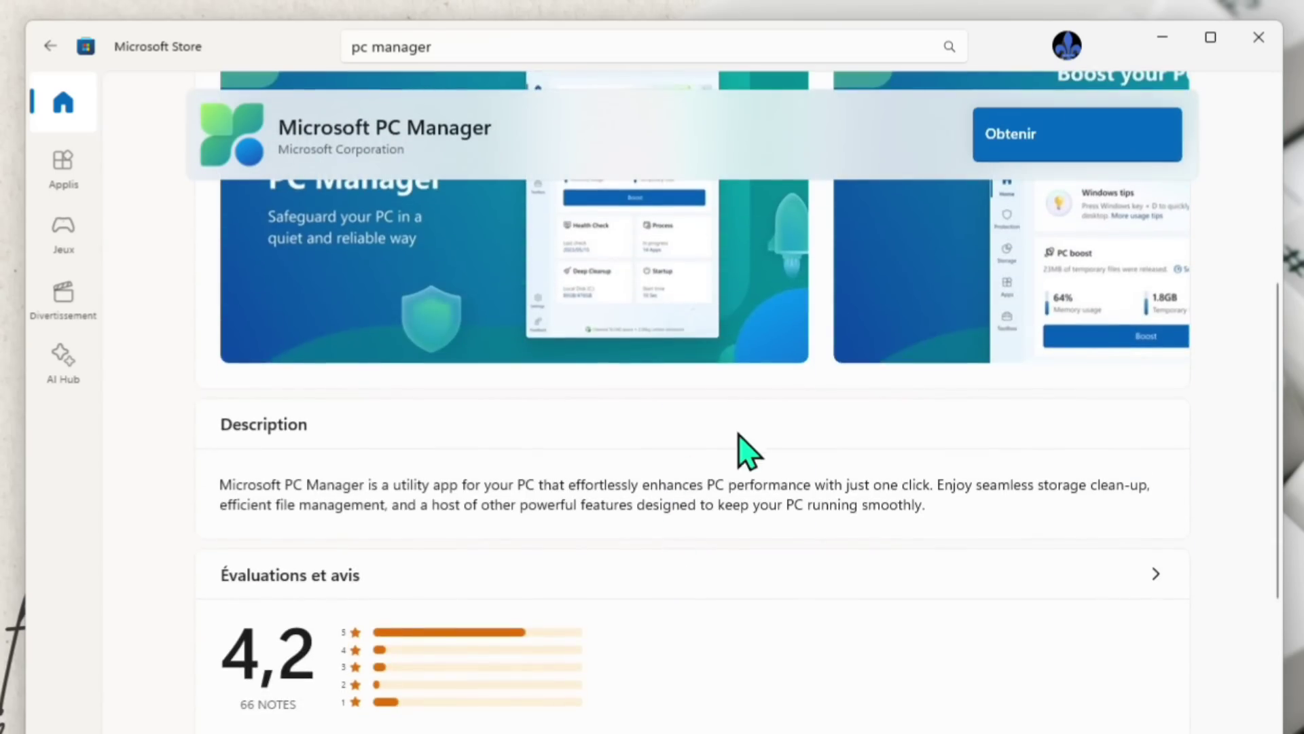
scroll(736, 472, up, 5)
scroll(736, 472, up, 1)
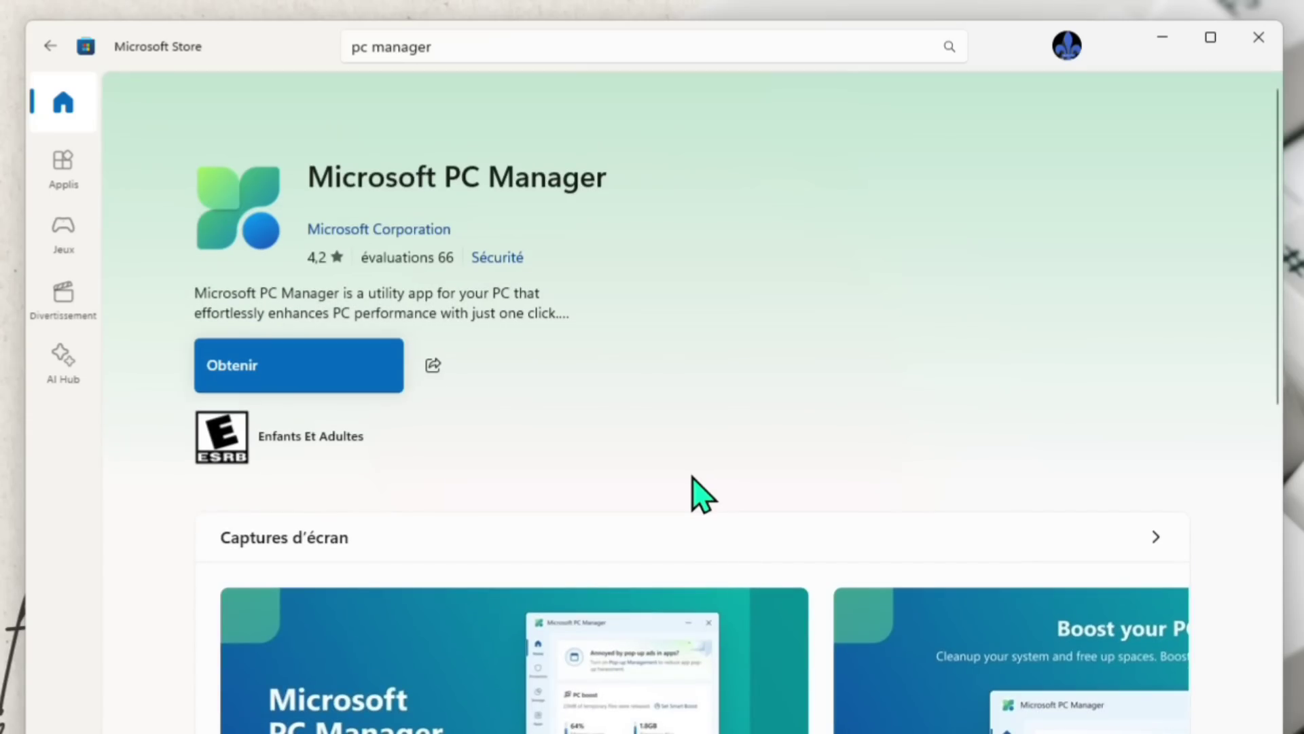
click(264, 371)
Launch PC Manager, close the Microsoft Store, and complete the welcome screen with automatic start at Windows sign-in enabled
click(295, 370)
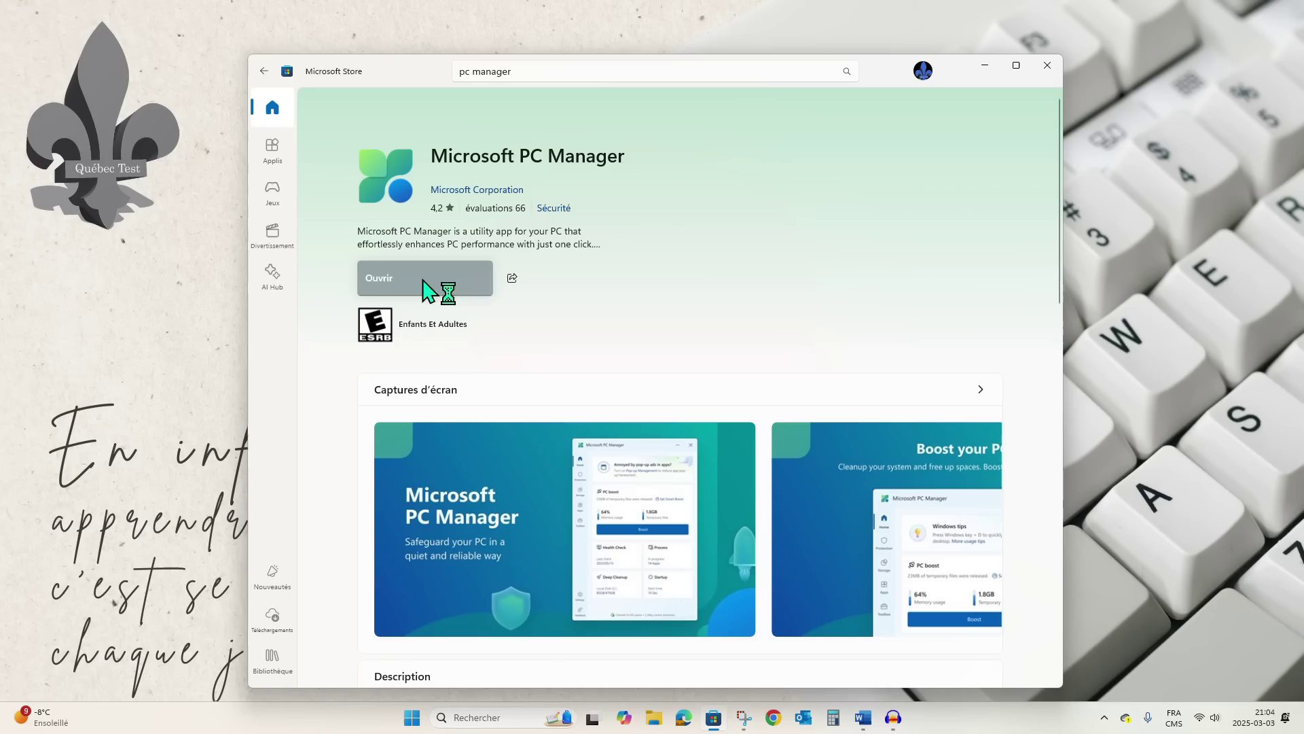
click(1049, 72)
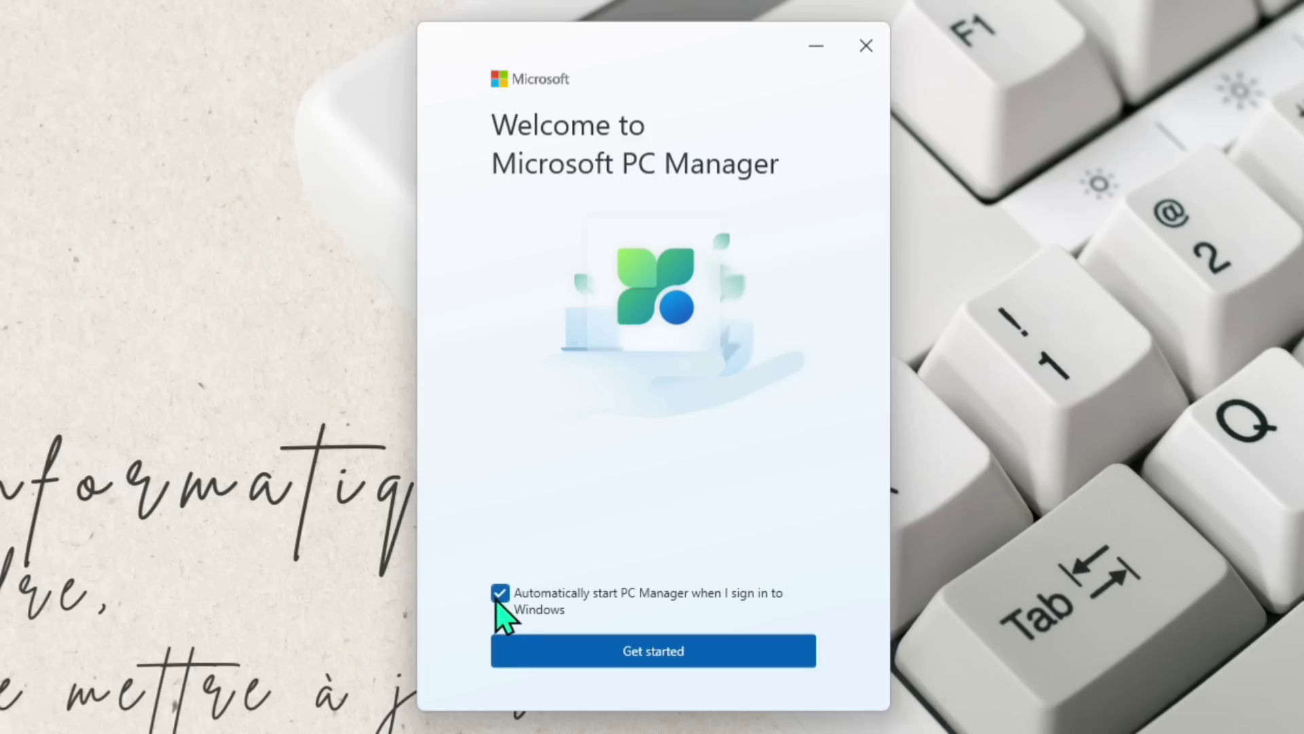
click(668, 652)
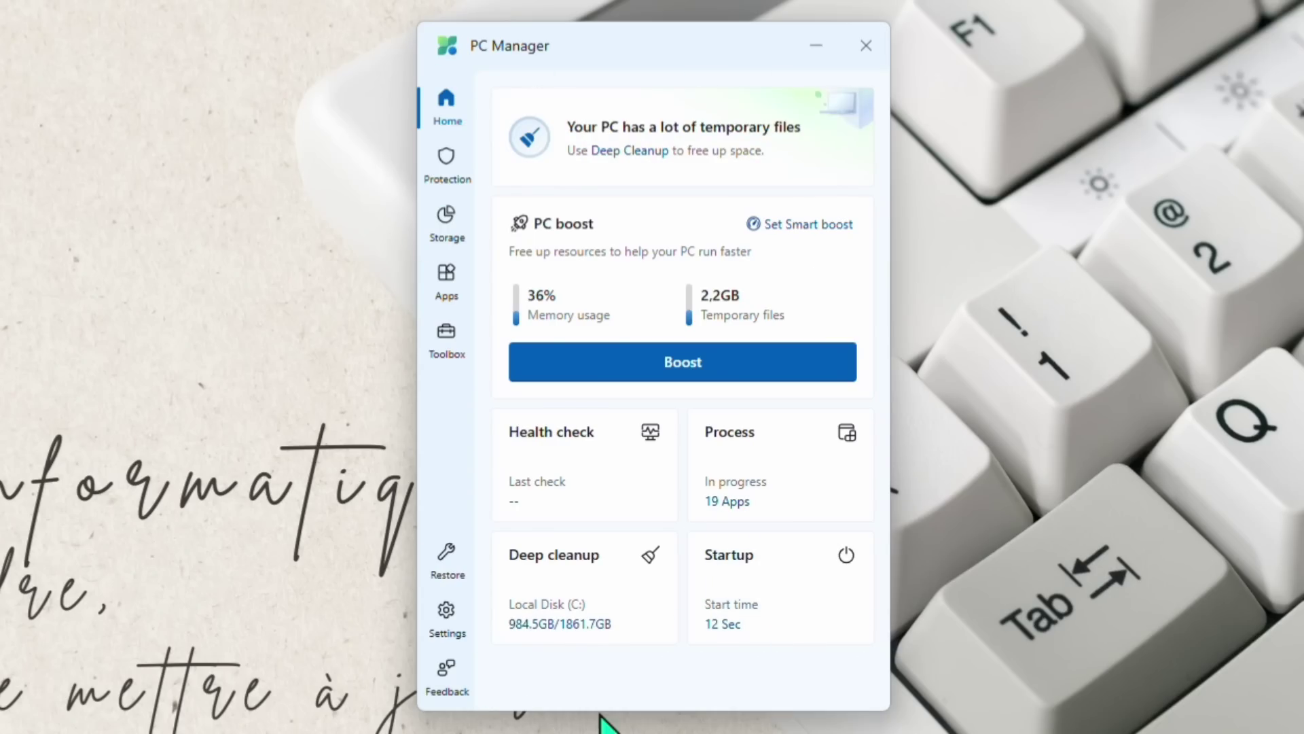
Examine the display languages offered in PC Manager's general settings
click(447, 611)
scroll(734, 340, down, 5)
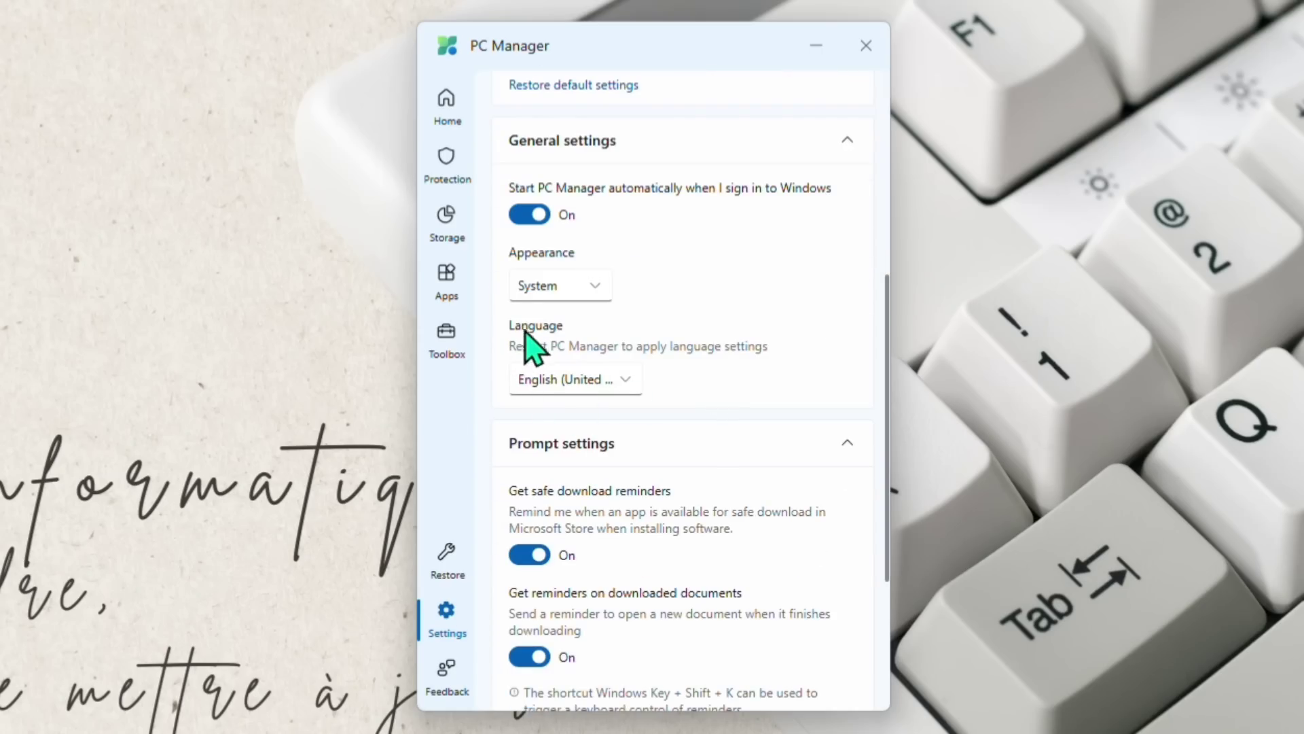
click(624, 392)
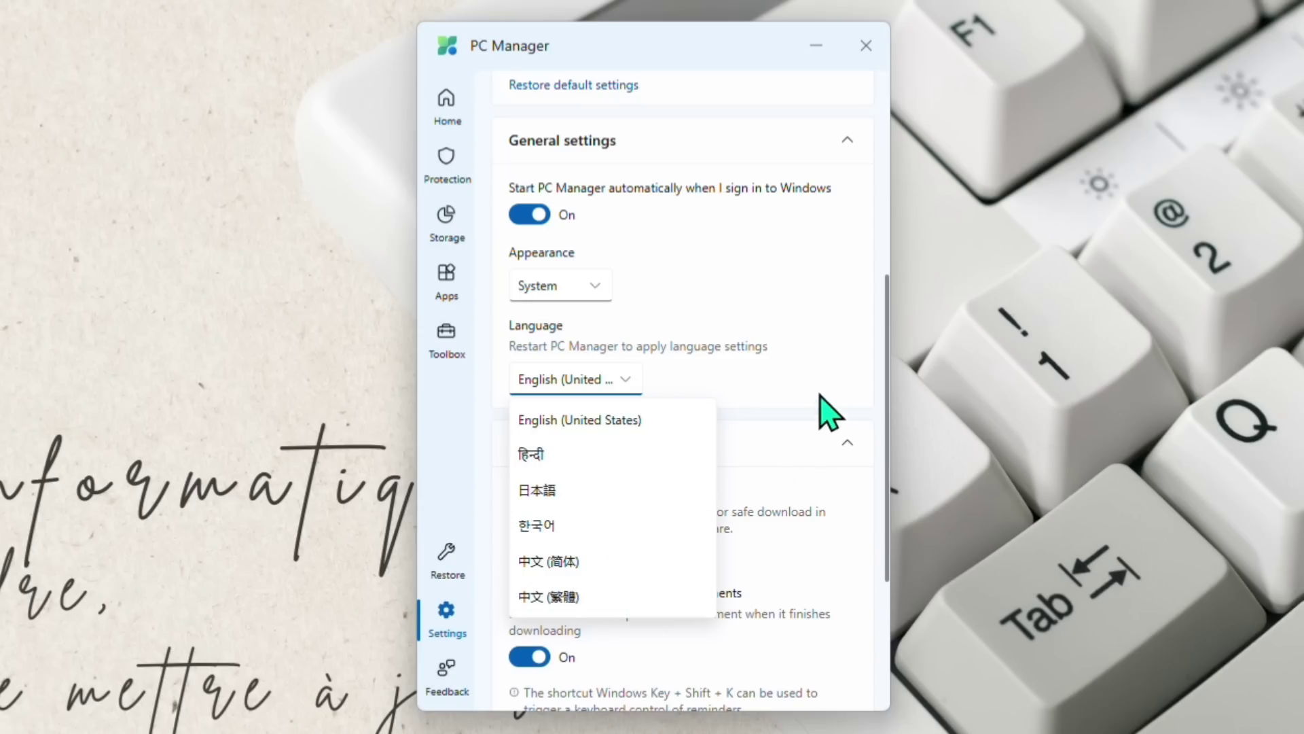
click(522, 419)
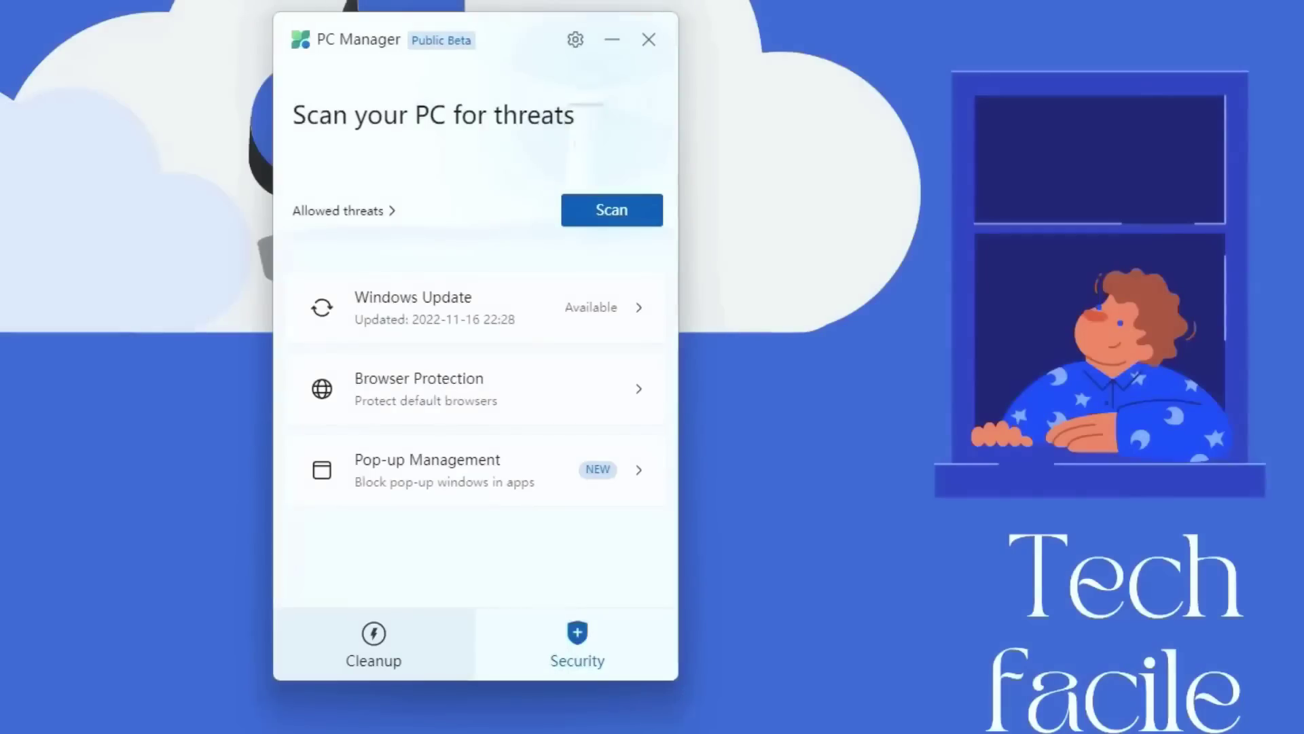
Switch the PC Manager public beta to its Cleanup page and open its settings
click(377, 656)
click(575, 40)
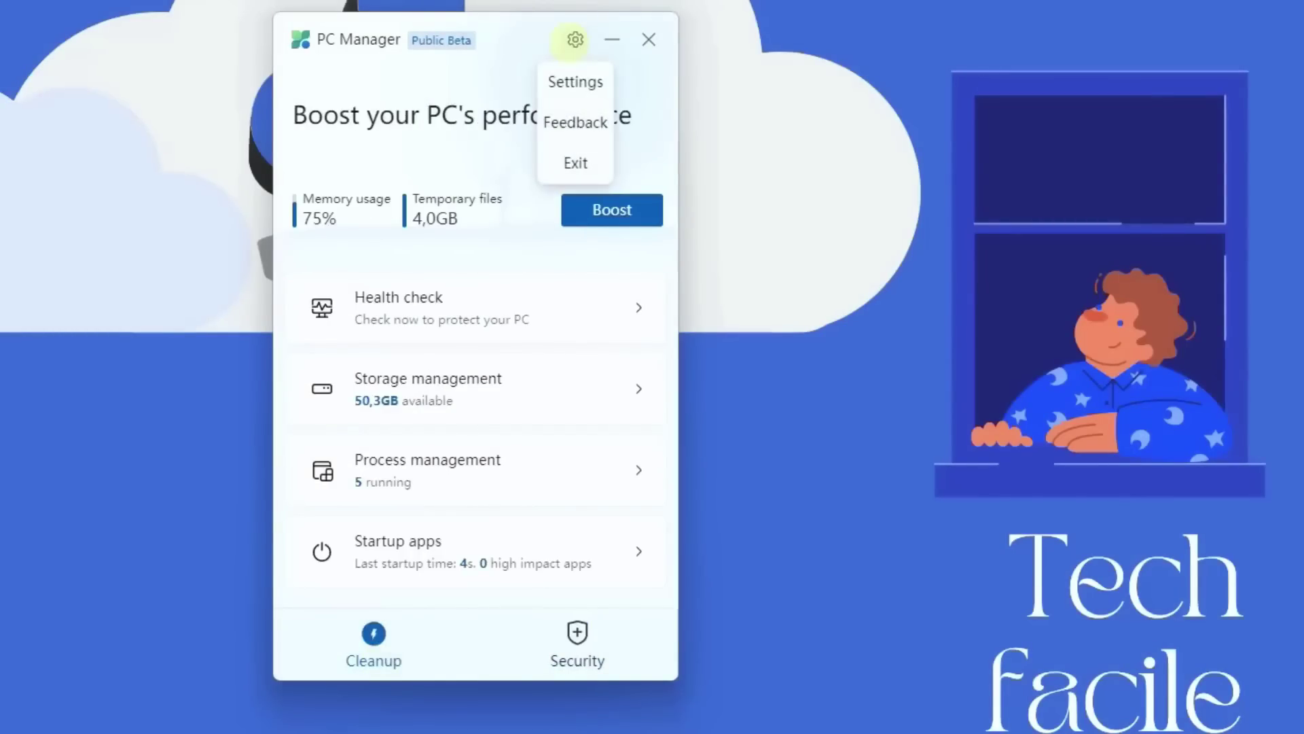
click(589, 85)
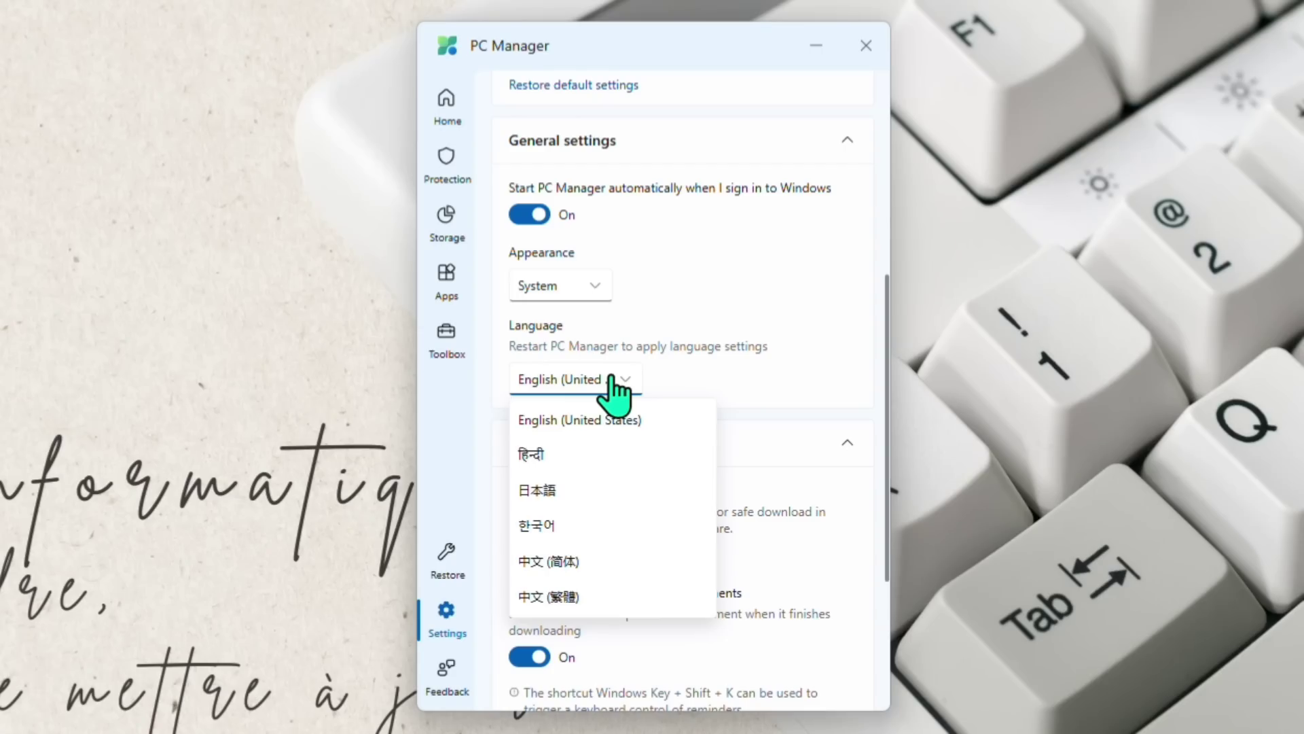
Recheck the language choices in the general settings, keeping English (United States)
click(611, 378)
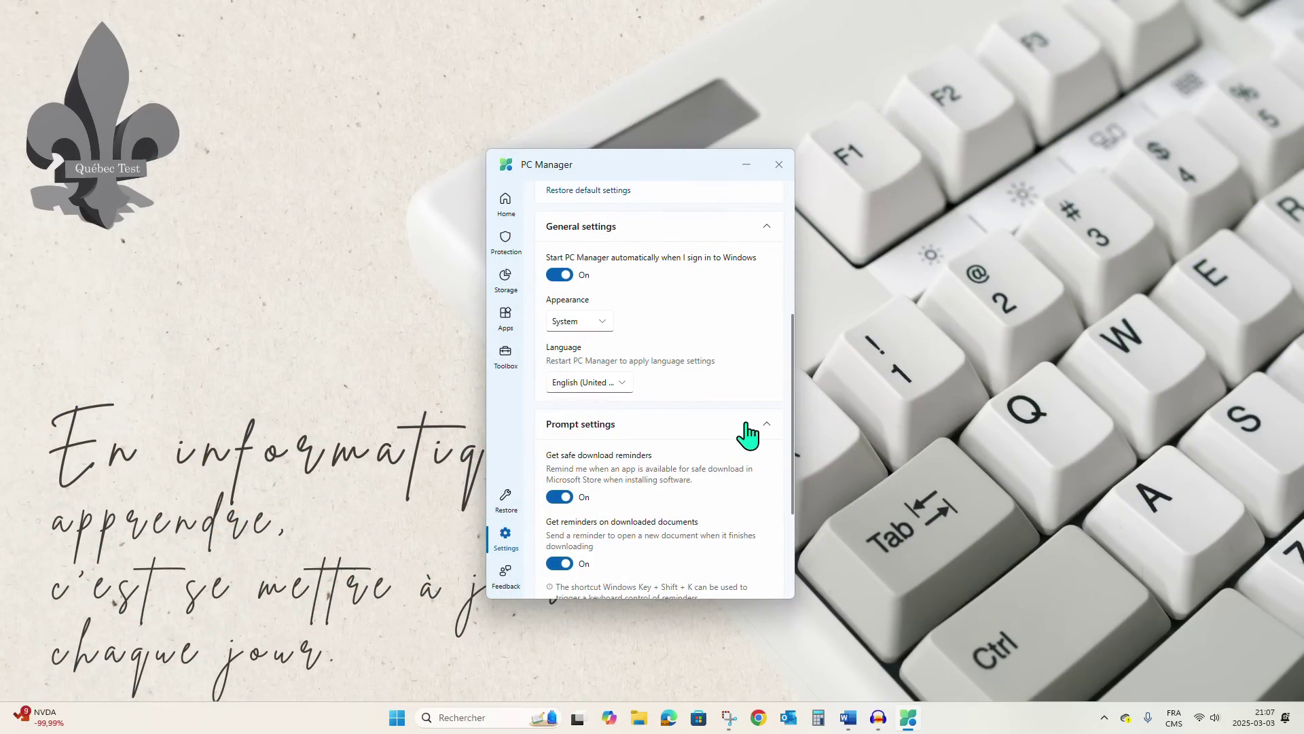
click(597, 381)
click(635, 400)
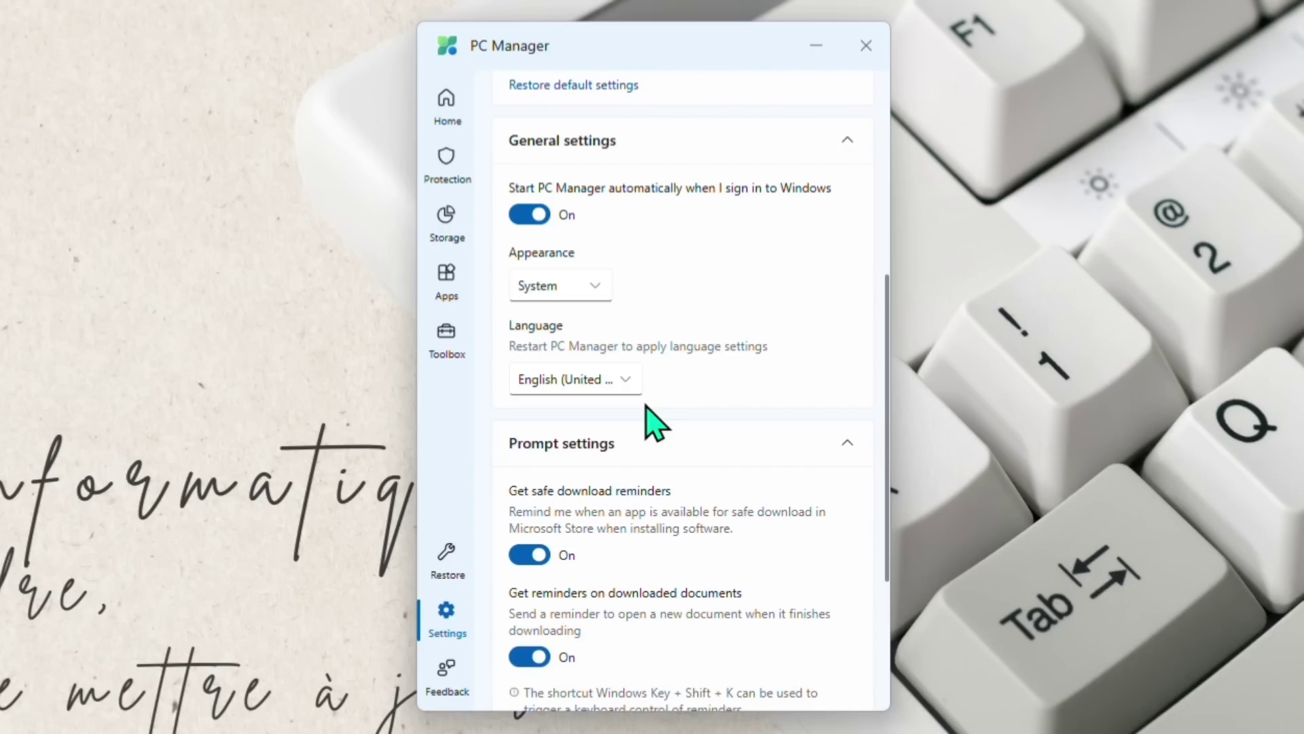
Return to the PC Manager home page and run PC boost to free memory and temporary files
click(445, 112)
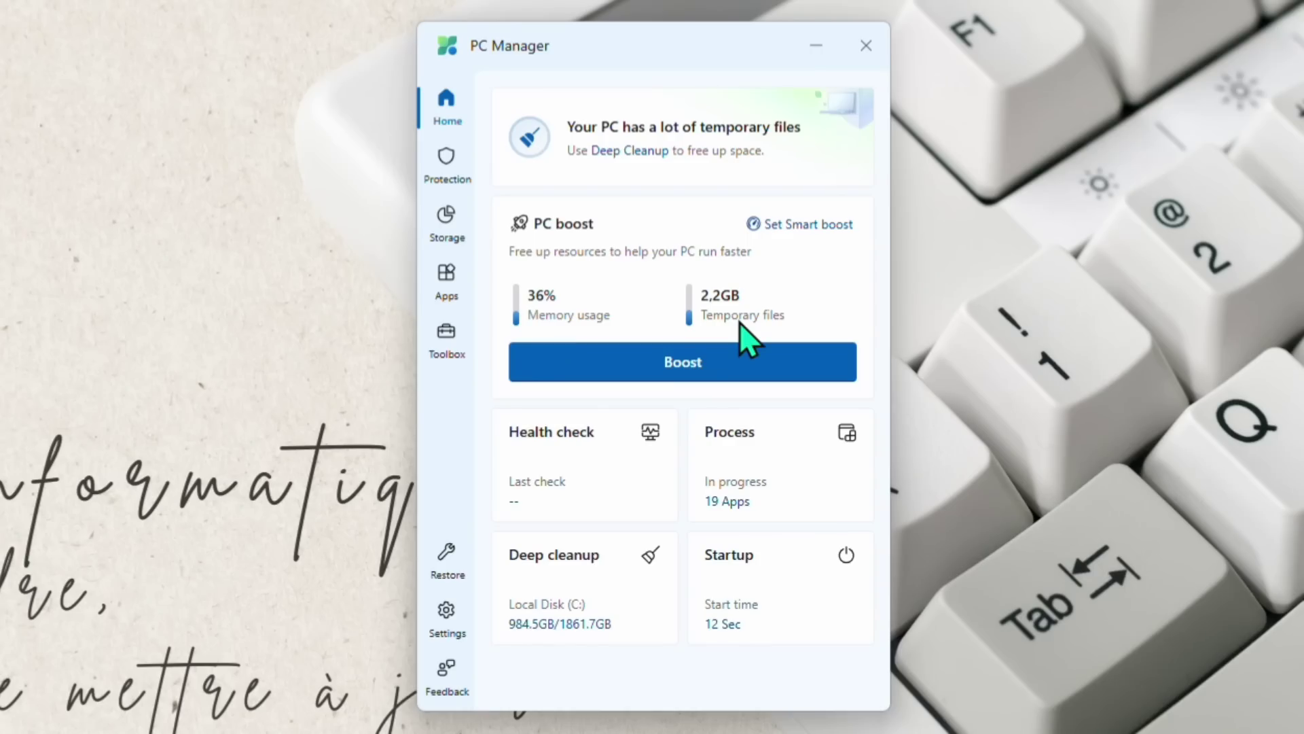
click(699, 368)
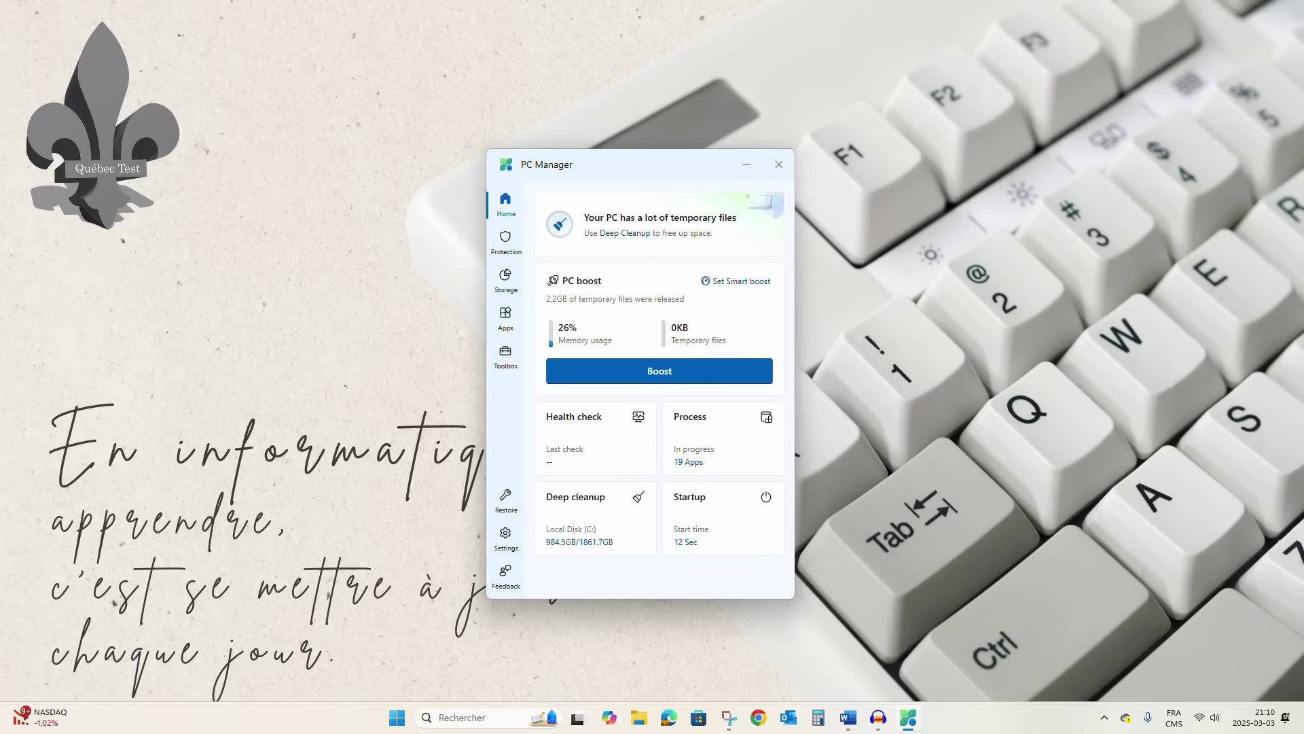
Check the running processes and memory usage in Windows Task Manager, then close it
right_click(396, 724)
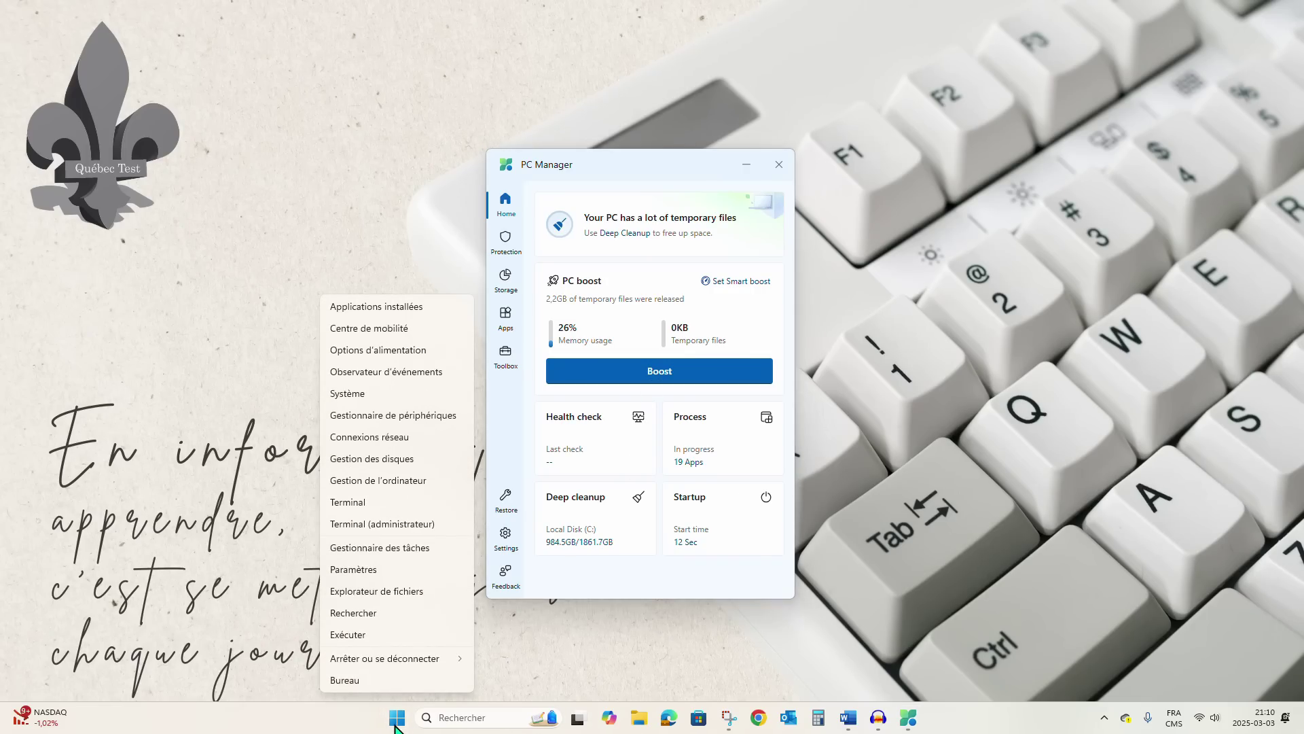
click(408, 551)
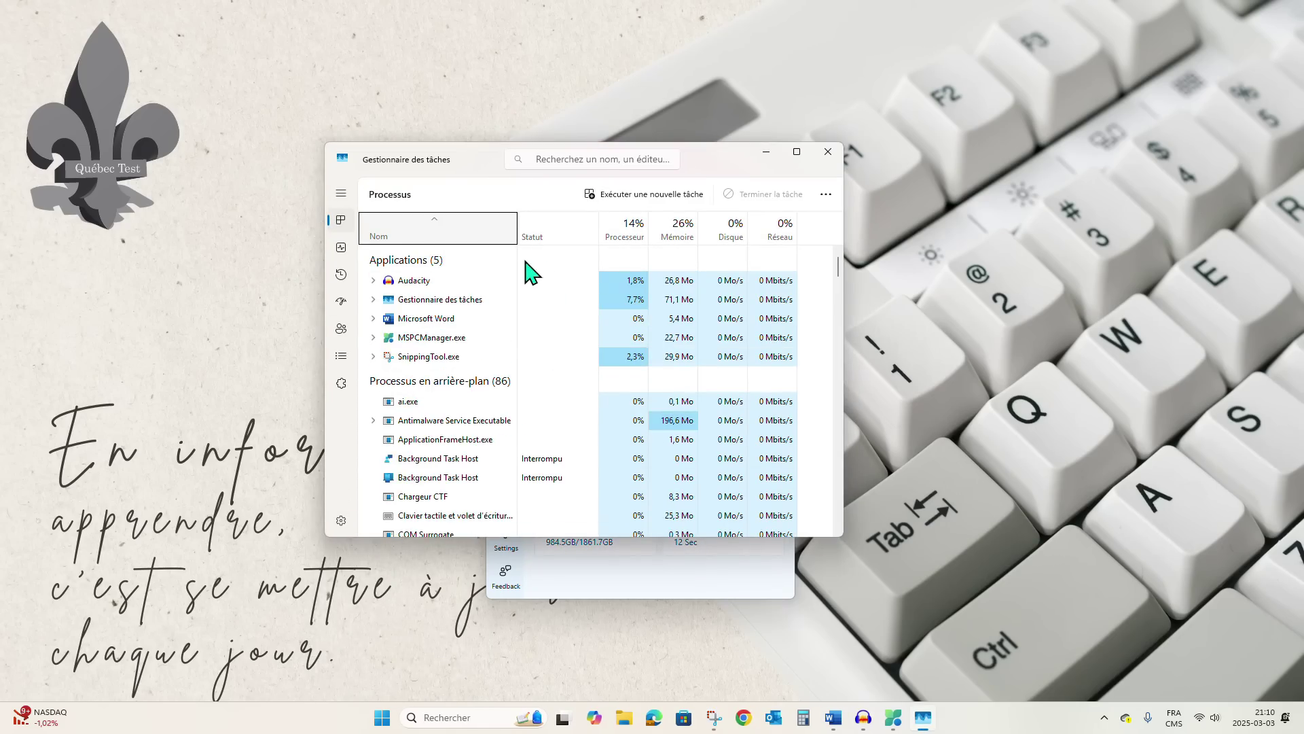
right_click(437, 345)
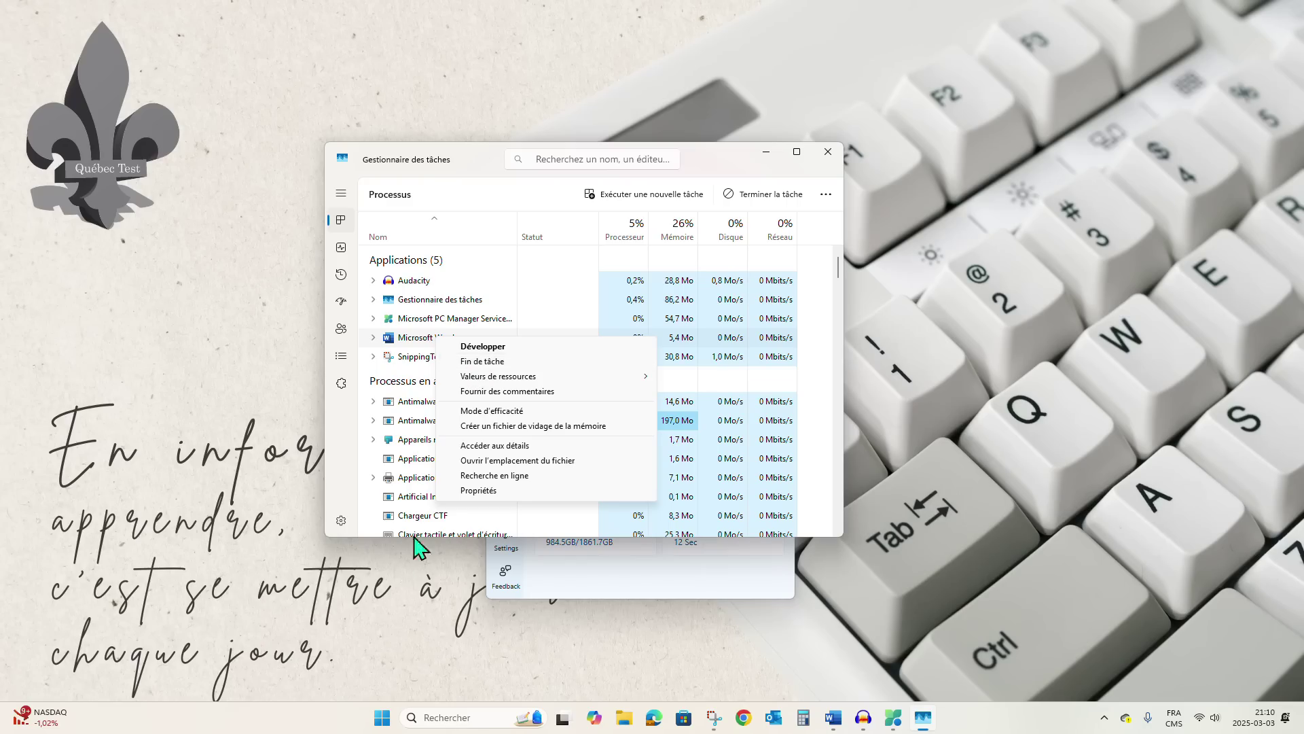
click(829, 152)
click(829, 152)
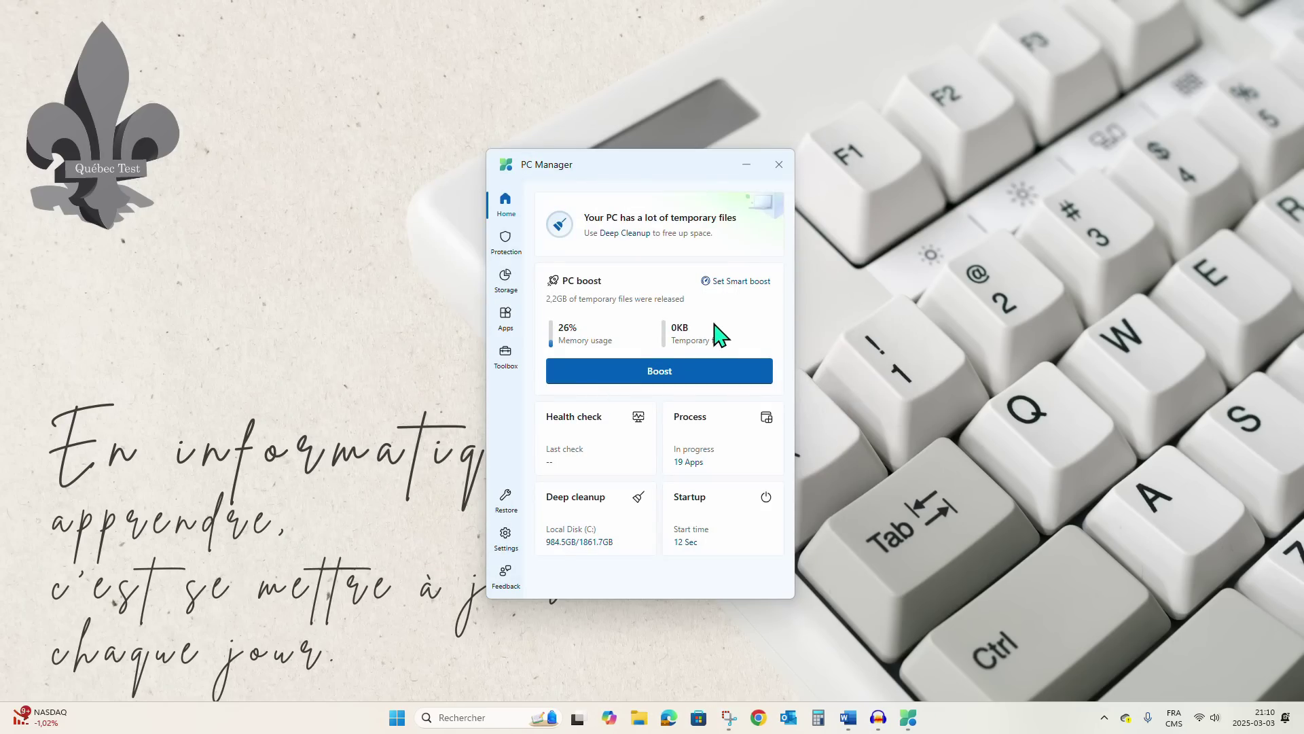
Check the storage usage of drive C: in the Windows system settings, then close them
click(398, 718)
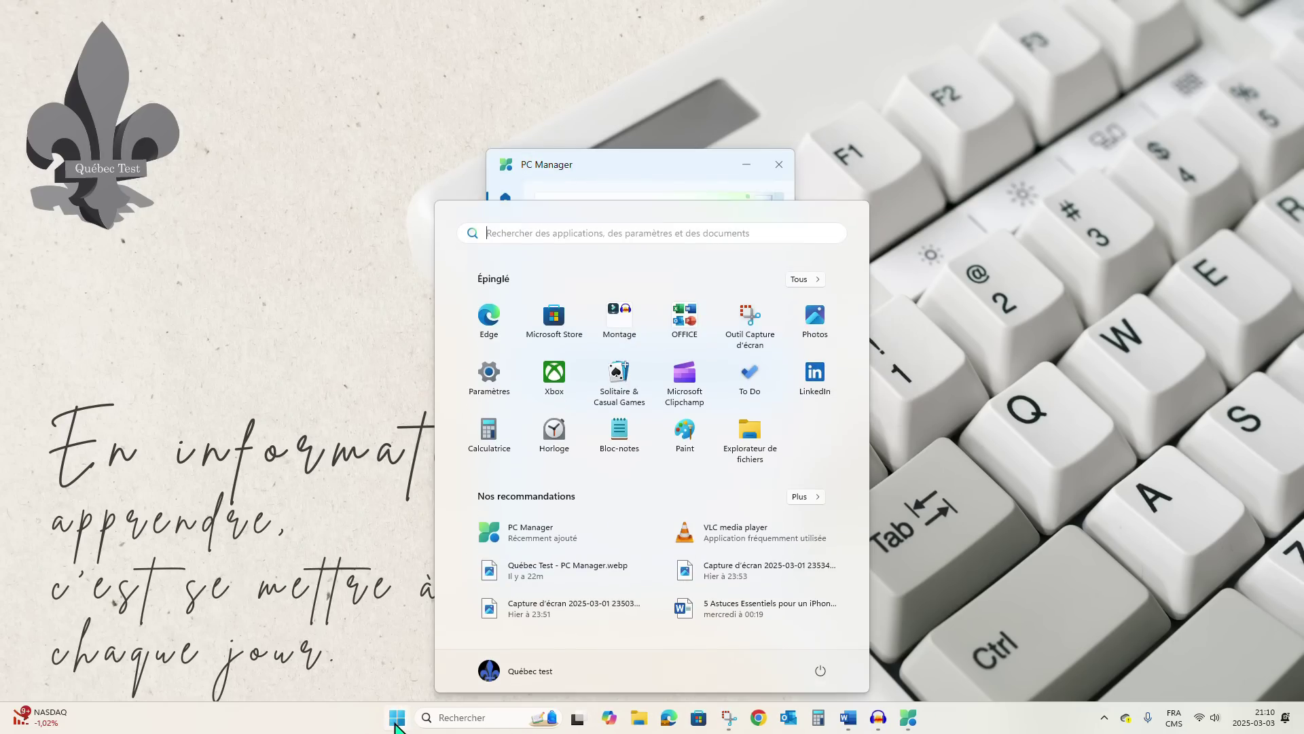
click(466, 375)
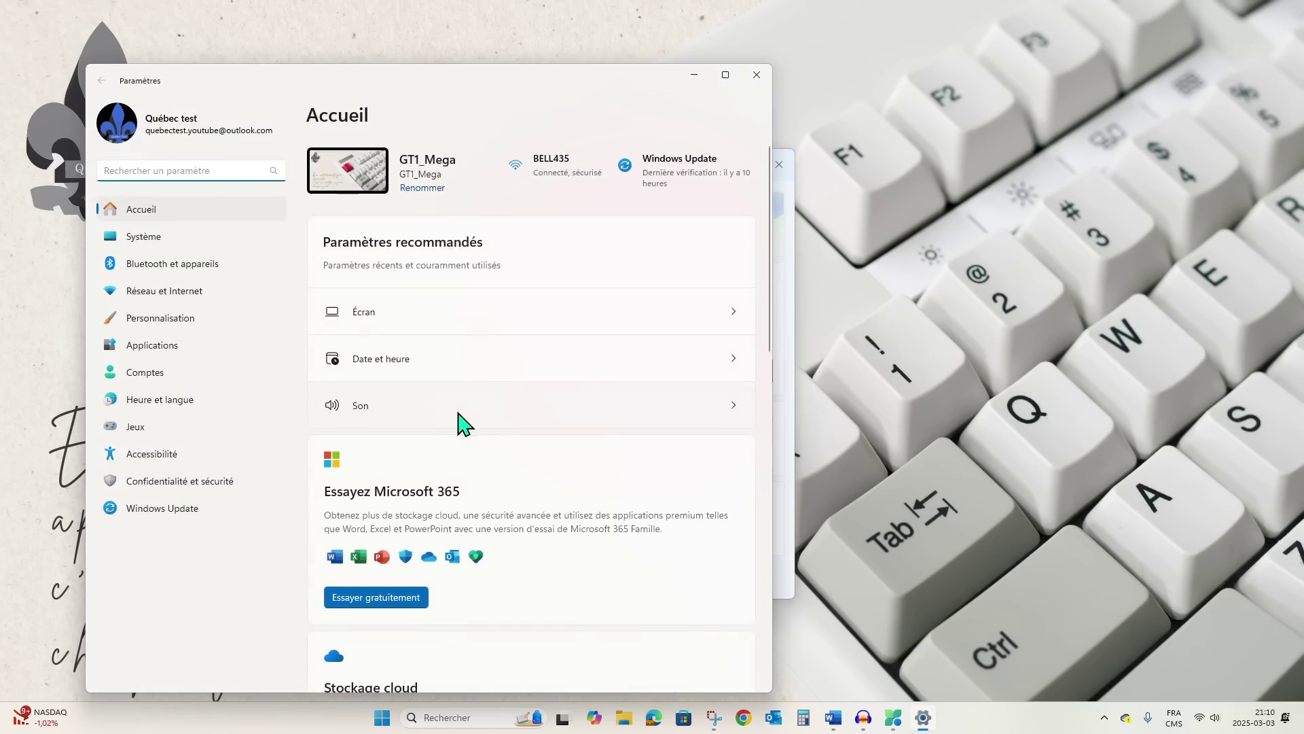
click(133, 234)
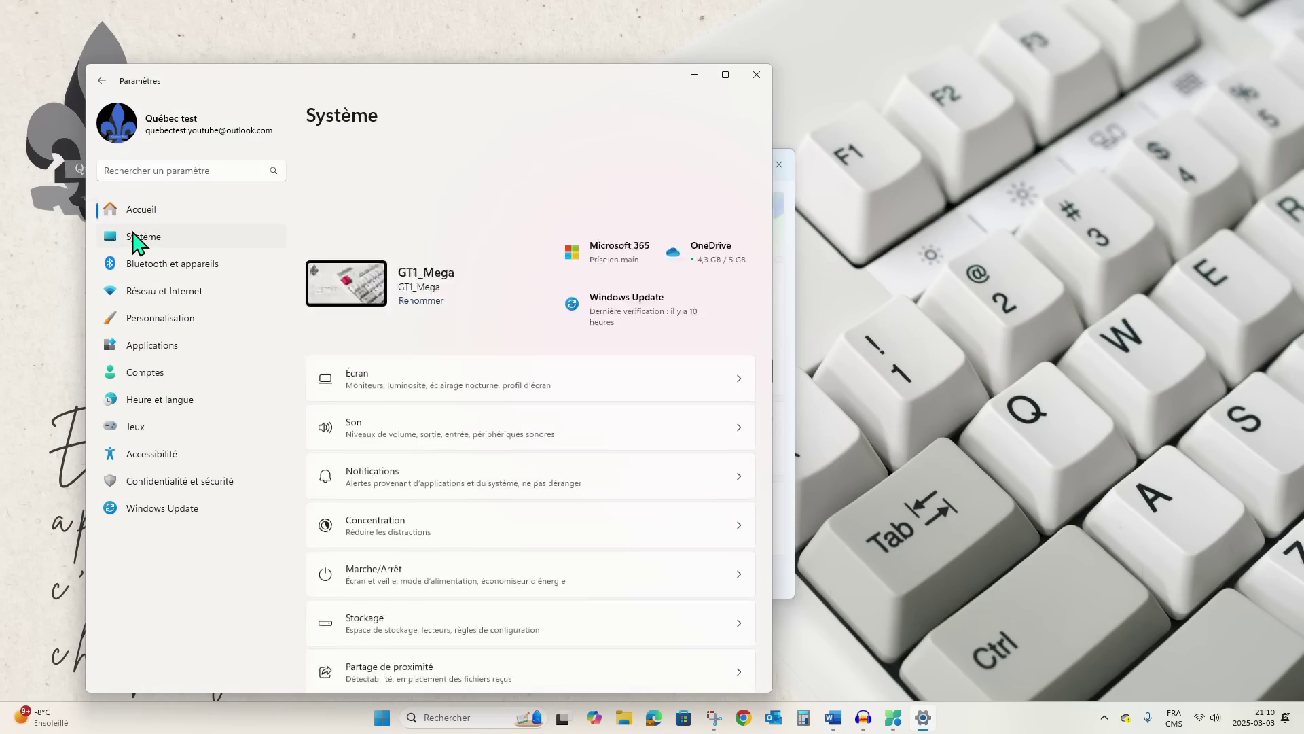
click(425, 537)
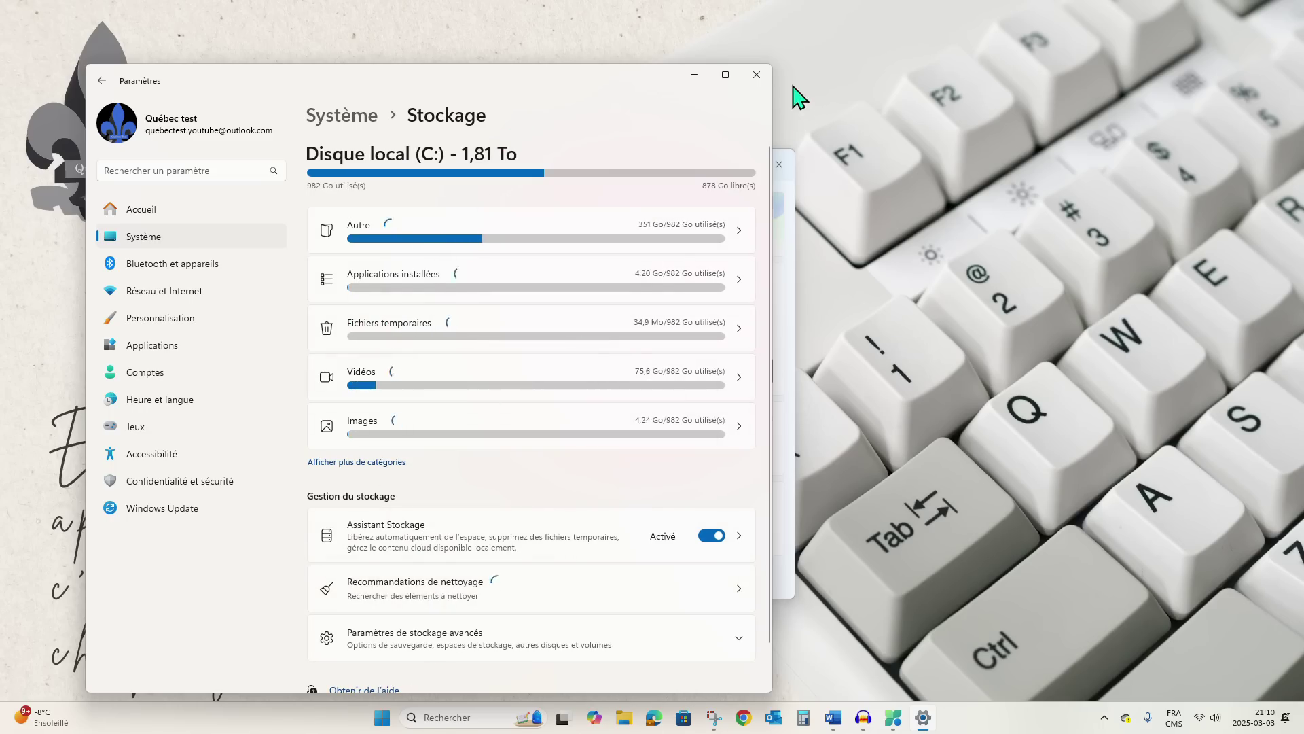
click(763, 80)
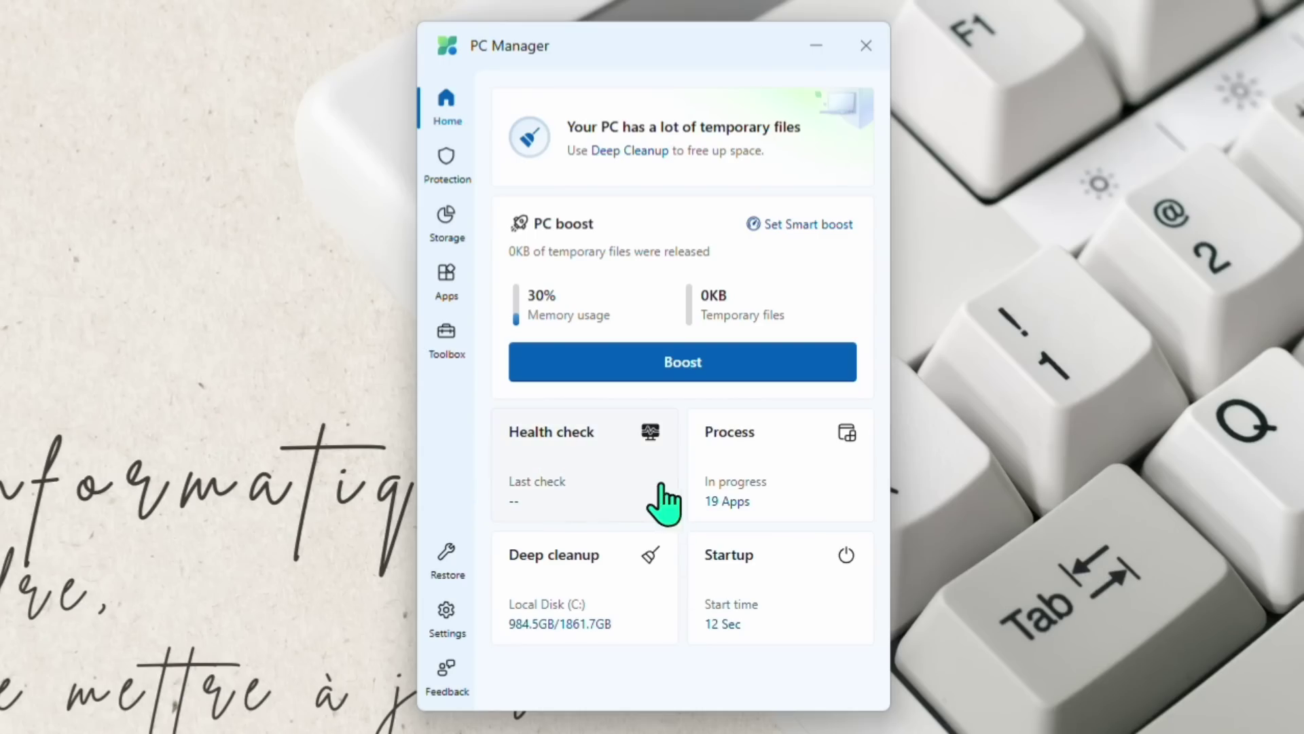
Run a health check and clean up the browser cache, temporary files and recent file list, leaving Everything's automatic startup unchecked
click(615, 469)
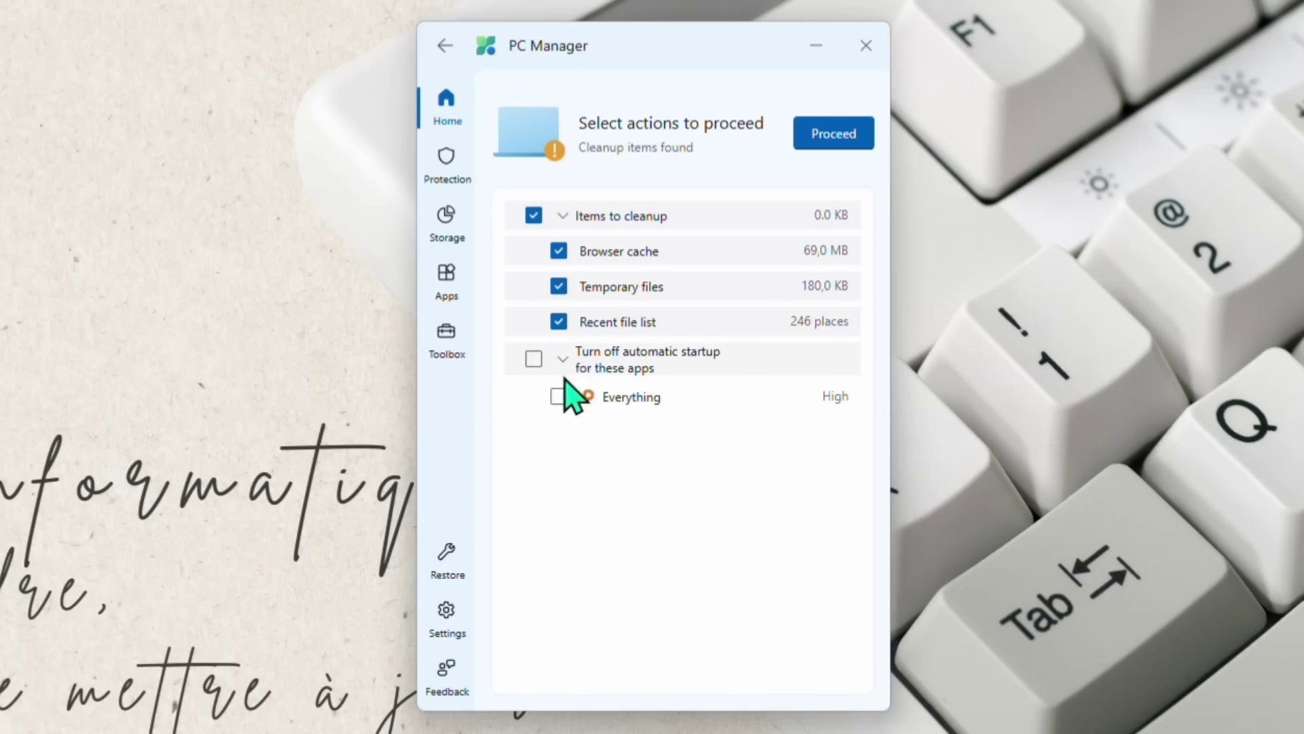
click(839, 137)
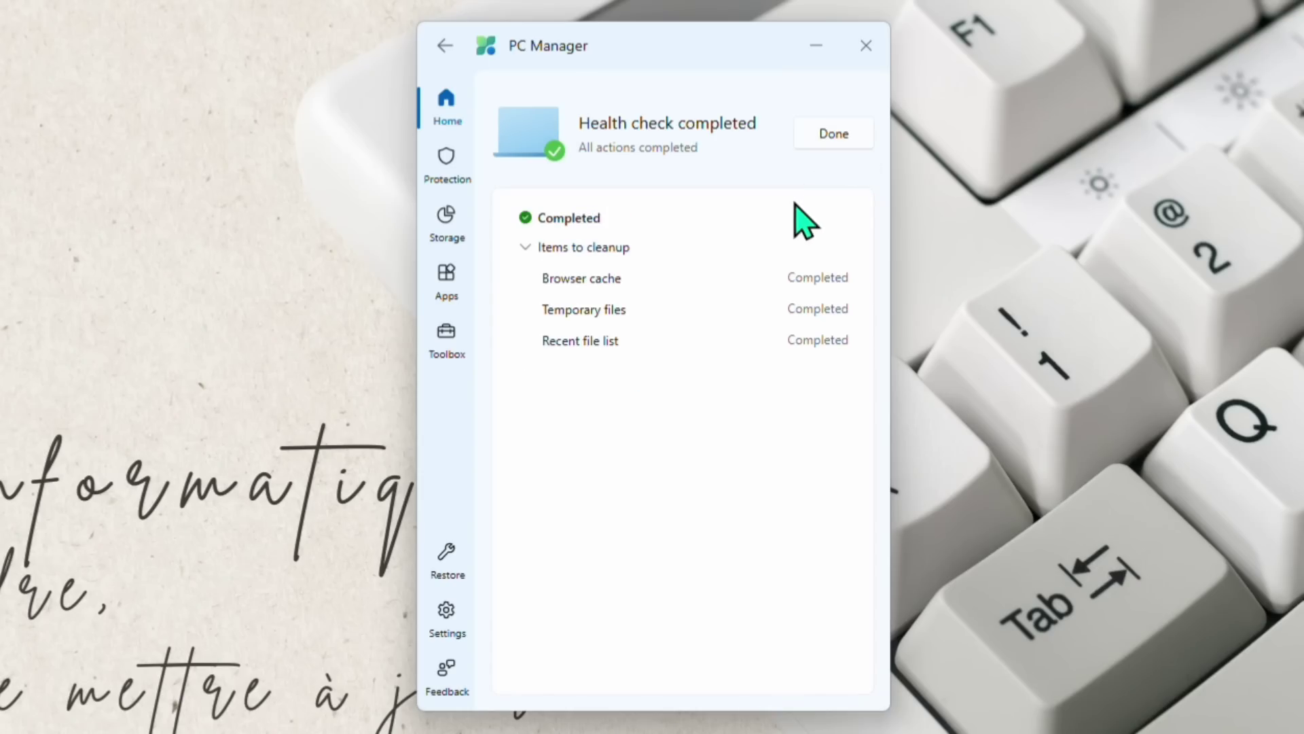
click(832, 135)
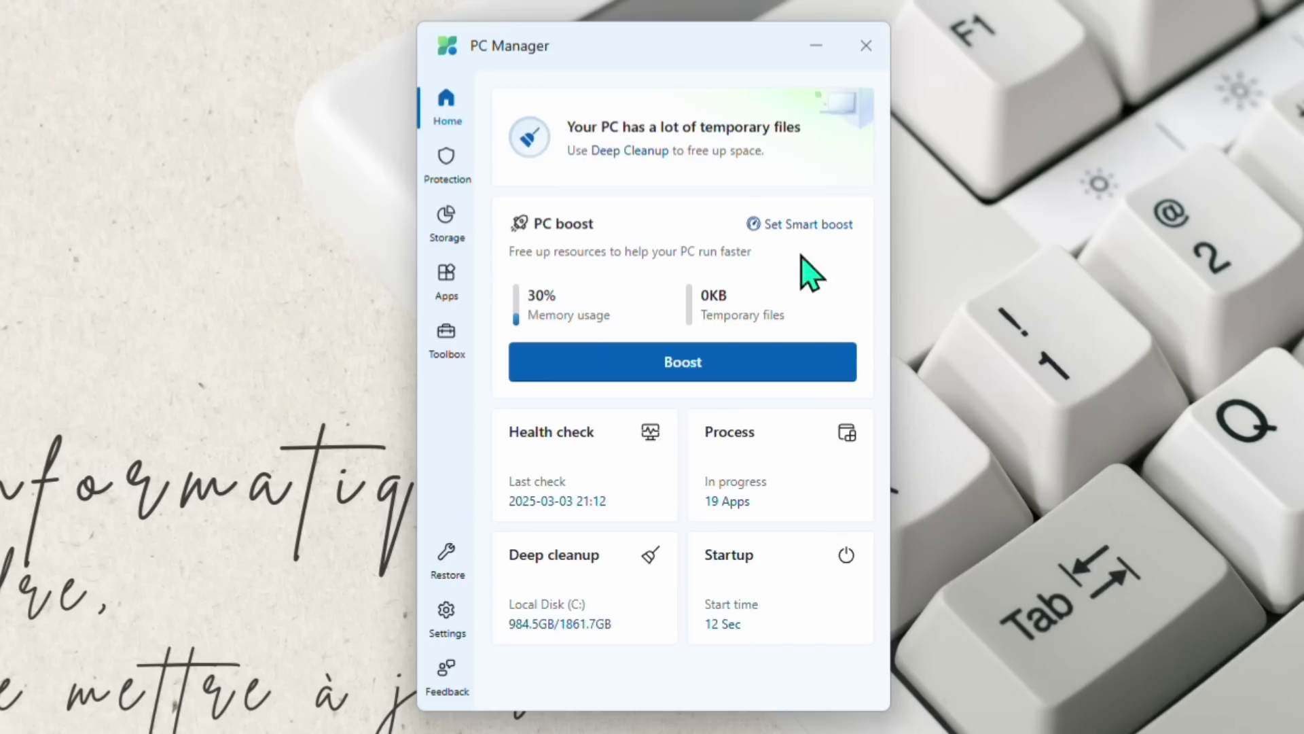
Open process management and examine the list of running apps and their memory usage
click(796, 473)
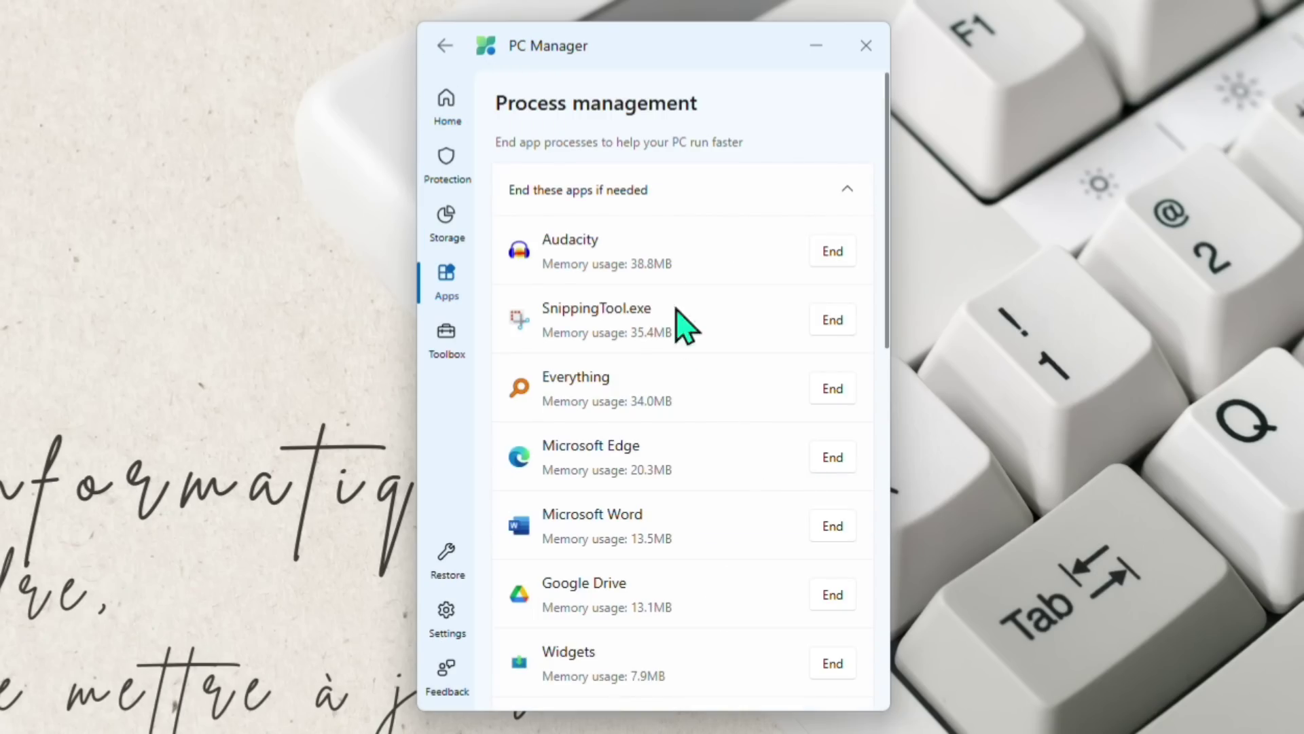
scroll(681, 258, down, 10)
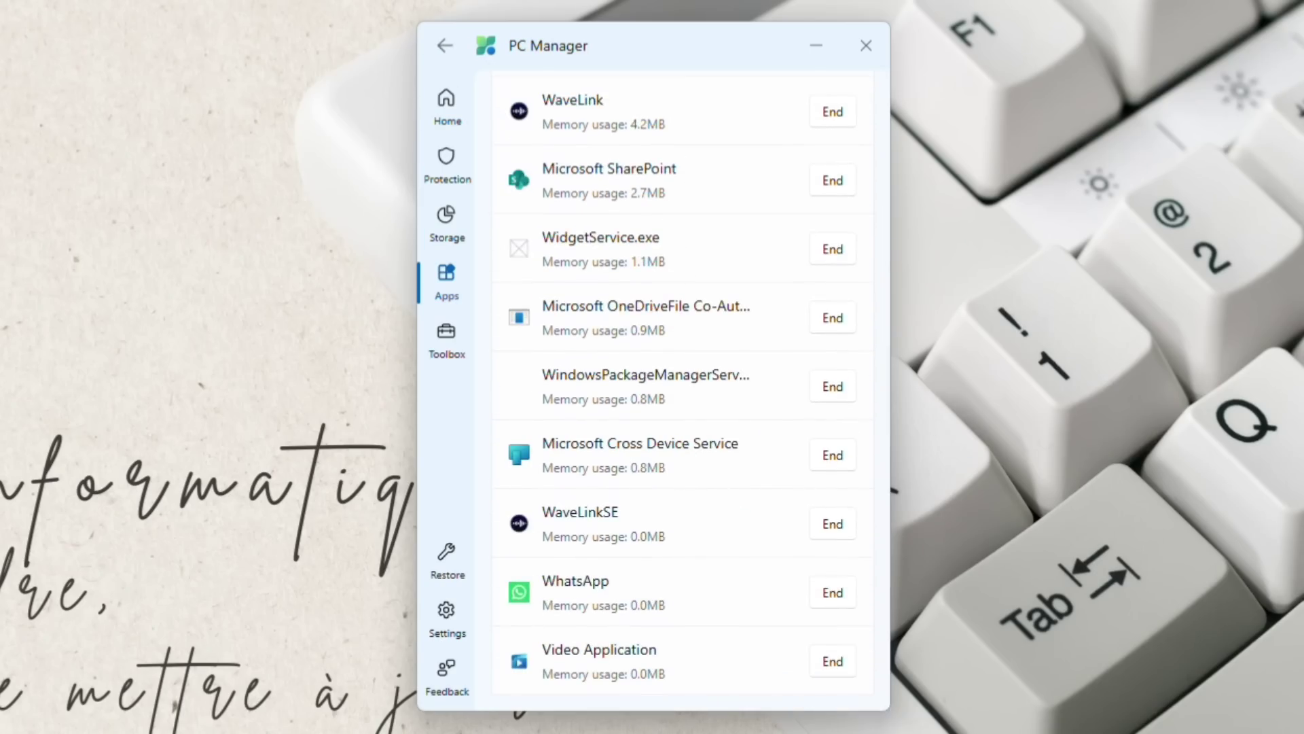
End the WhatsApp and Video Application processes in the running apps list, then return to the home page
scroll(675, 675, up, 10)
scroll(658, 628, down, 10)
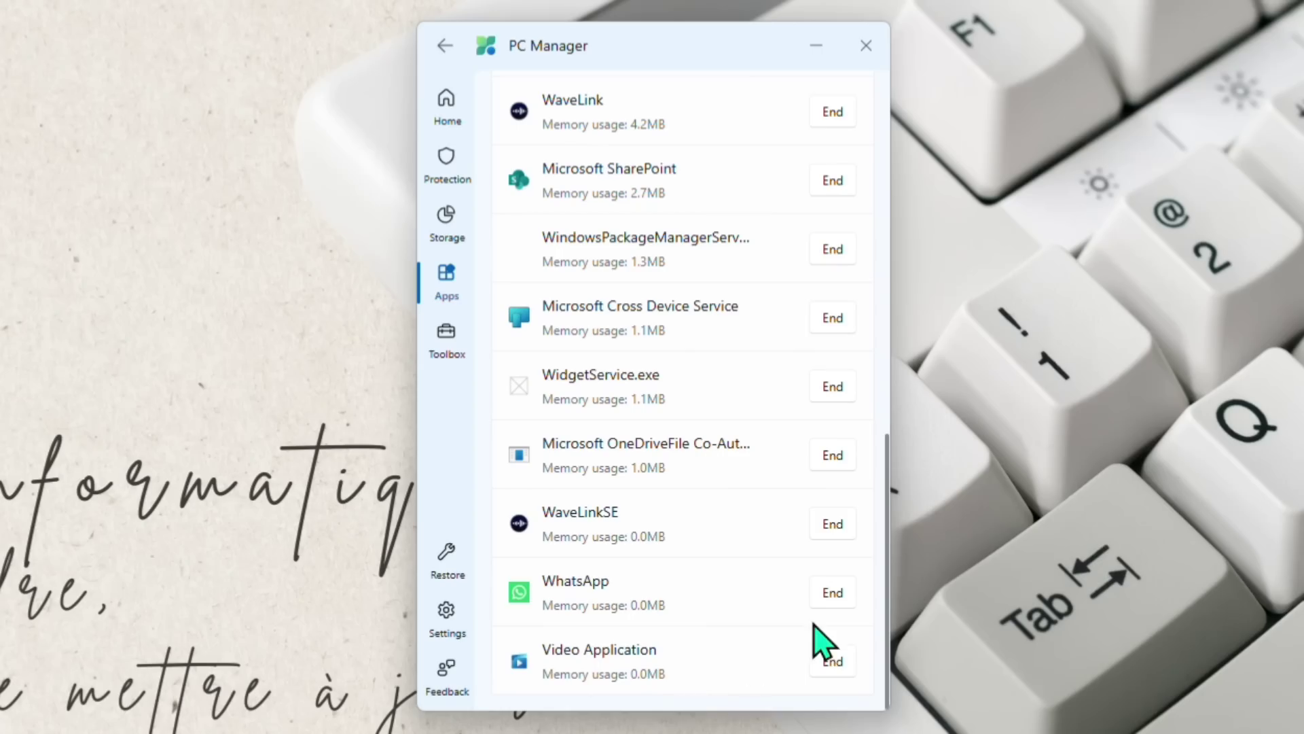
click(835, 595)
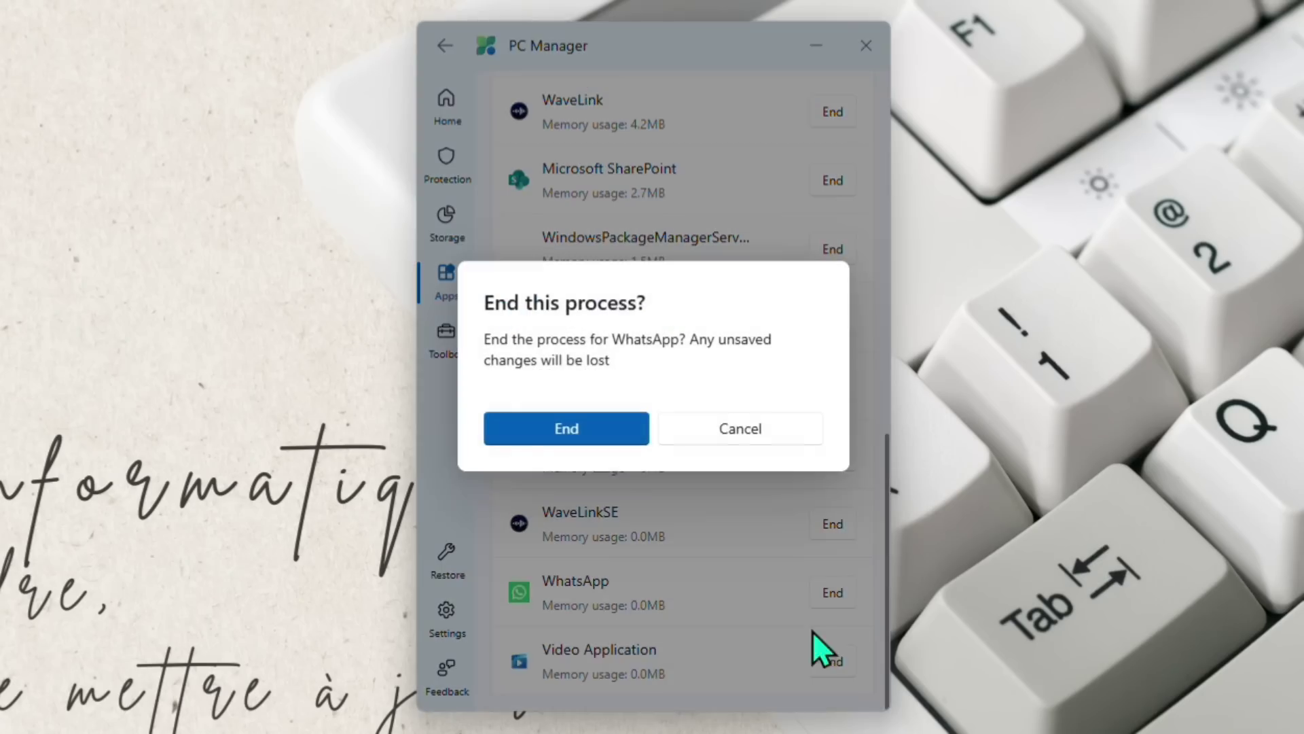
click(580, 428)
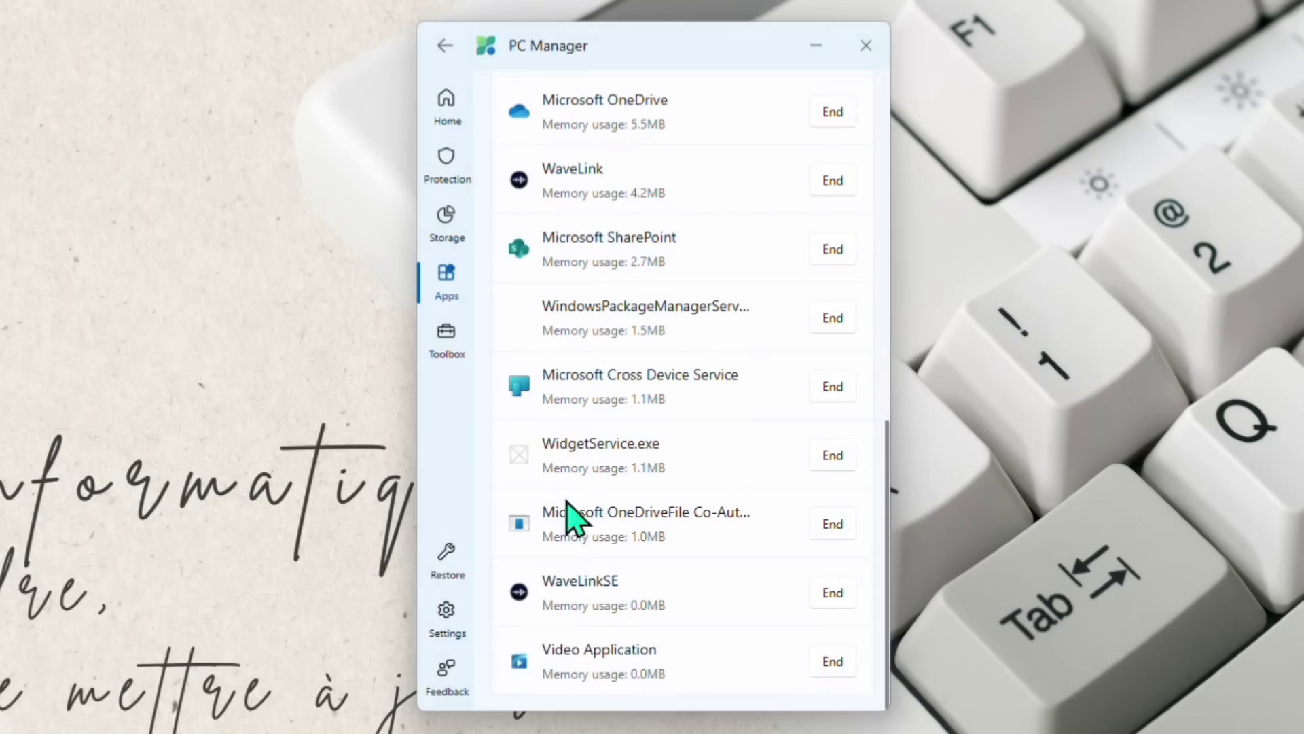
click(830, 664)
click(547, 426)
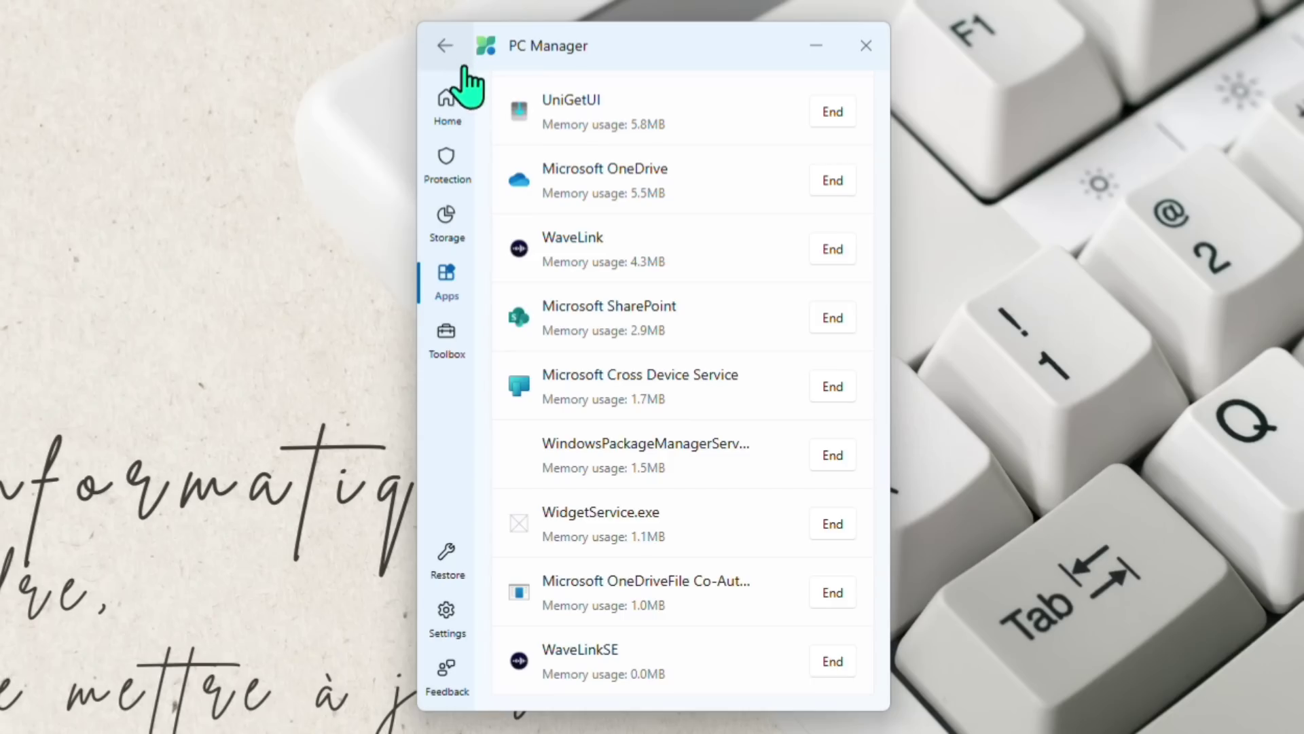
click(446, 48)
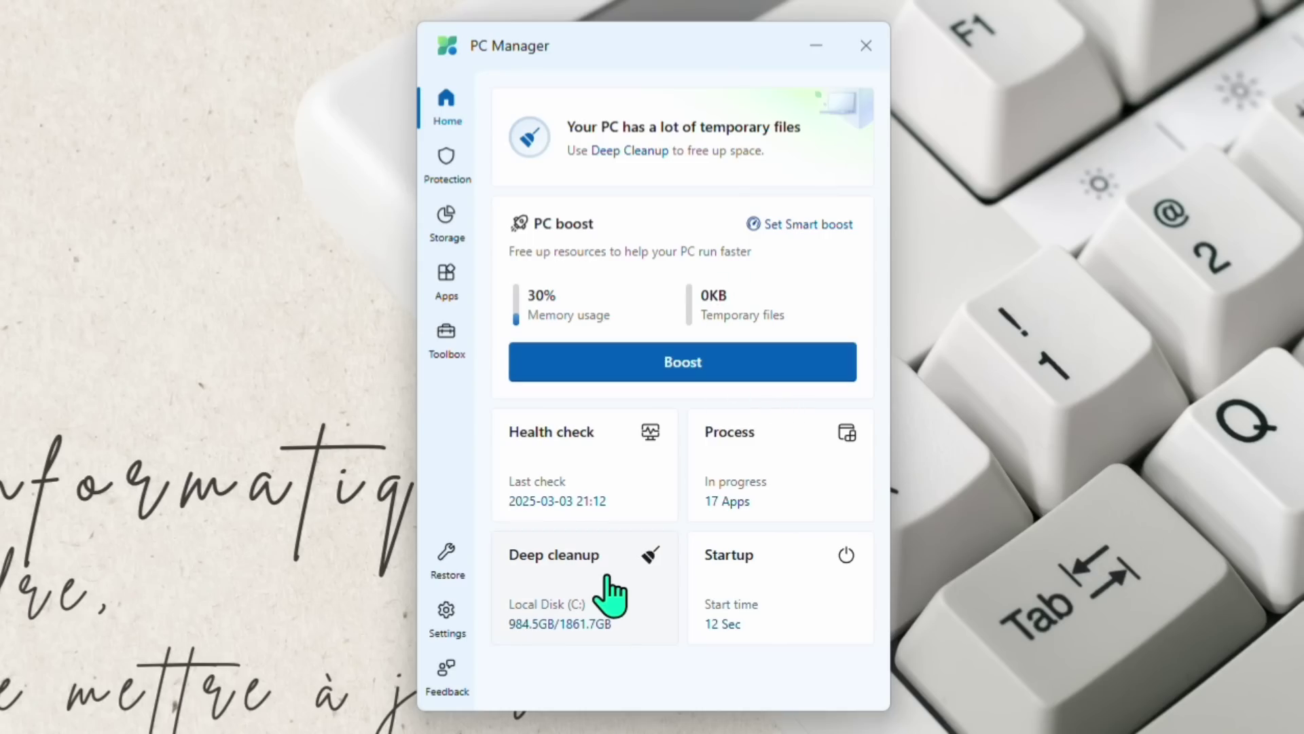
Start Deep cleanup and examine the cached Chrome files listed under the recommended application items
click(645, 608)
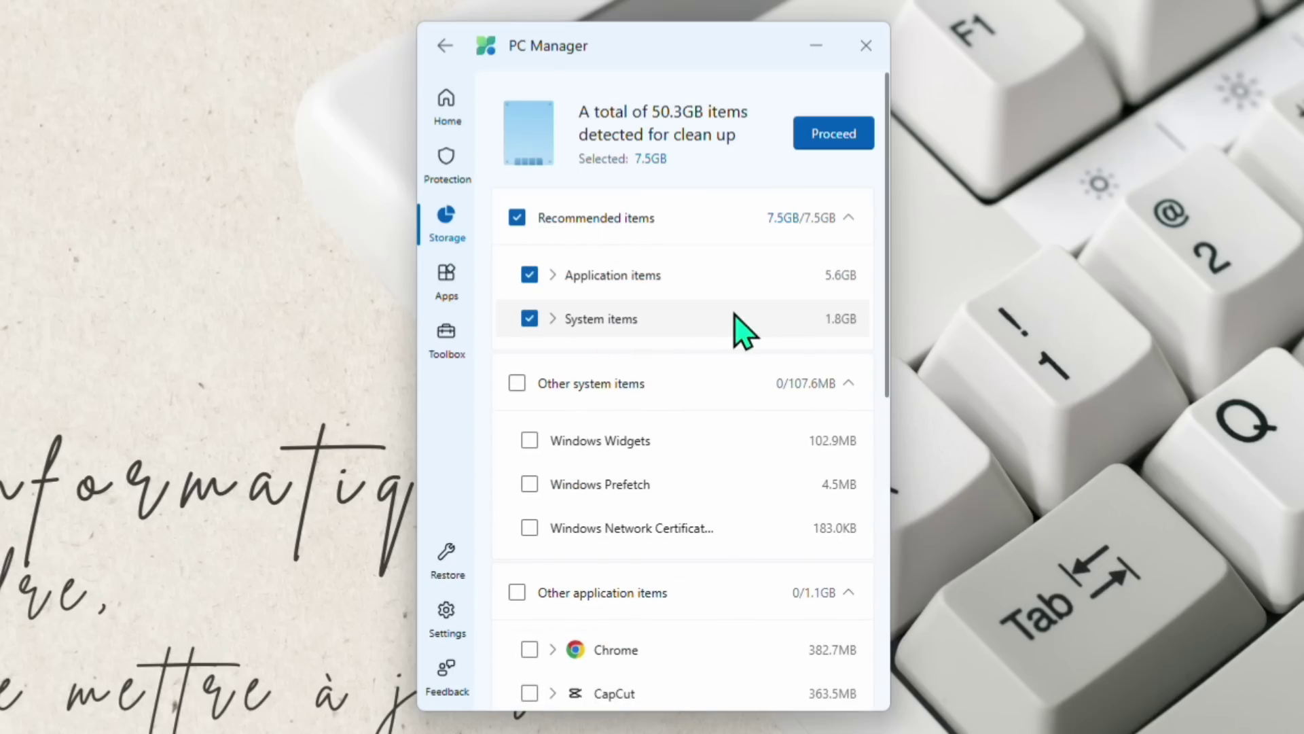
click(552, 275)
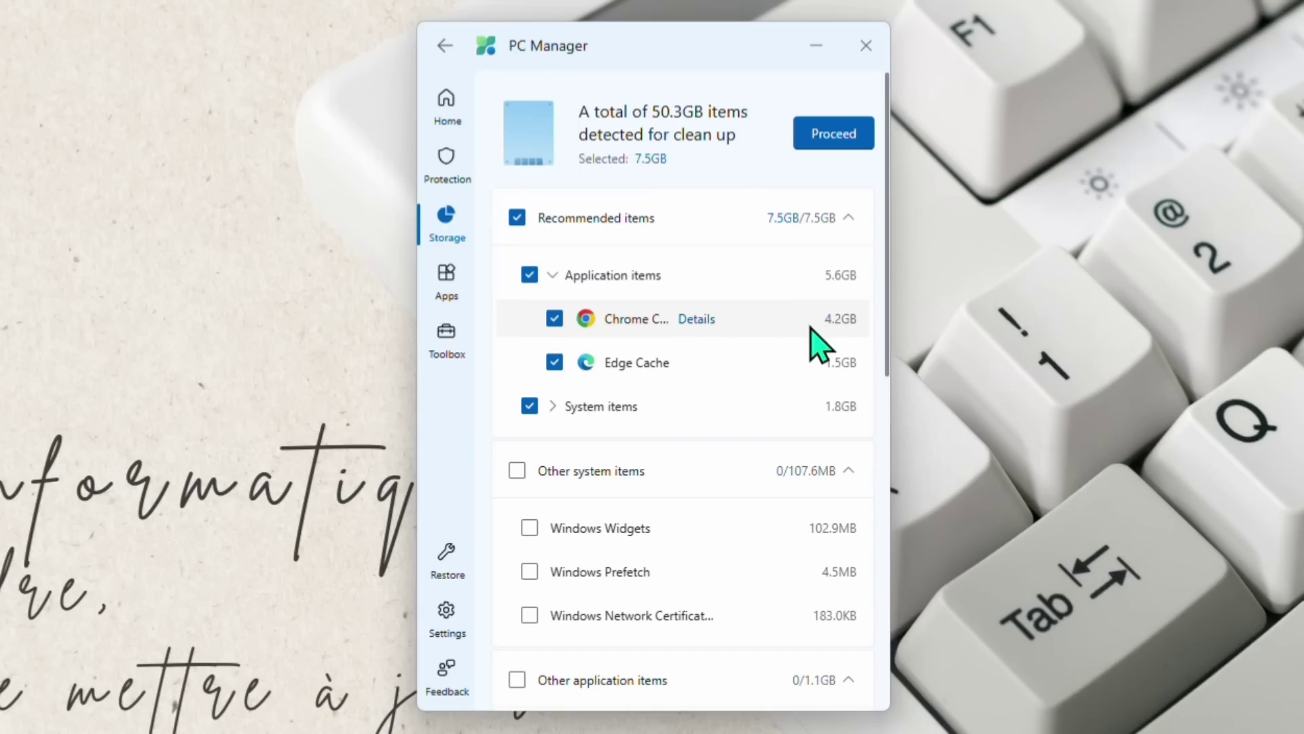
click(698, 321)
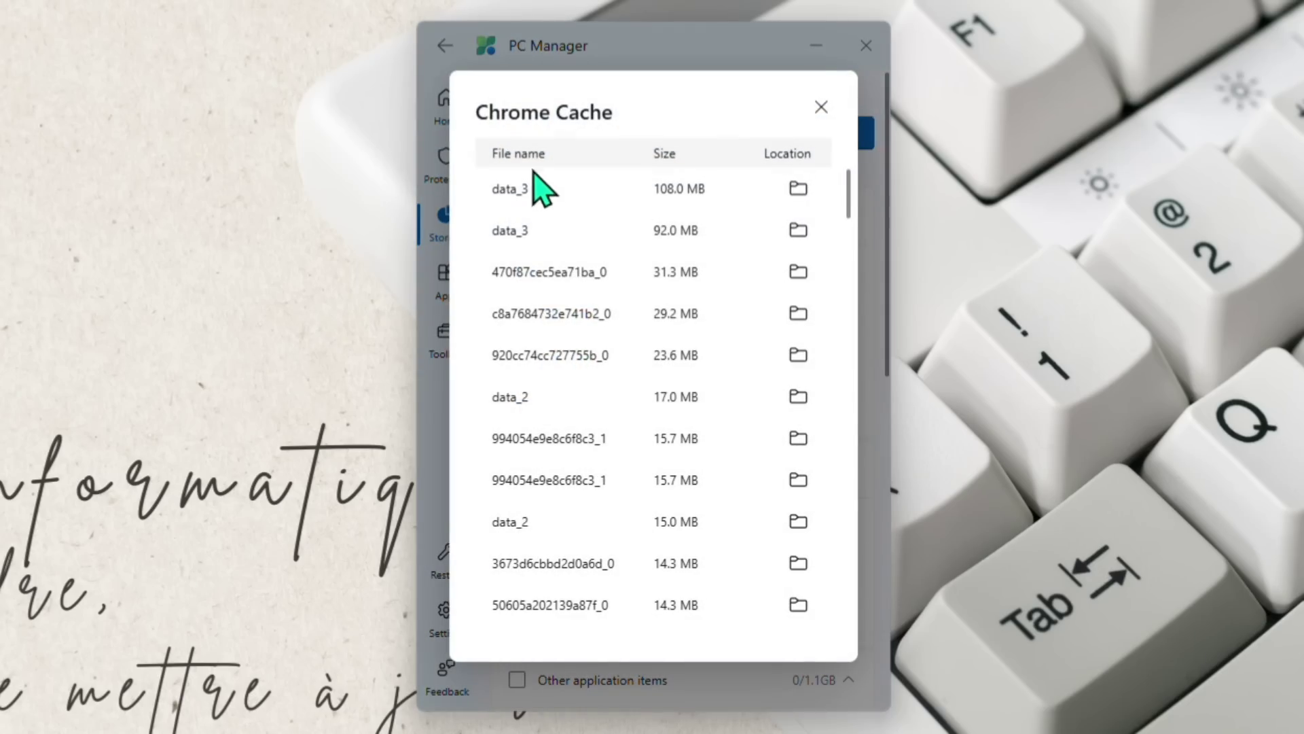
scroll(532, 292, down, 5)
scroll(523, 330, down, 15)
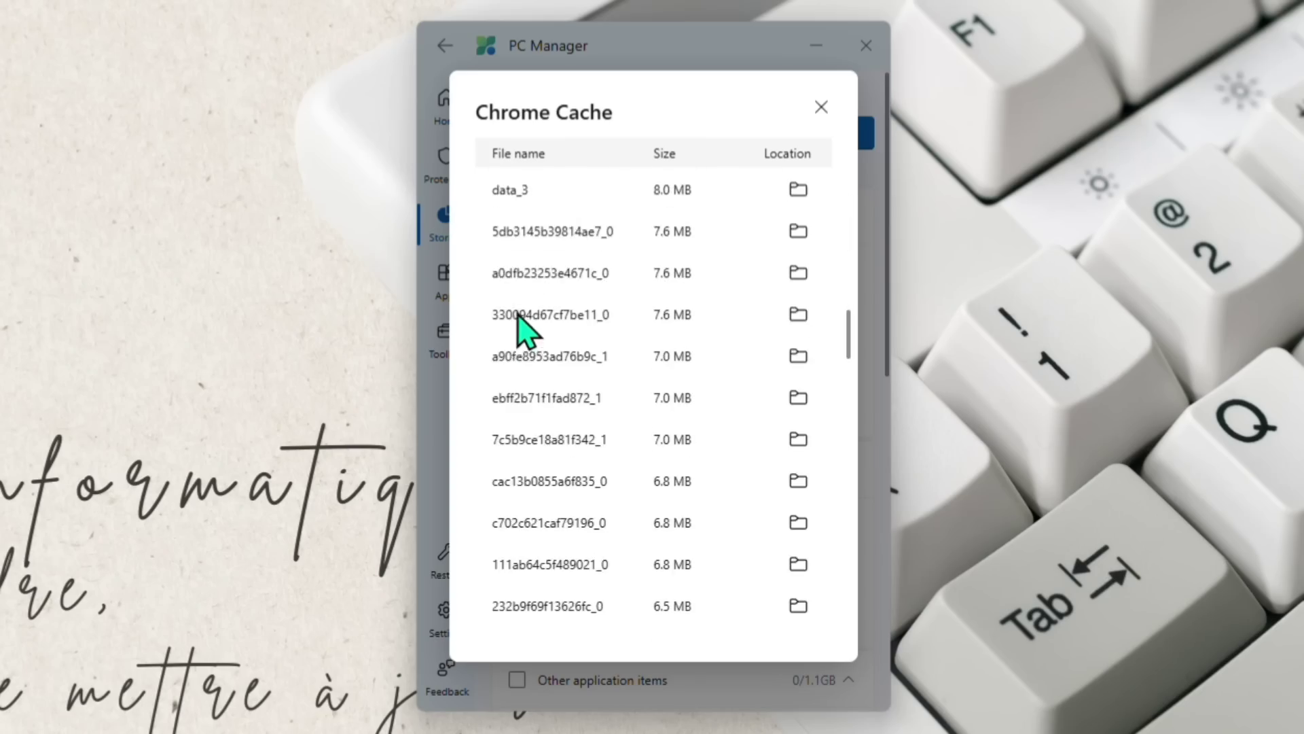
scroll(530, 454, down, 5)
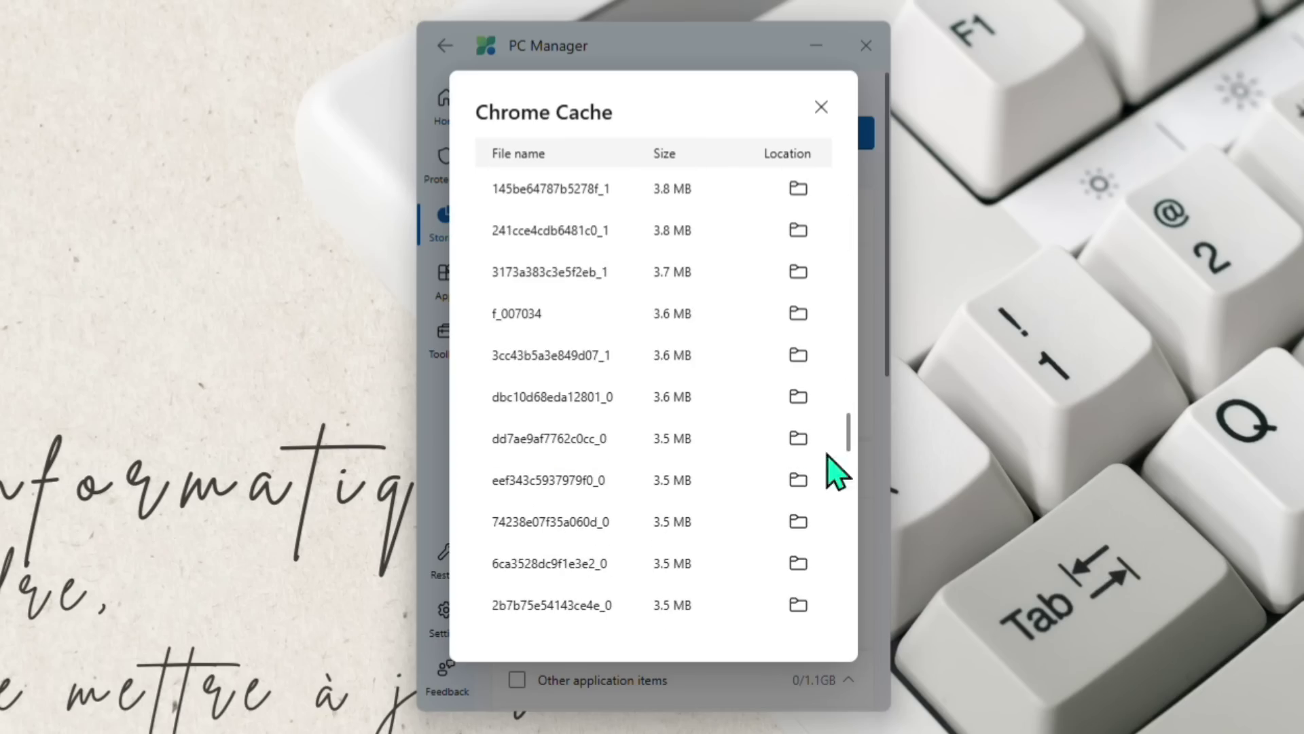
drag(849, 435, 833, 138)
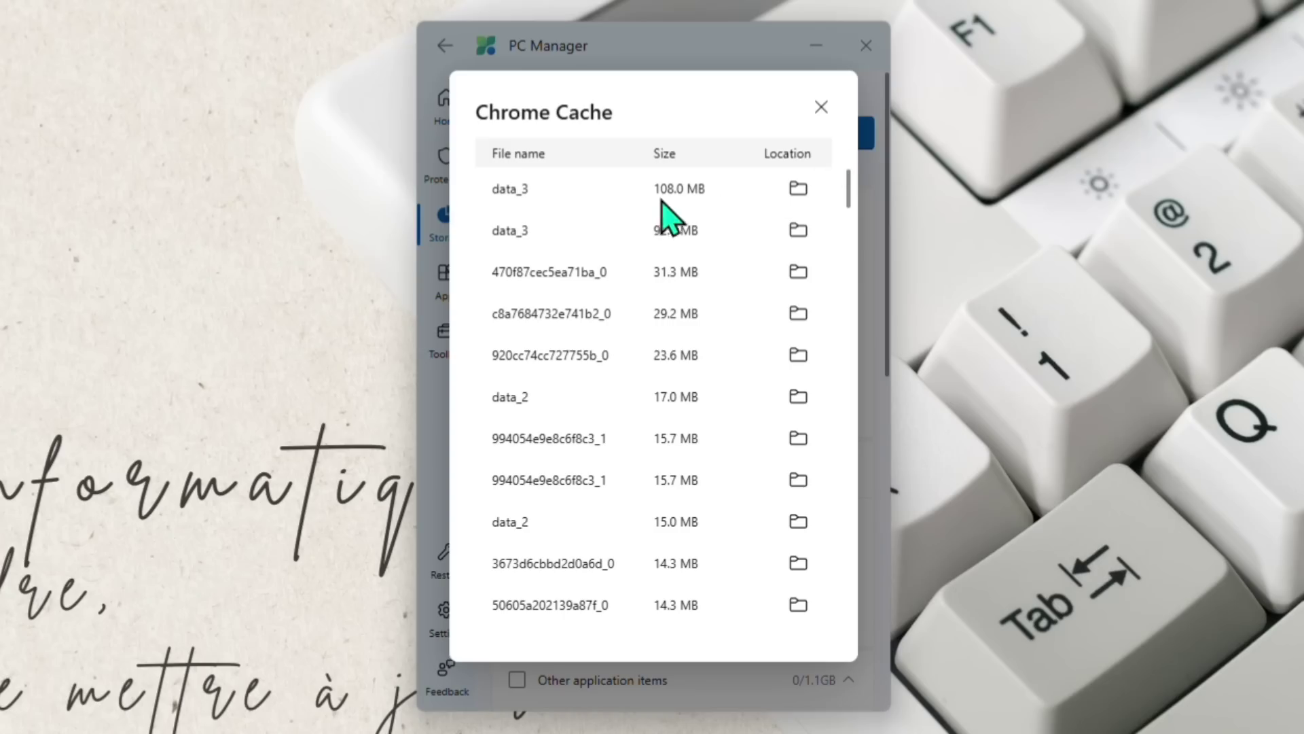
click(821, 107)
mouse_move(673, 377)
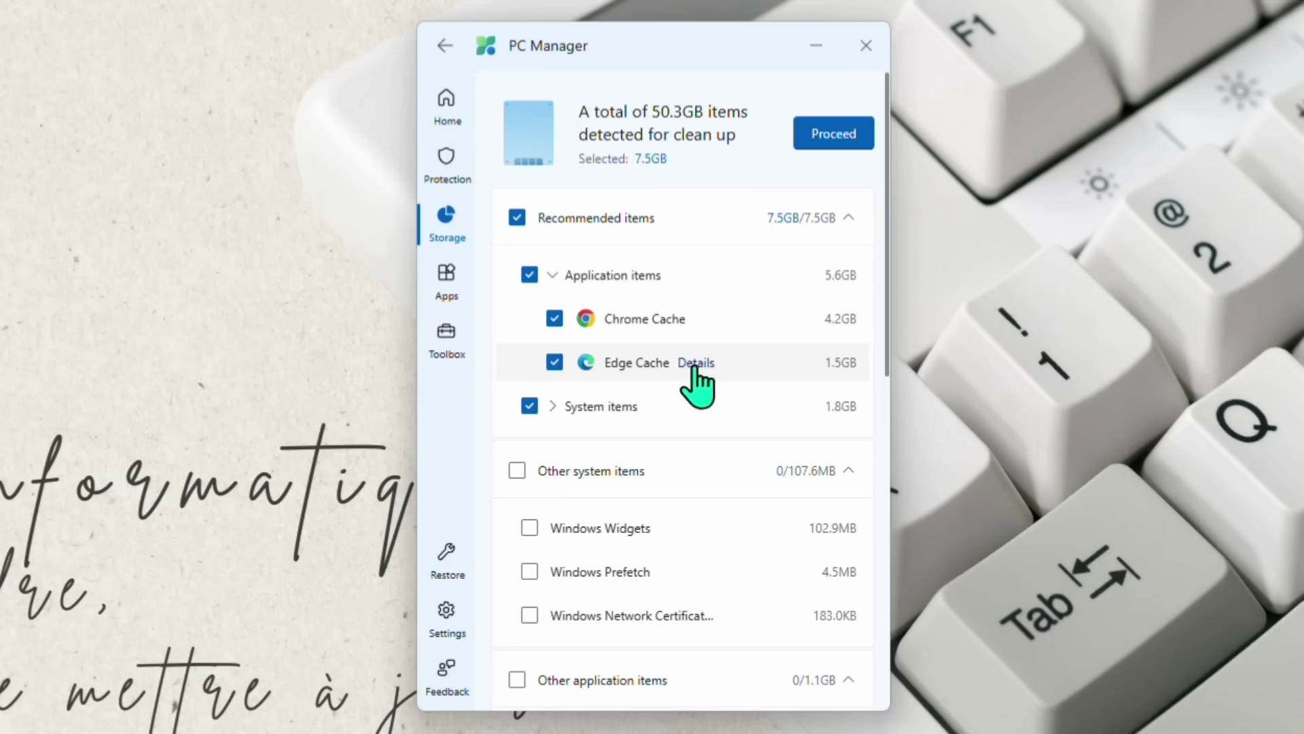
mouse_move(561, 560)
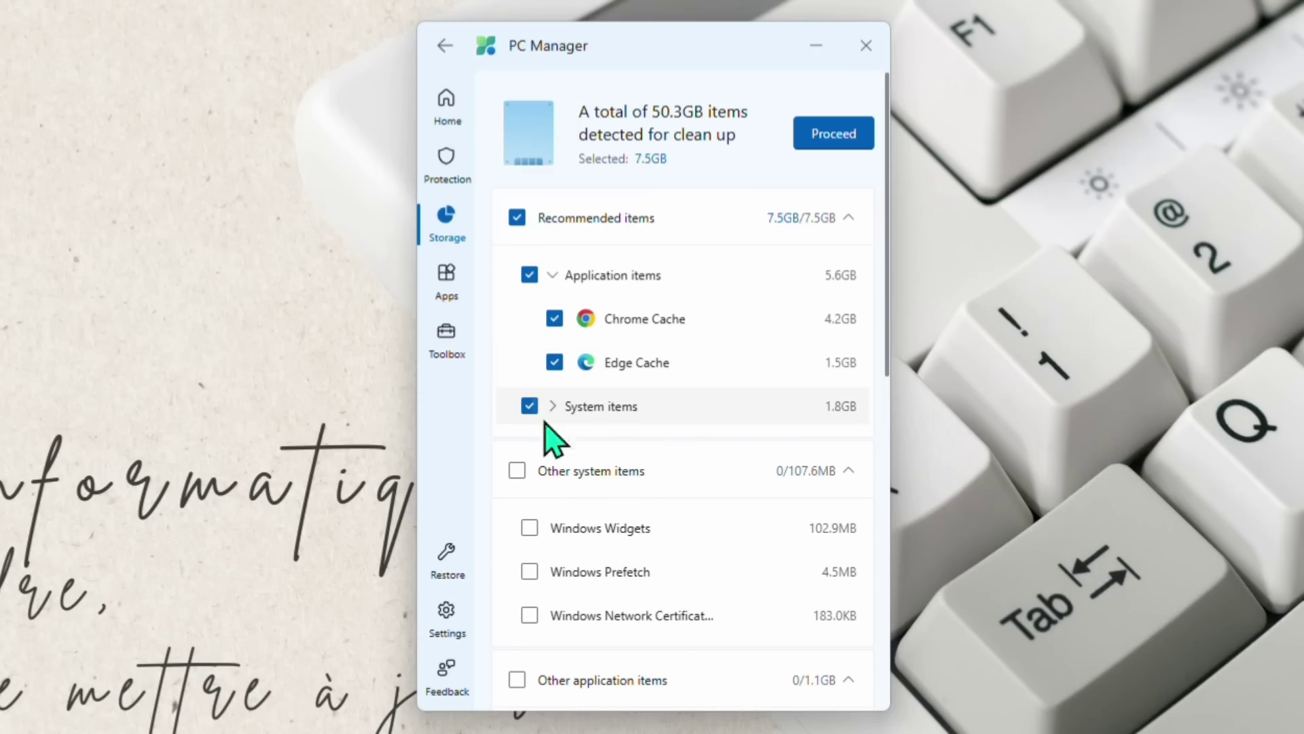
Review the recommended system items and other cleanup categories, then clean up only the recommended items and finish
click(552, 406)
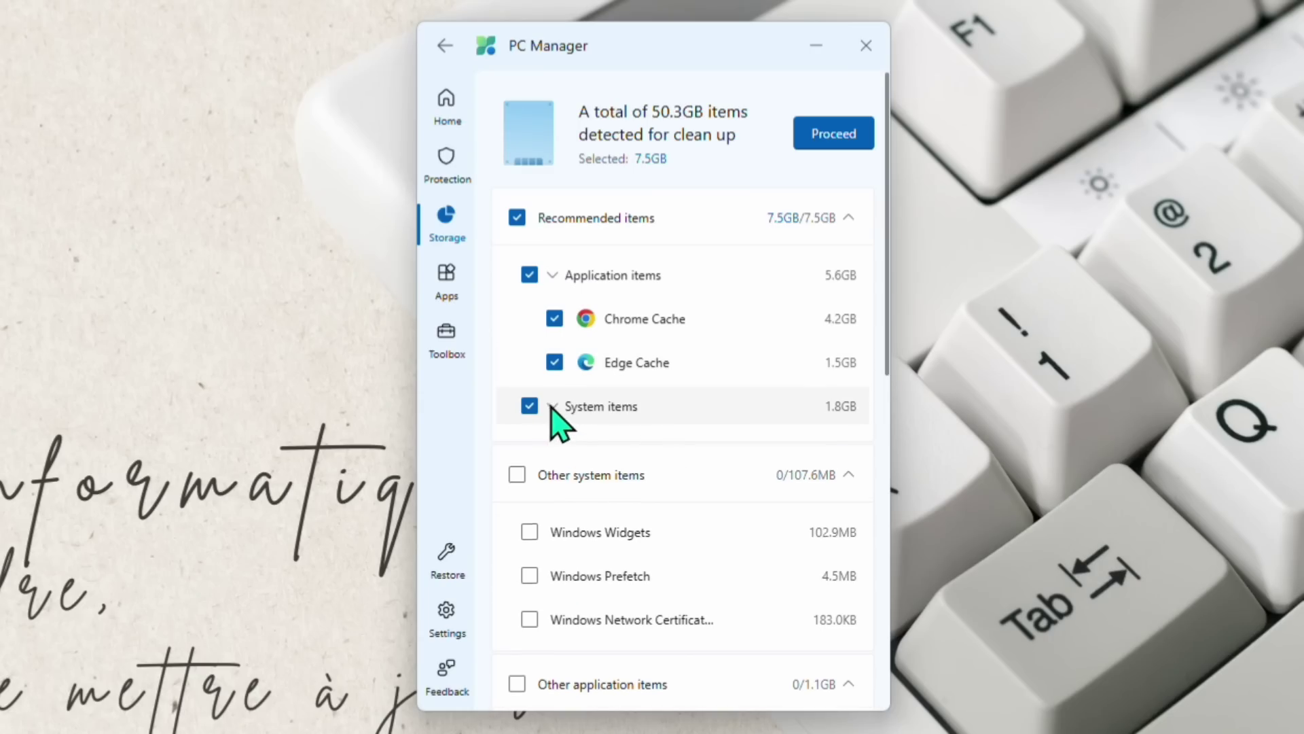
scroll(703, 560, down, 3)
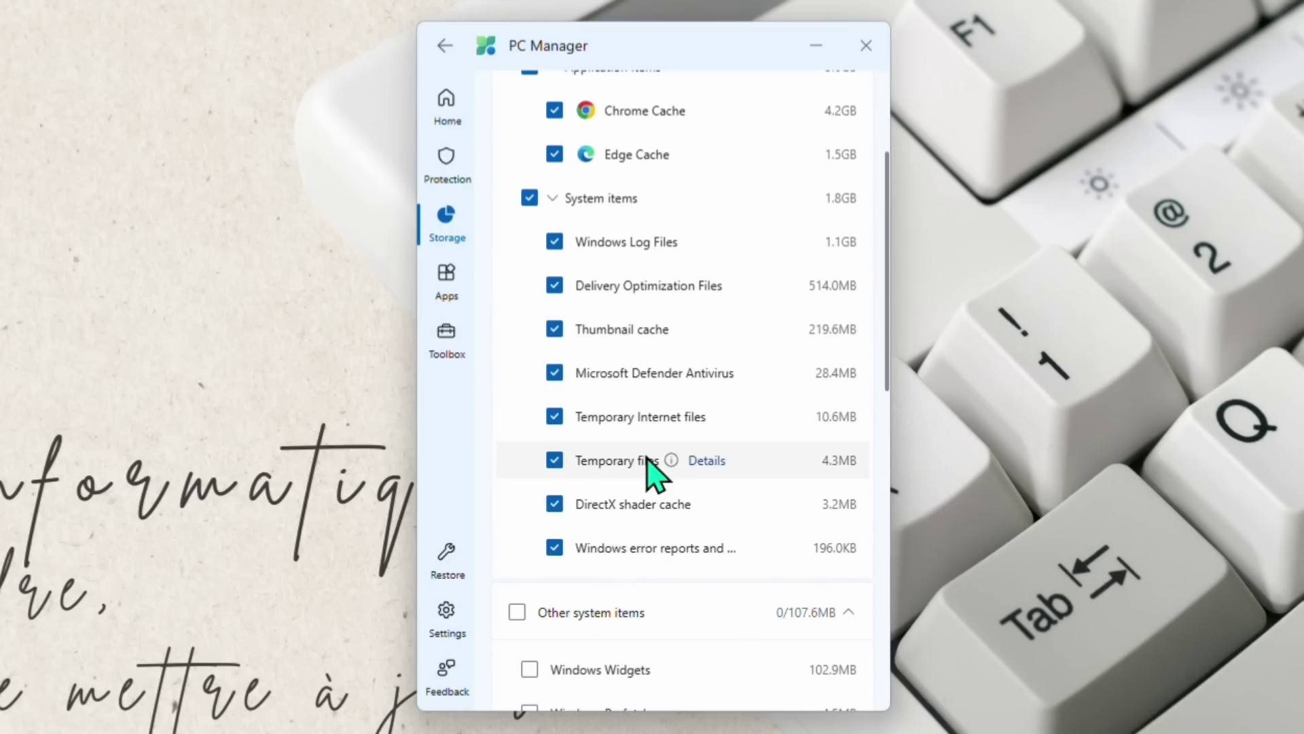
scroll(654, 469, down, 2)
scroll(673, 404, up, 4)
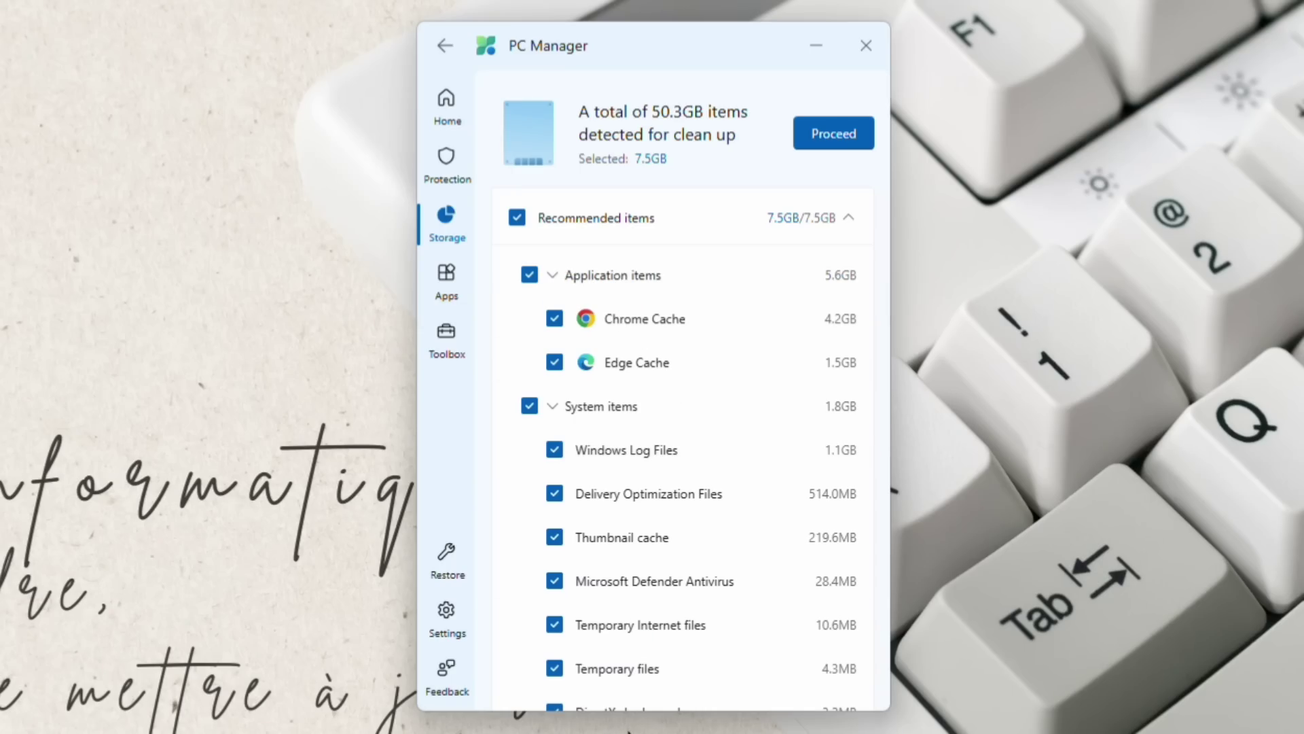
scroll(704, 355, down, 10)
scroll(666, 509, up, 10)
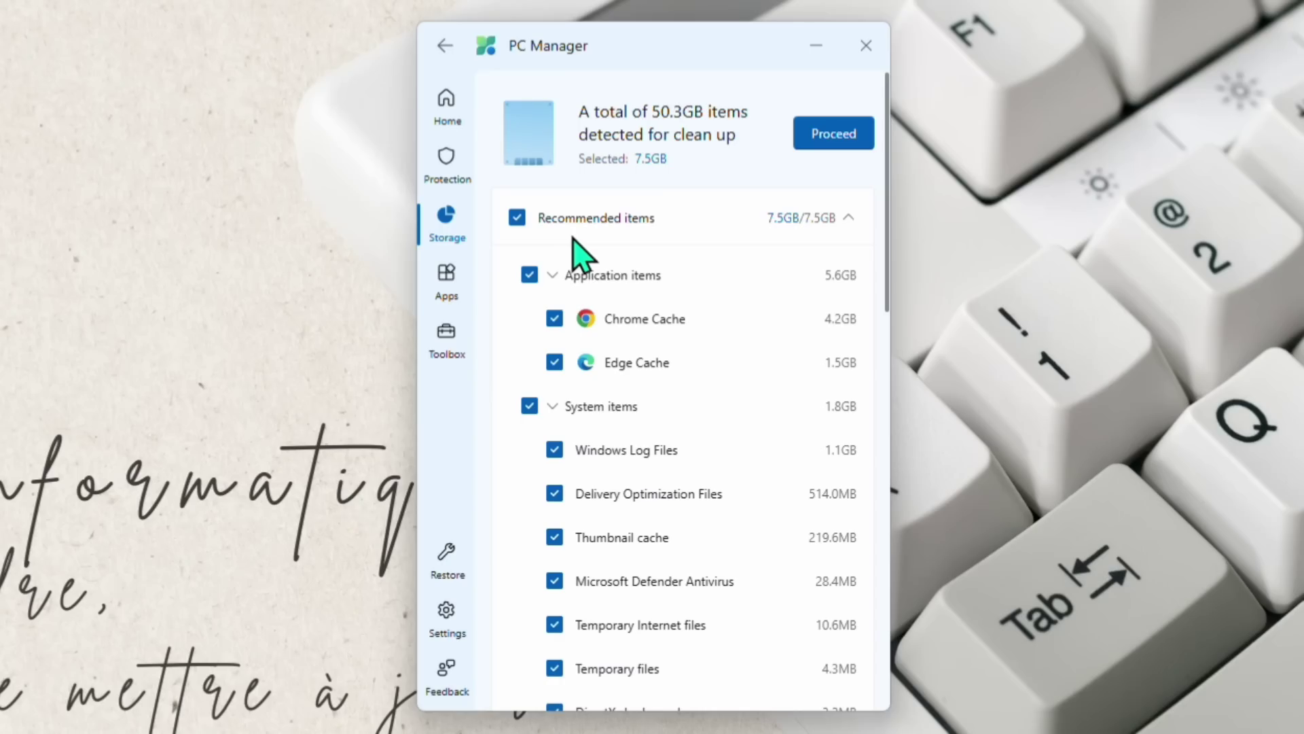
click(846, 135)
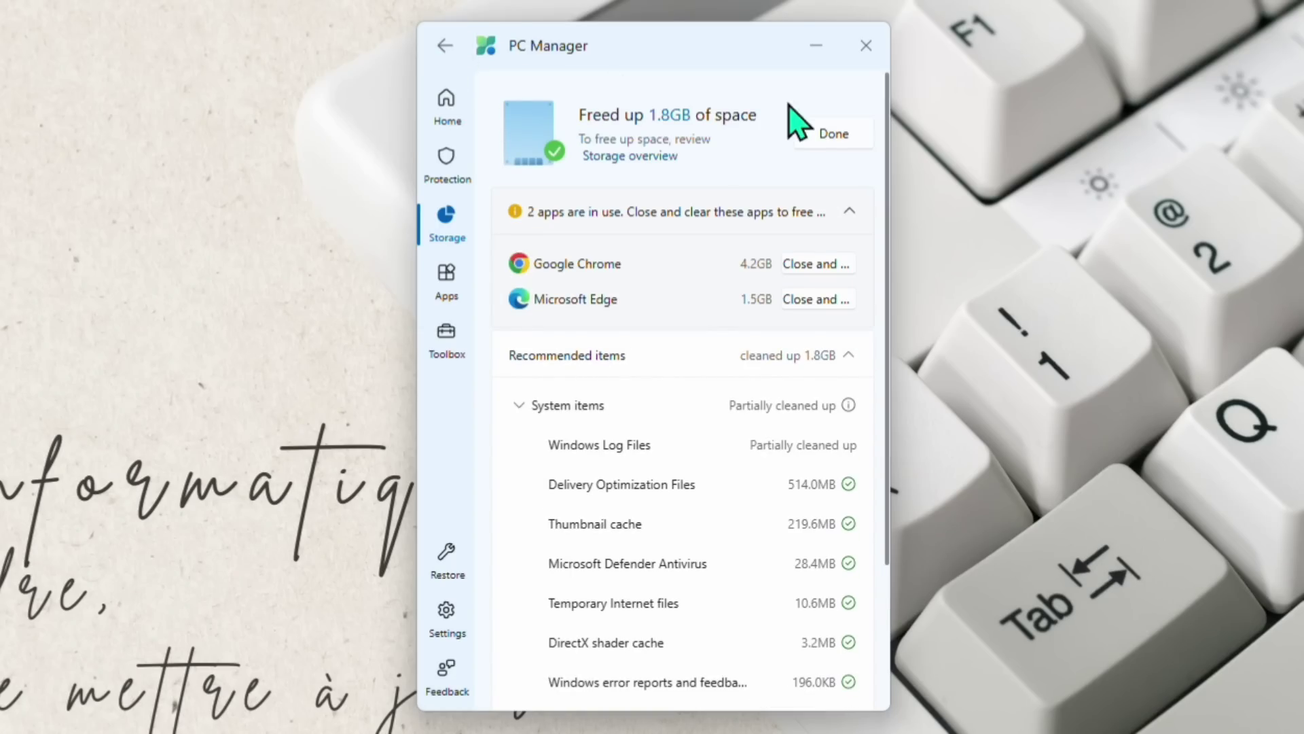
click(845, 136)
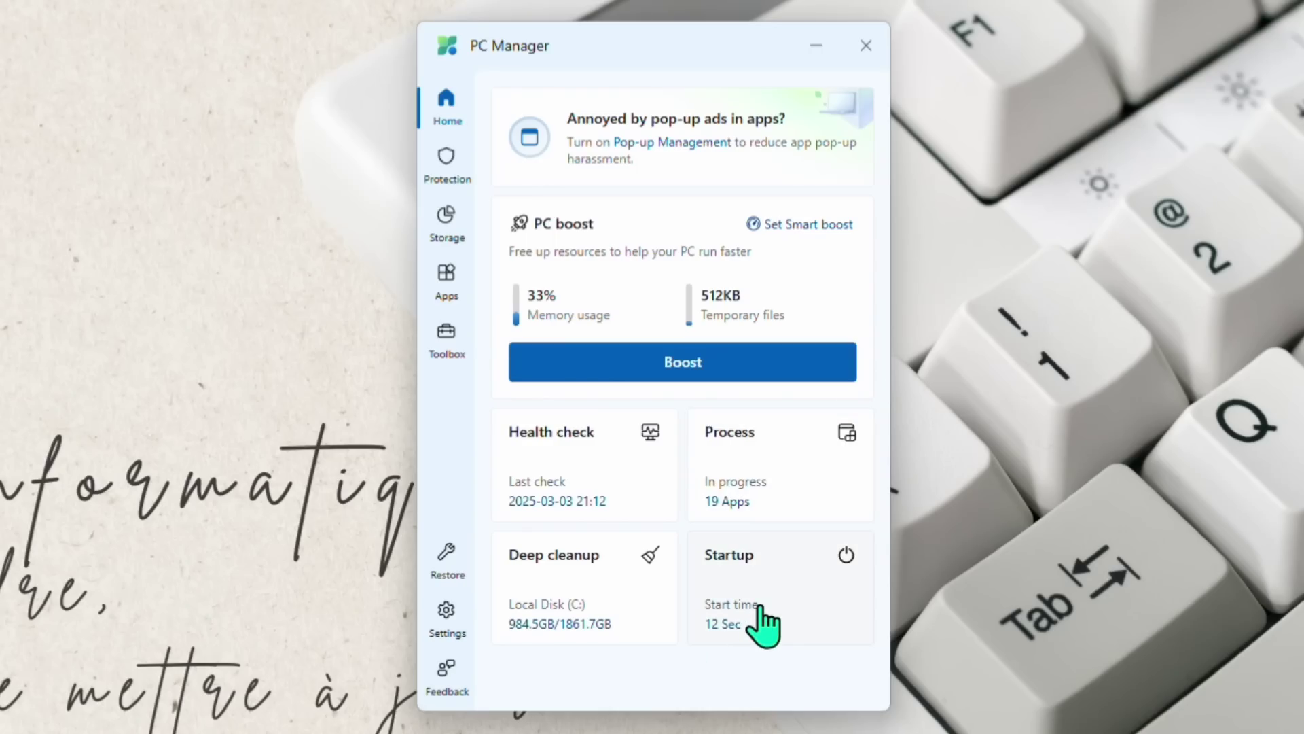
Open the startup apps list and look through the apps that launch with Windows
click(781, 597)
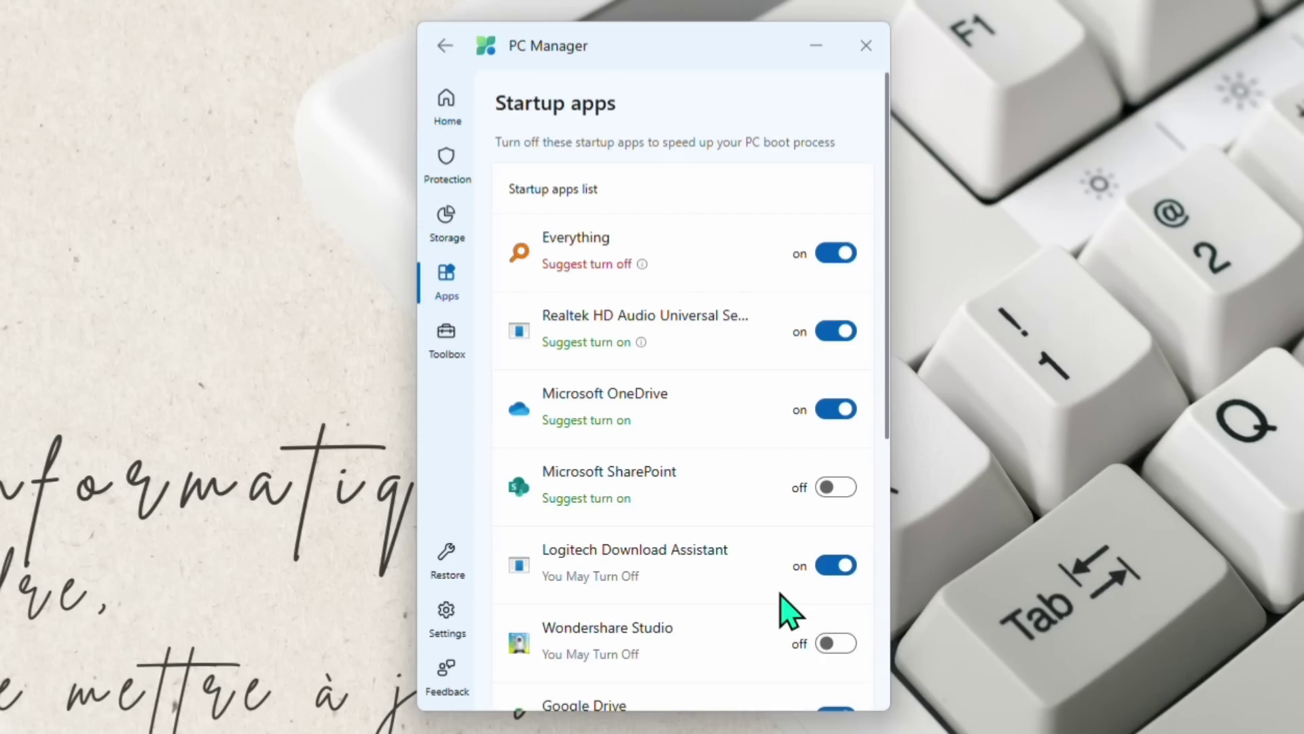
scroll(666, 611, down, 7)
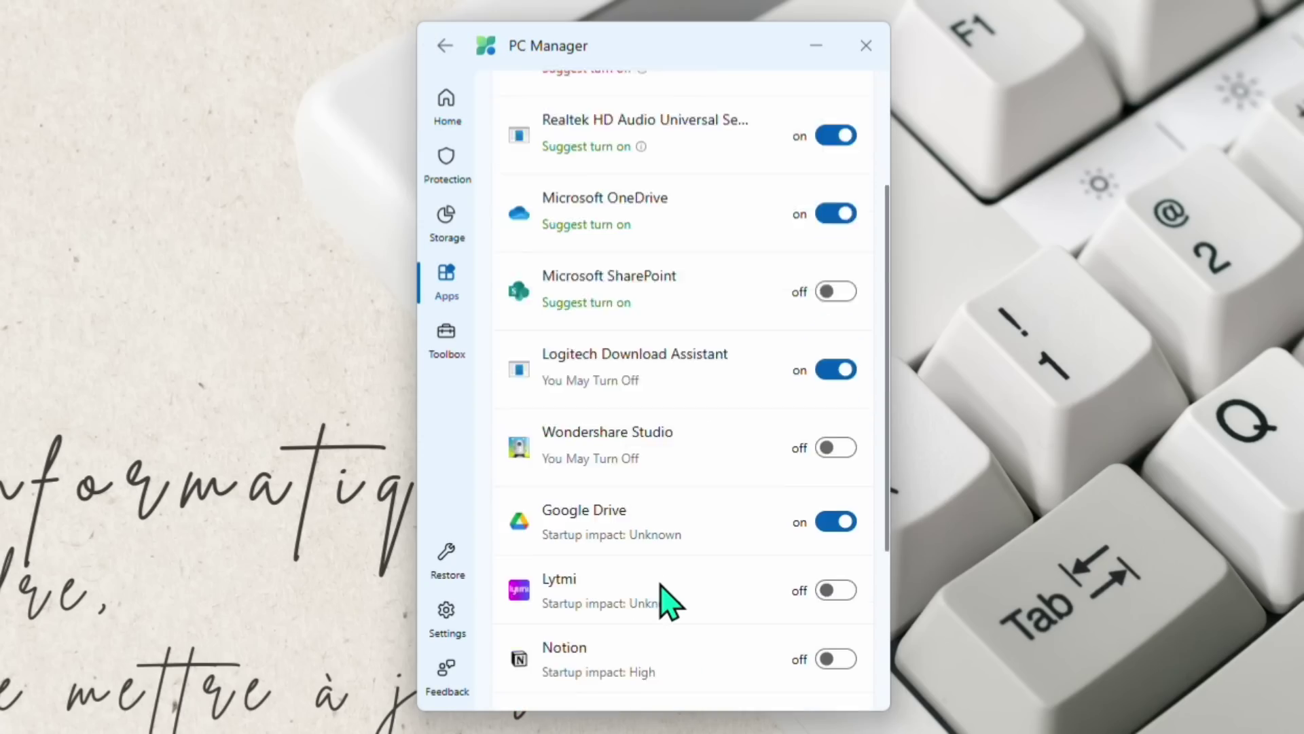
scroll(669, 618, up, 7)
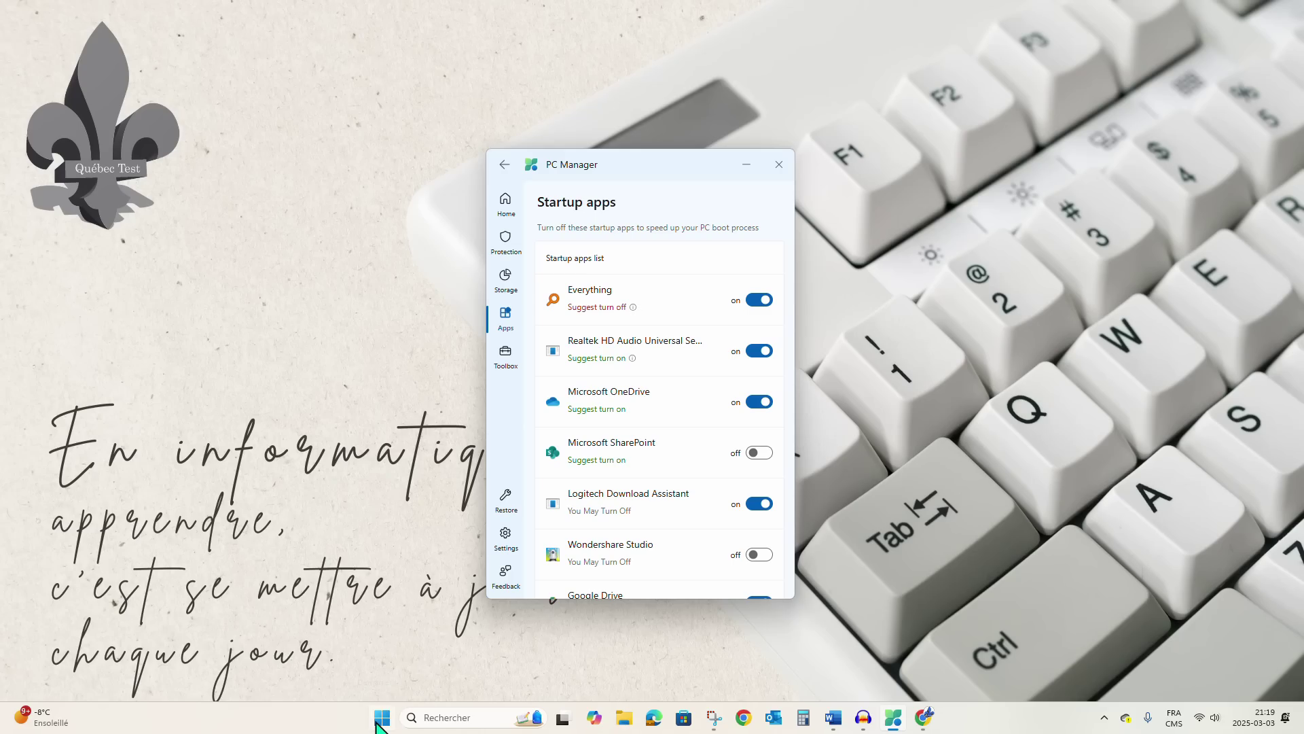
Open Windows Task Manager's startup applications beside PC Manager, compare the two lists, and close Task Manager
right_click(377, 724)
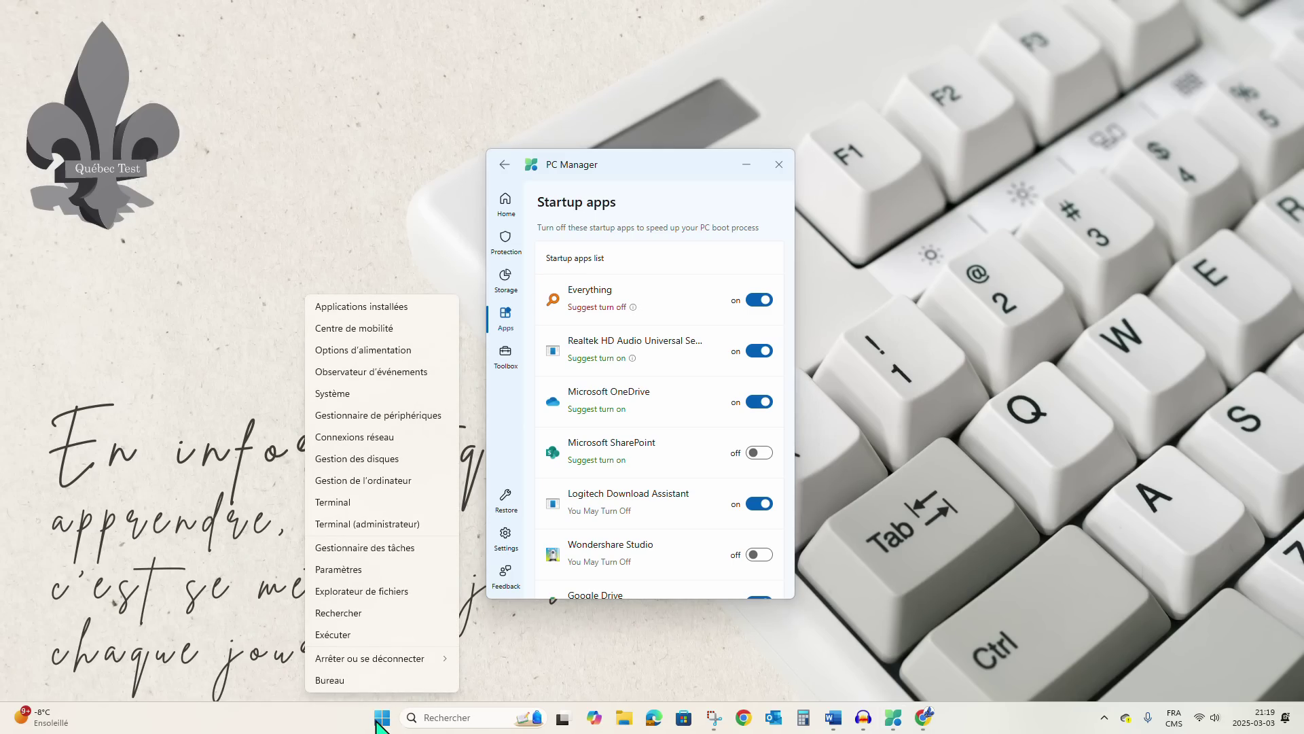
key(Escape)
key(ctrl+shift+Escape)
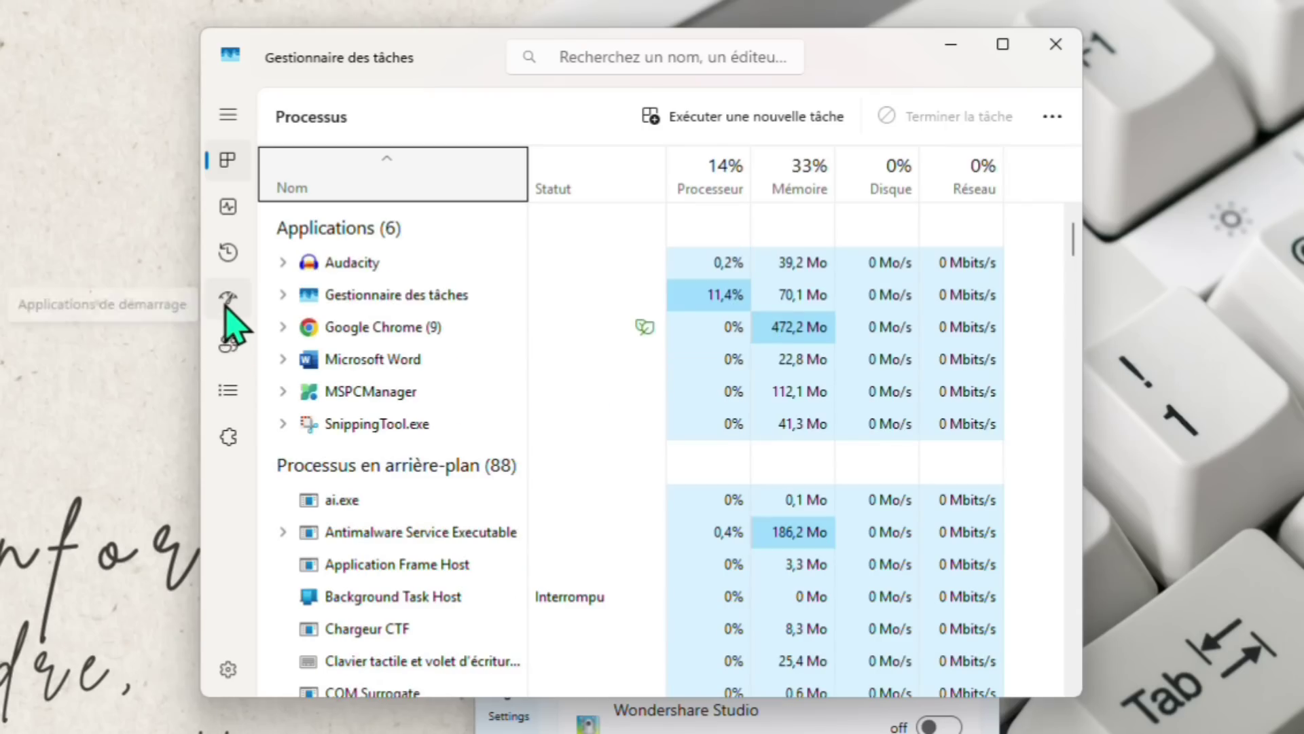
click(227, 307)
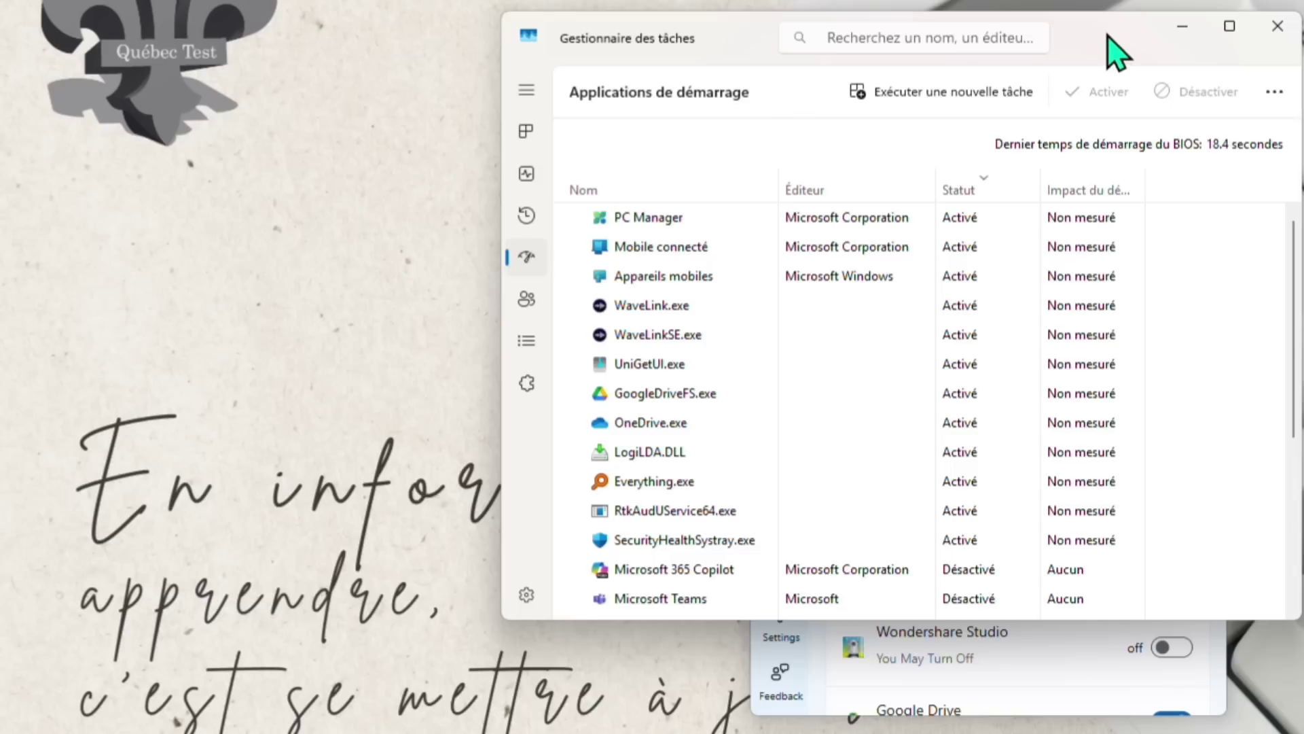
drag(887, 48, 375, 163)
drag(659, 153, 581, 73)
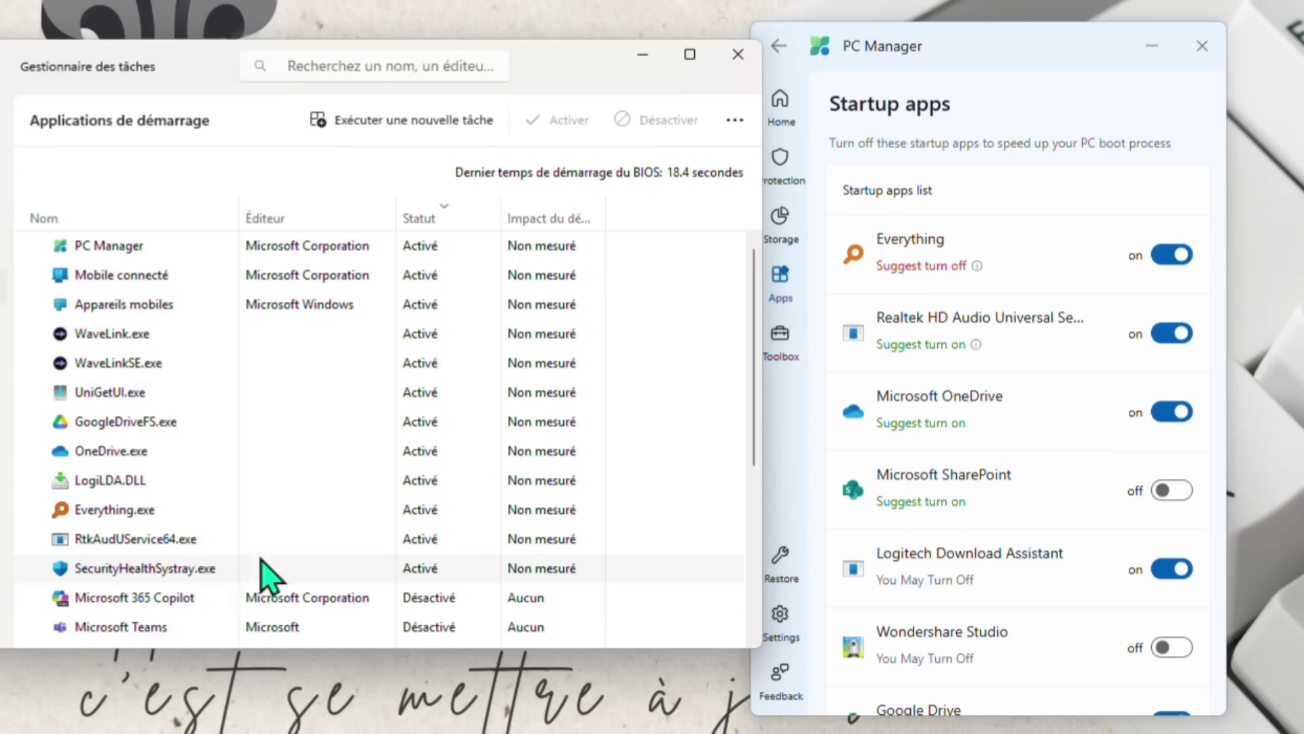
click(738, 54)
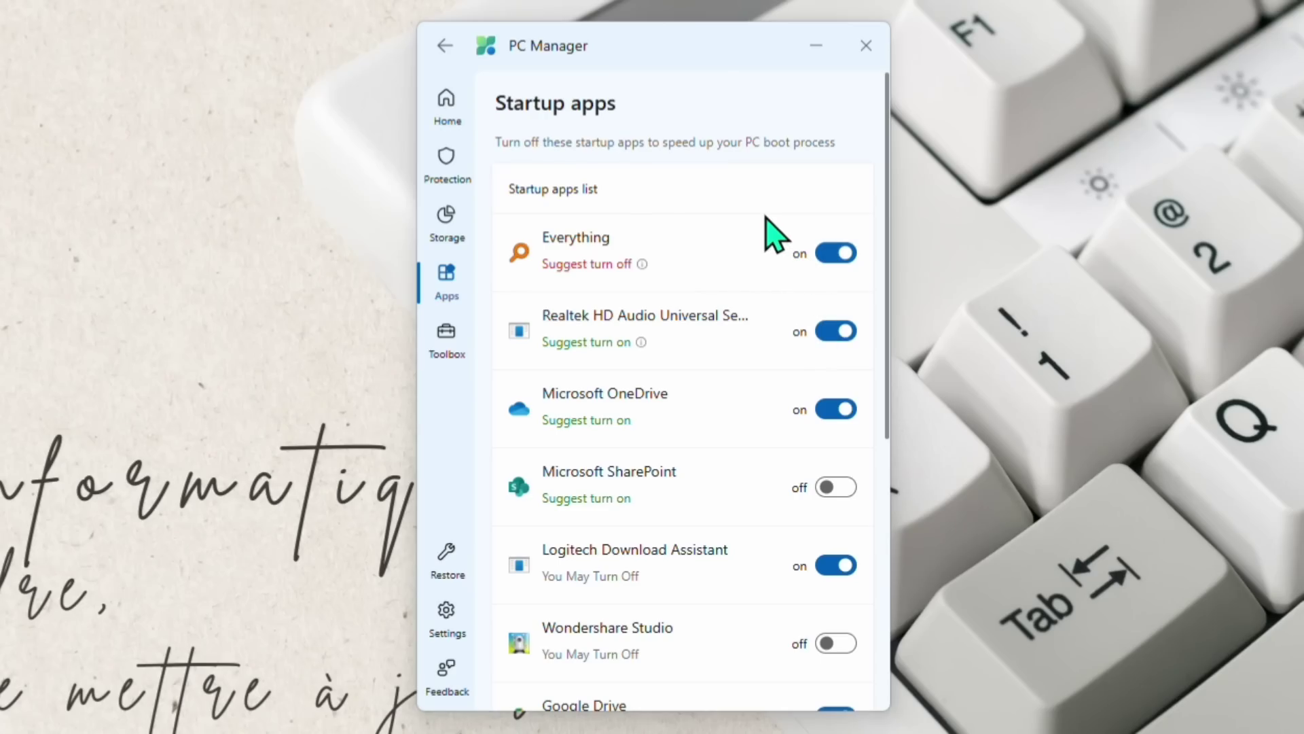
Examine the recommendations and startup impact ratings of the startup apps, including the suggestion for Everything
scroll(785, 375, down, 5)
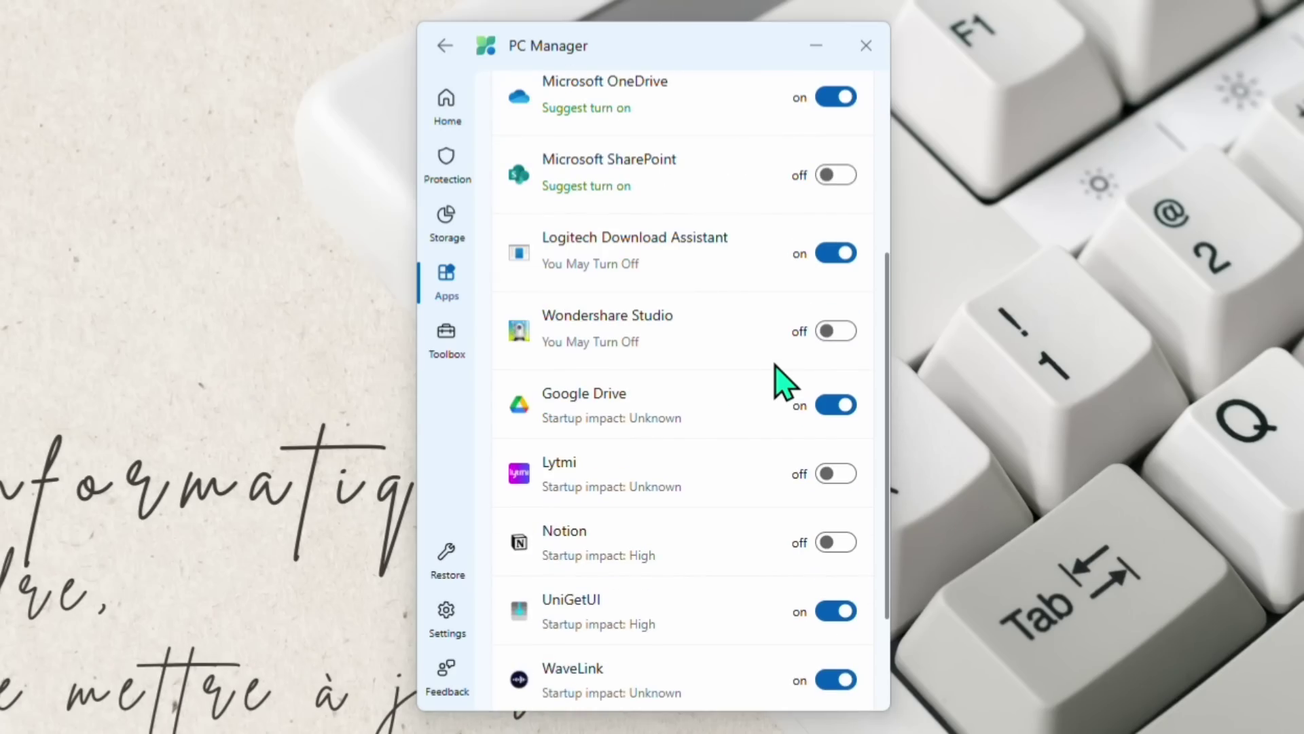
scroll(783, 381, up, 5)
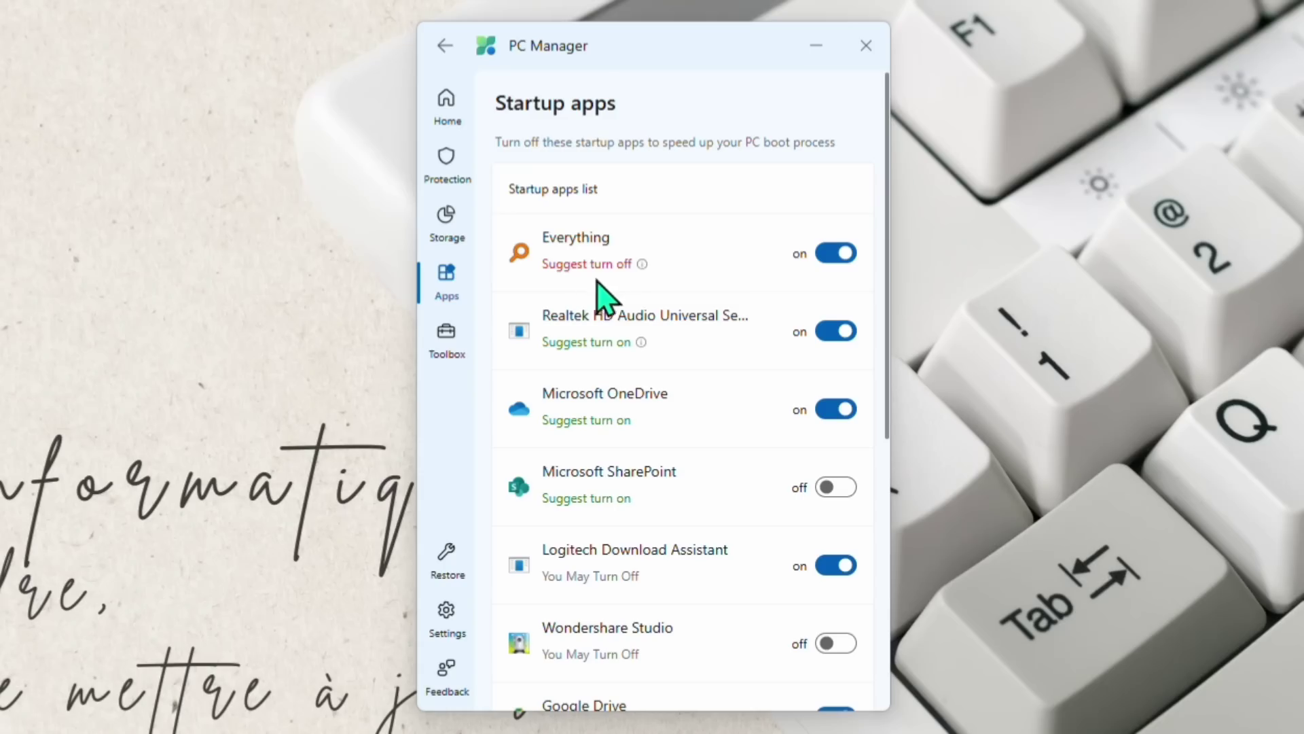
mouse_move(643, 266)
scroll(638, 421, down, 5)
scroll(713, 632, up, 5)
Turn on Smart boost so the PC is boosted automatically
click(446, 101)
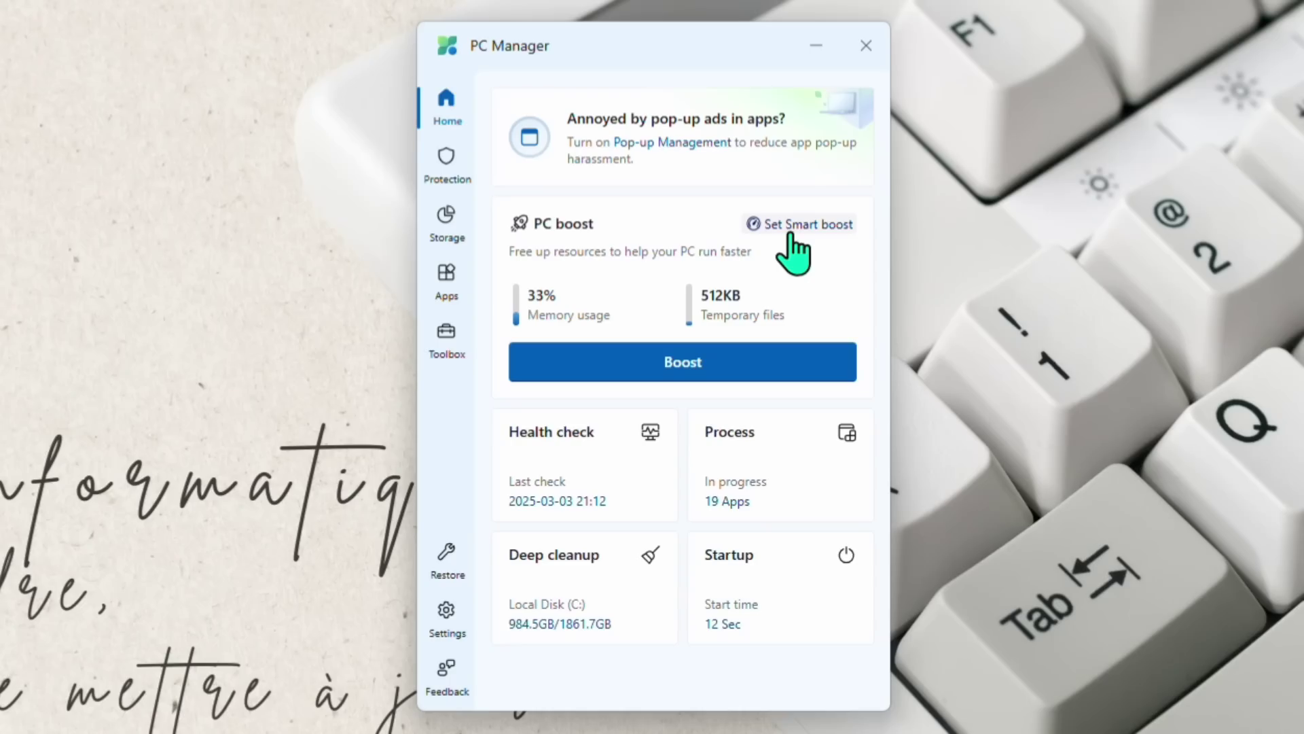
click(794, 227)
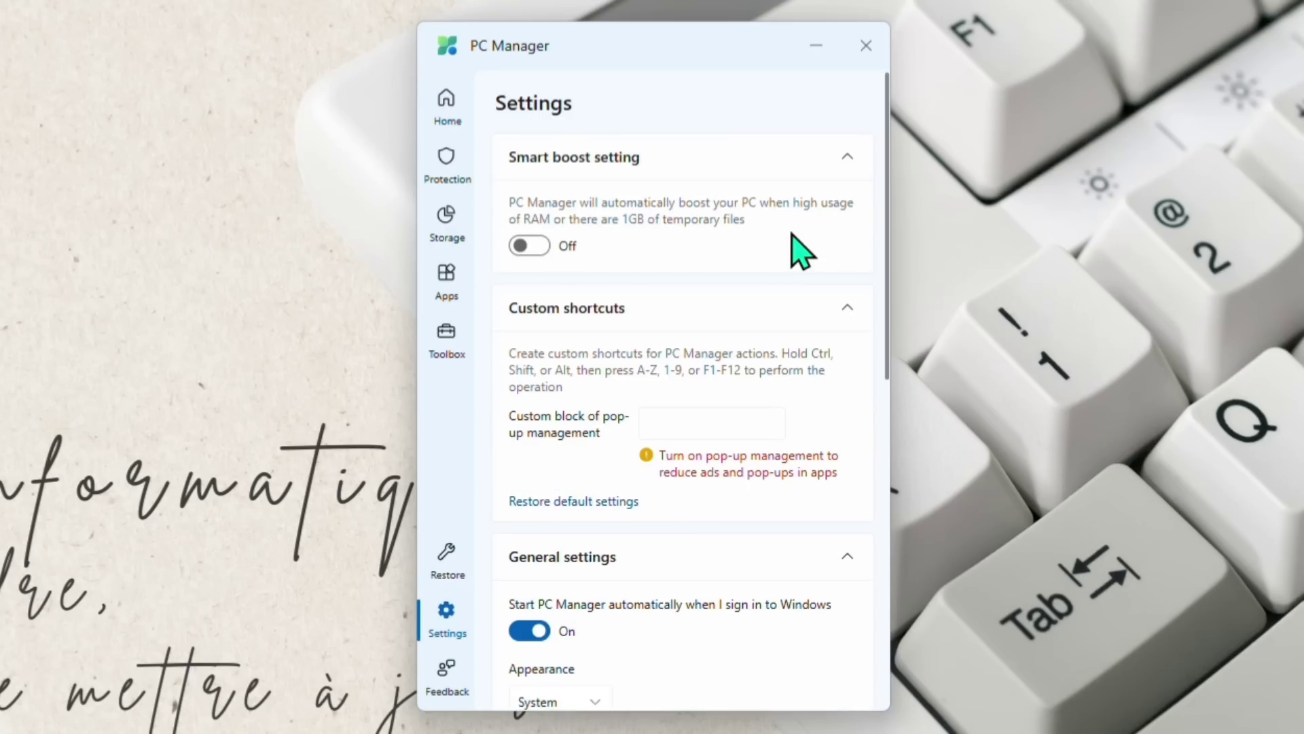
click(533, 250)
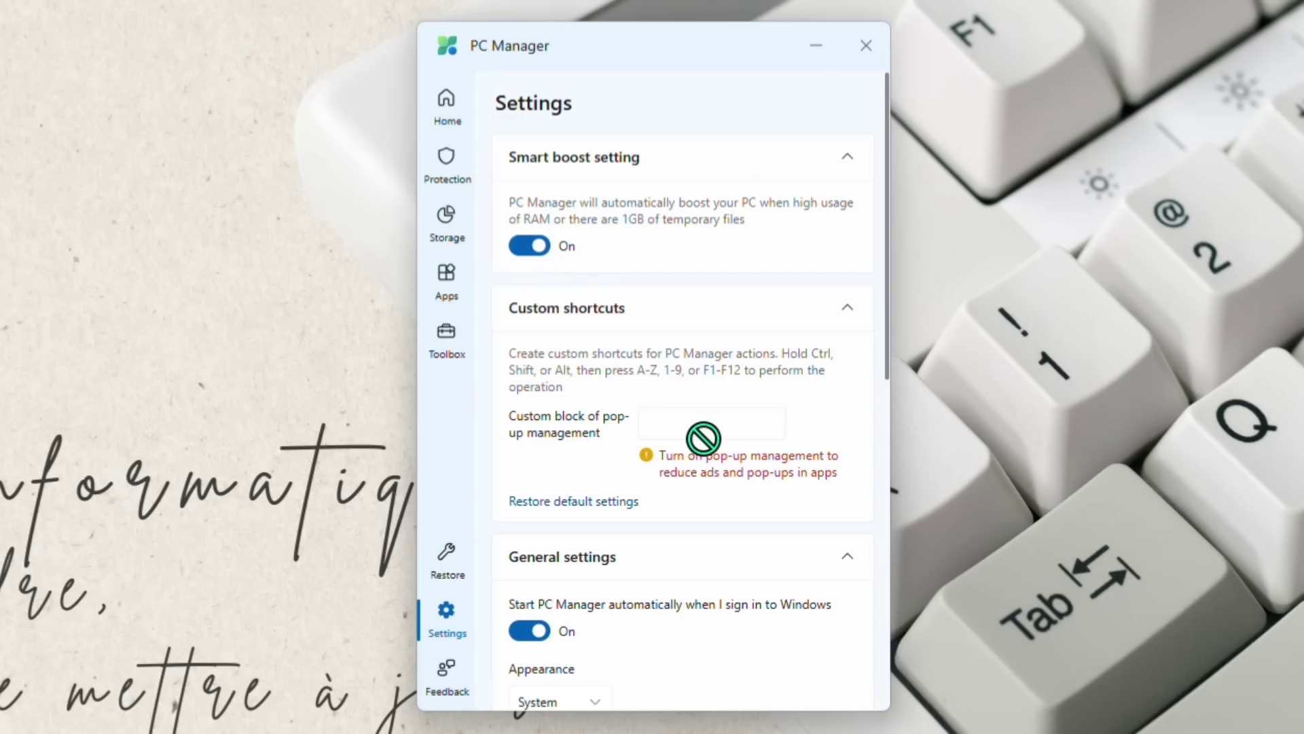
Review the general, prompt and version settings, then open the system protection page
scroll(700, 436, down, 5)
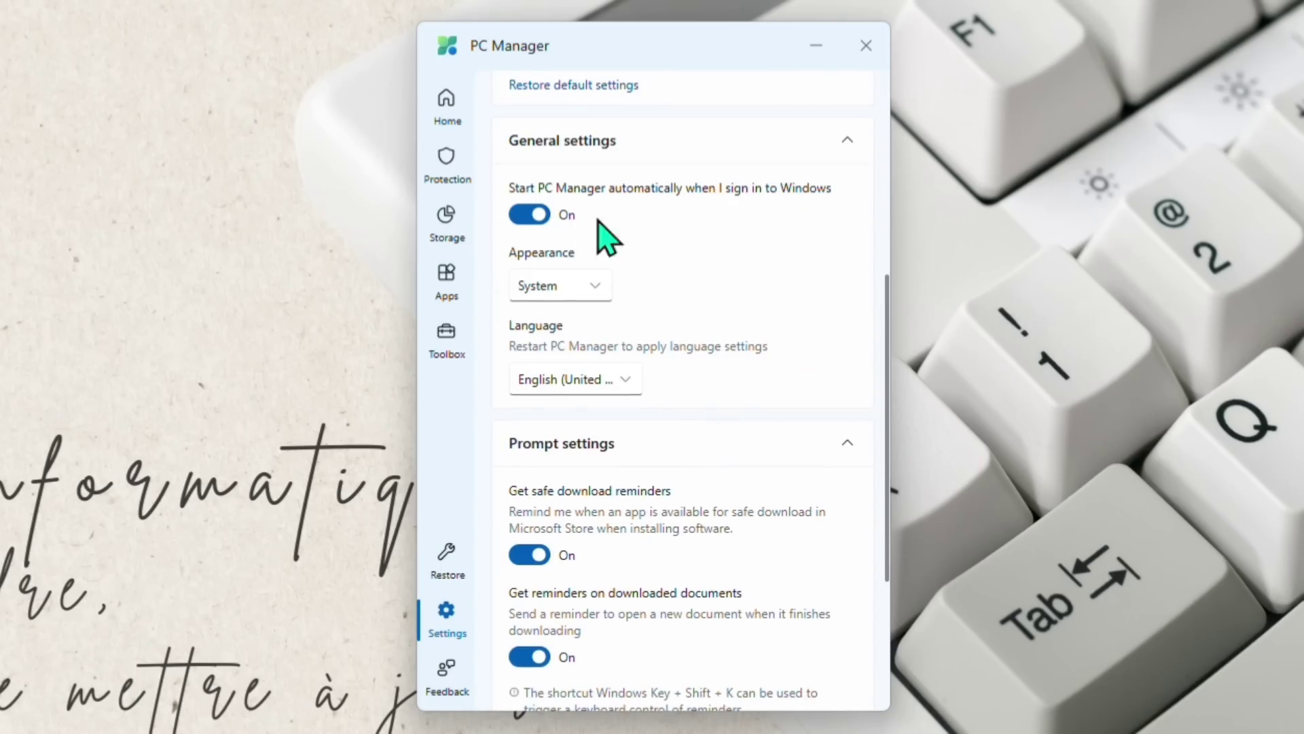
scroll(654, 428, down, 3)
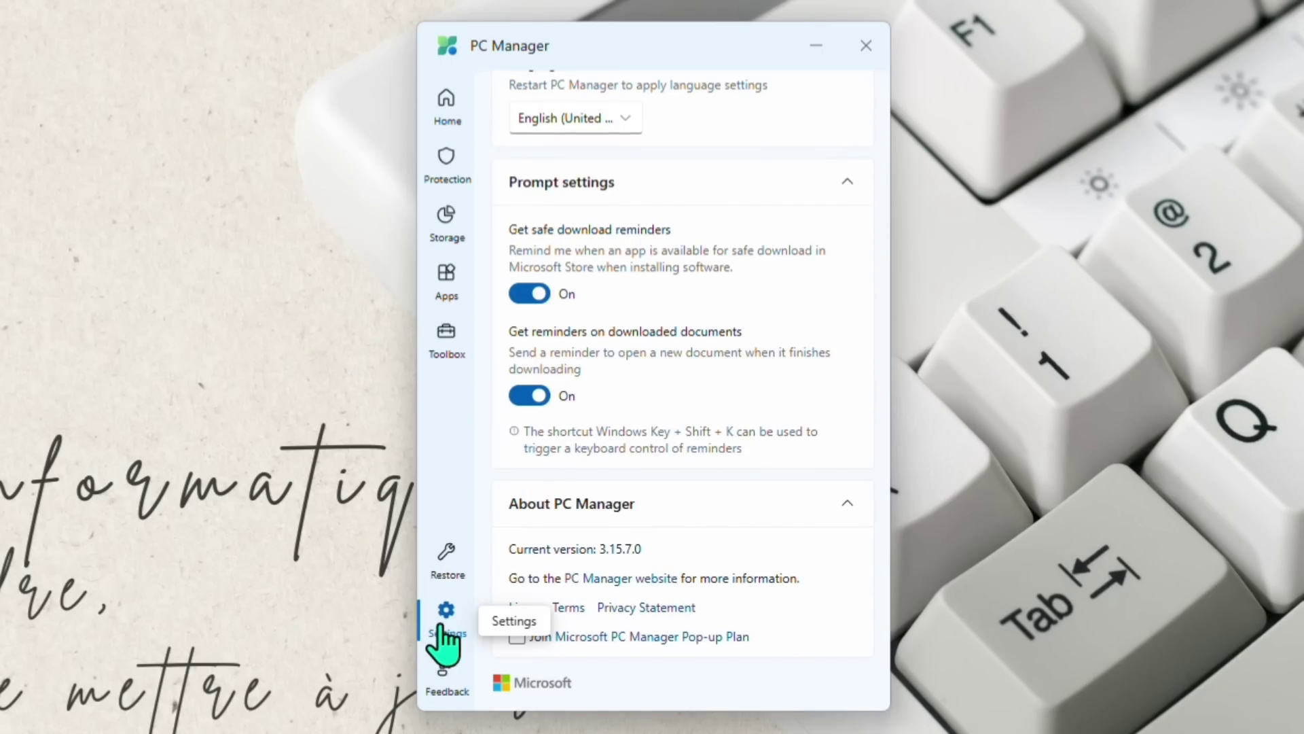
click(461, 176)
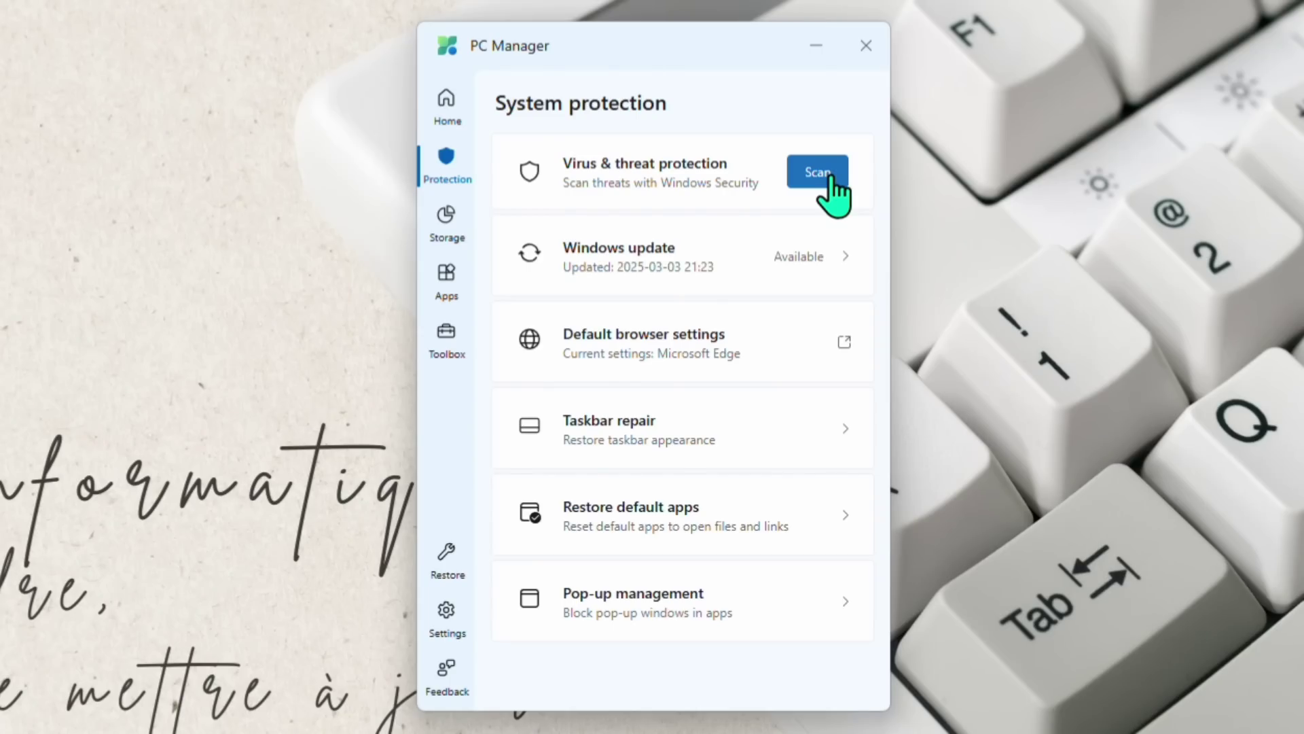
Run a virus and threat scan through Windows Security and close its window
click(829, 174)
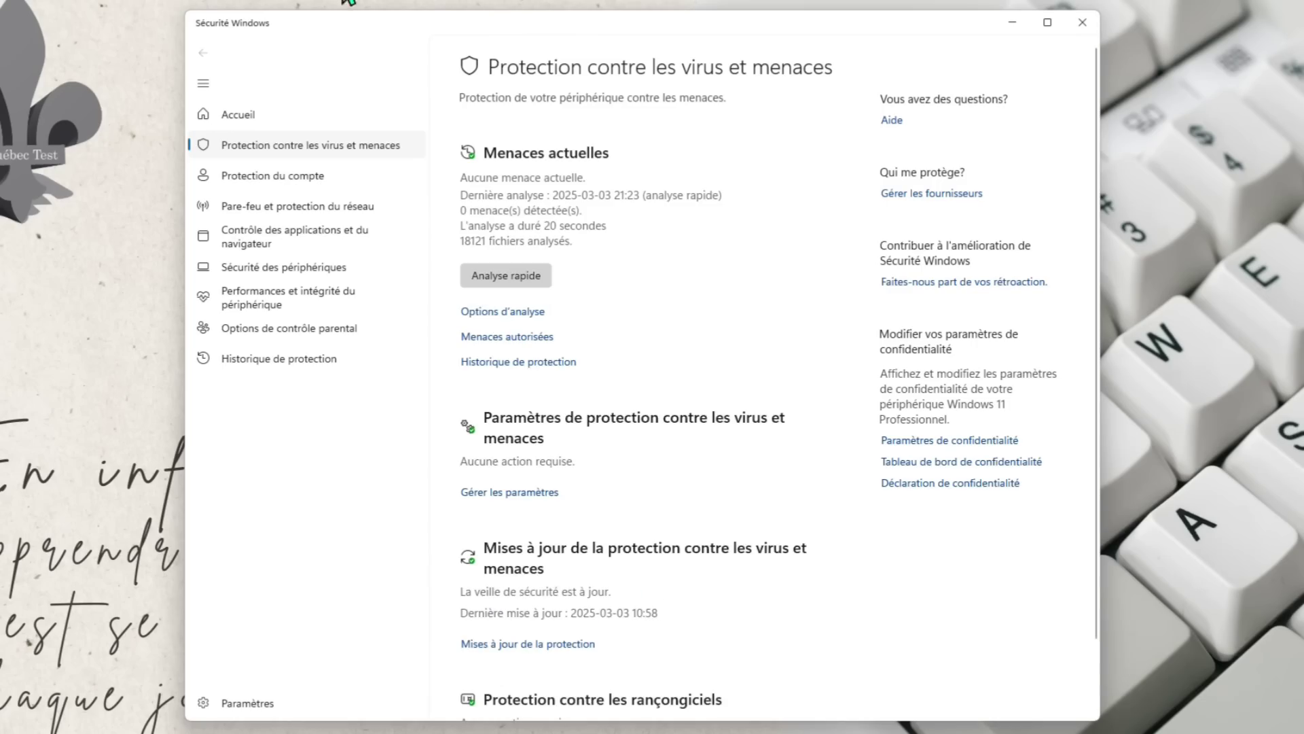
click(1087, 27)
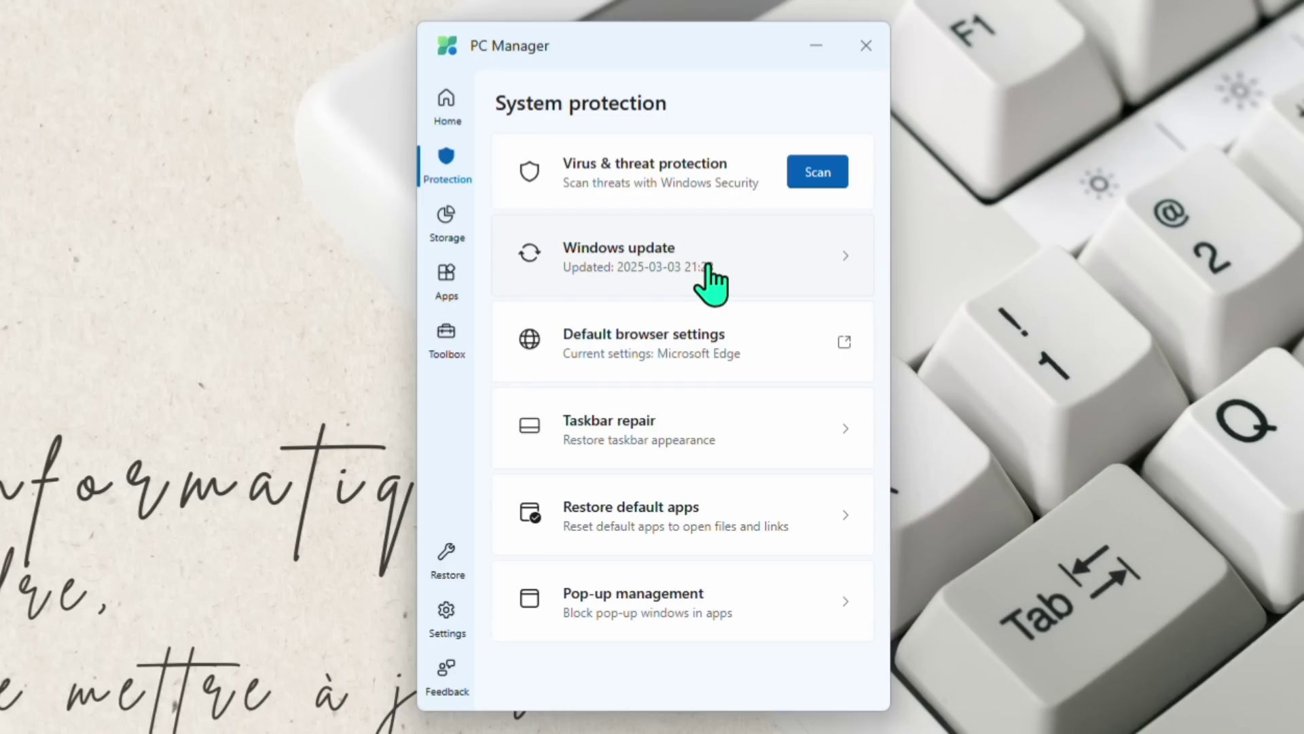
Check for Windows updates, install the first Western Digital Technologies driver update, and return to the system protection page
click(724, 271)
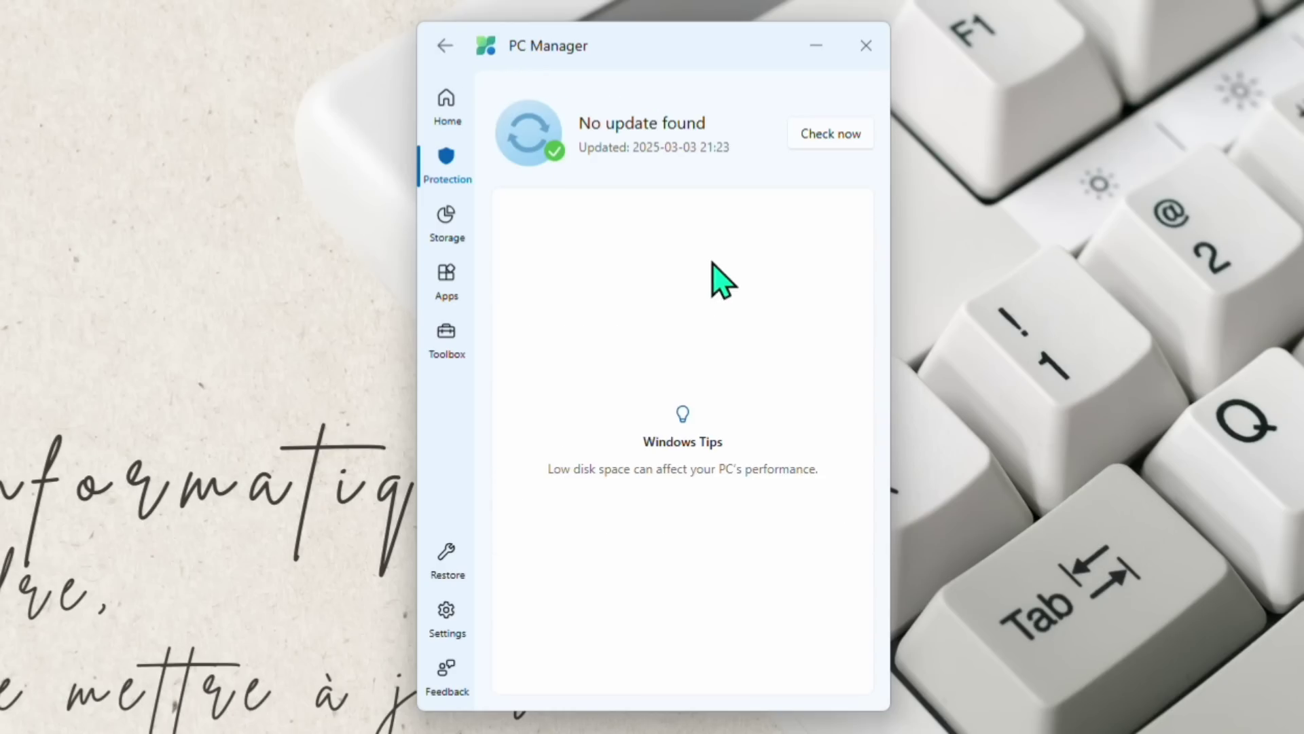
click(822, 145)
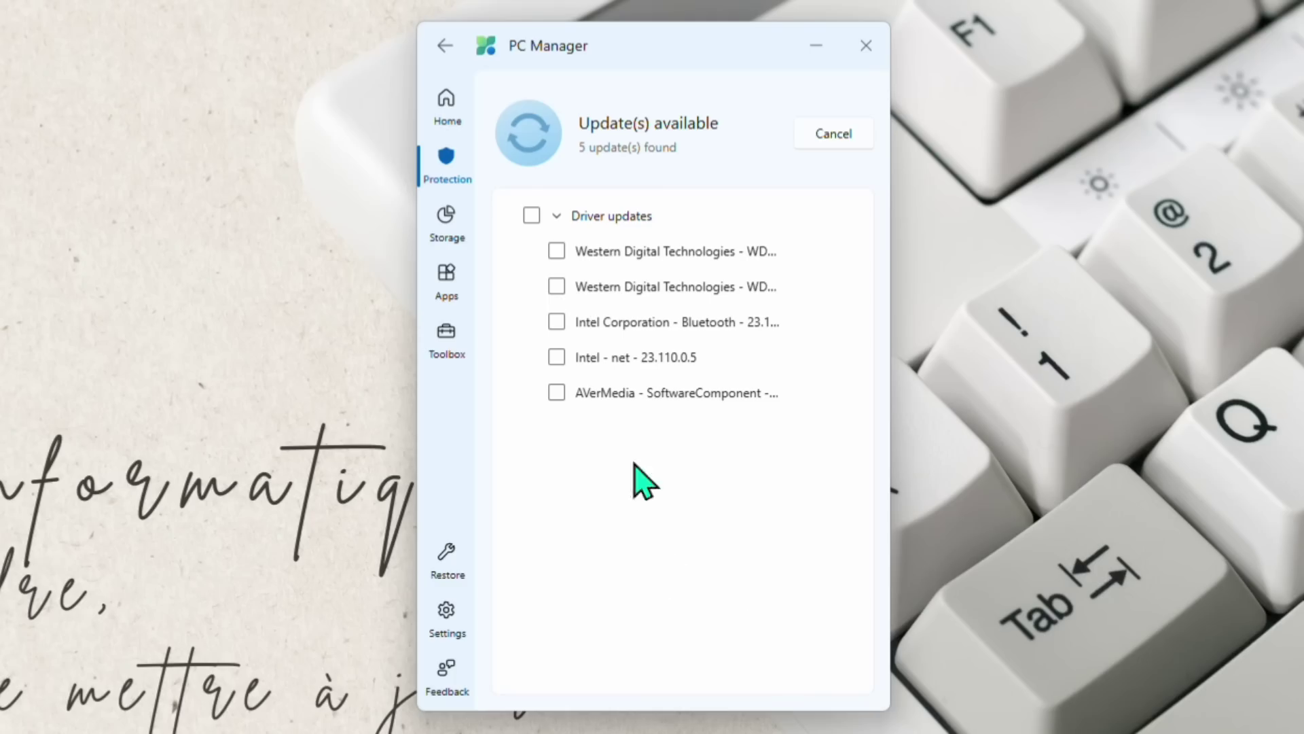
click(556, 251)
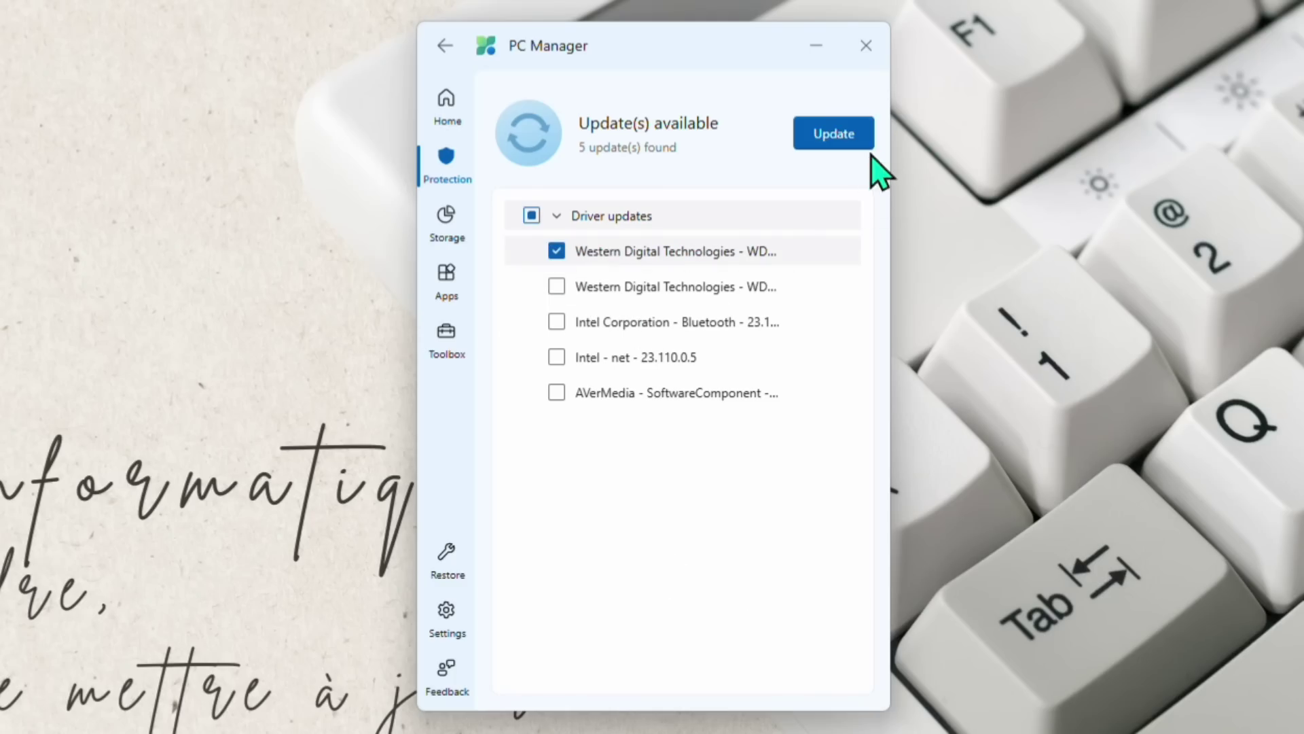
click(836, 136)
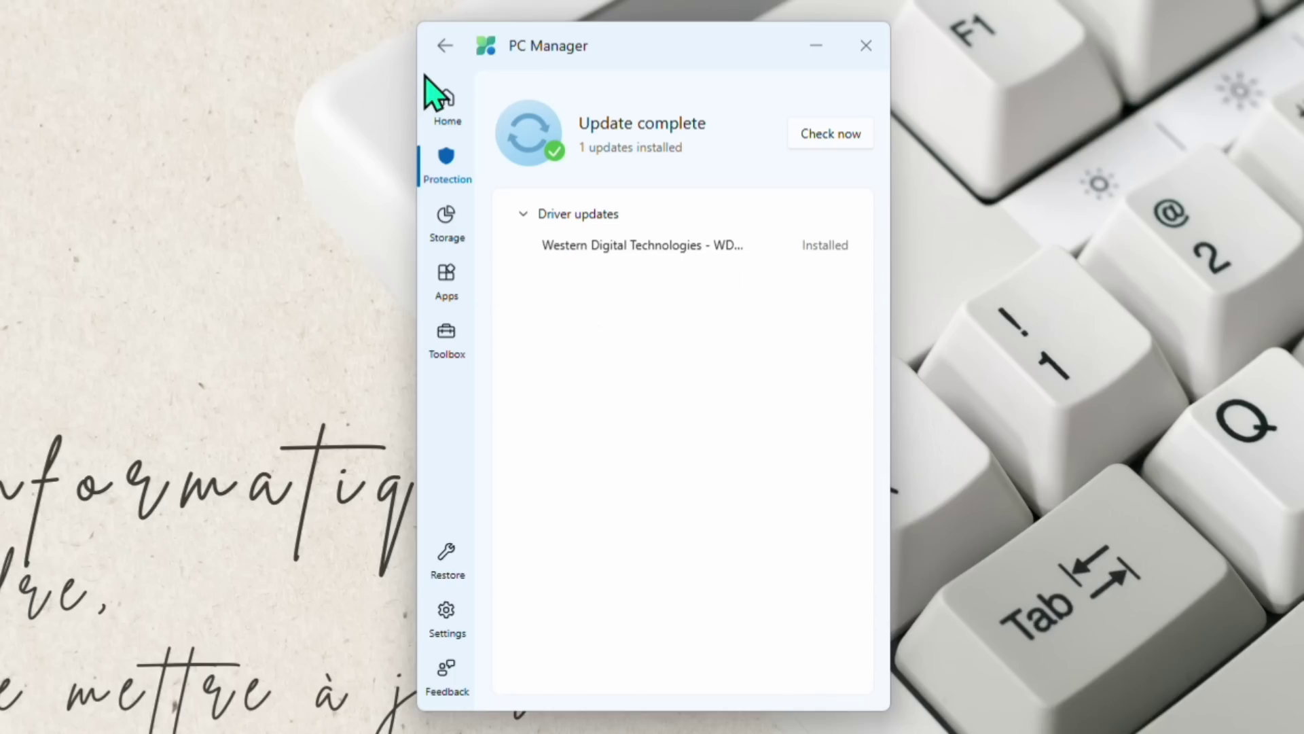
click(444, 46)
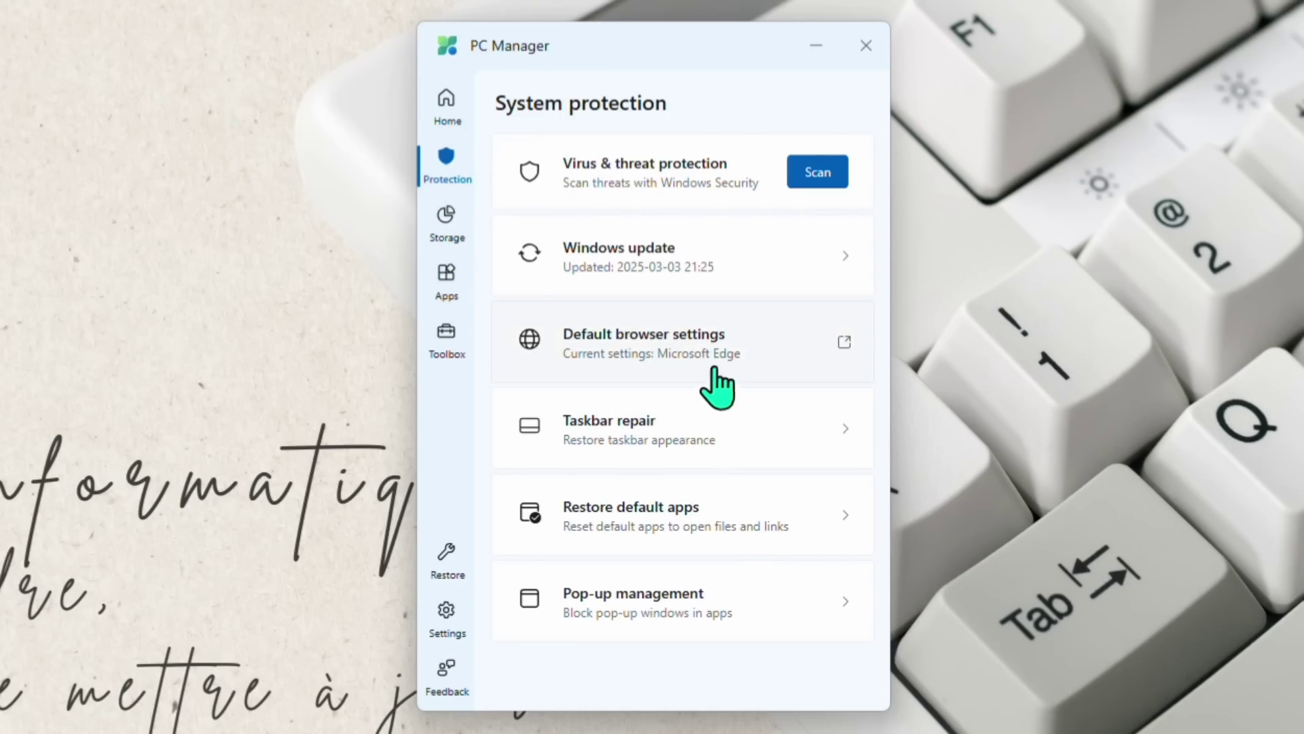
Review the default file types assigned to Bloc-notes in Windows Settings and the taskbar repair options in PC Manager
click(736, 355)
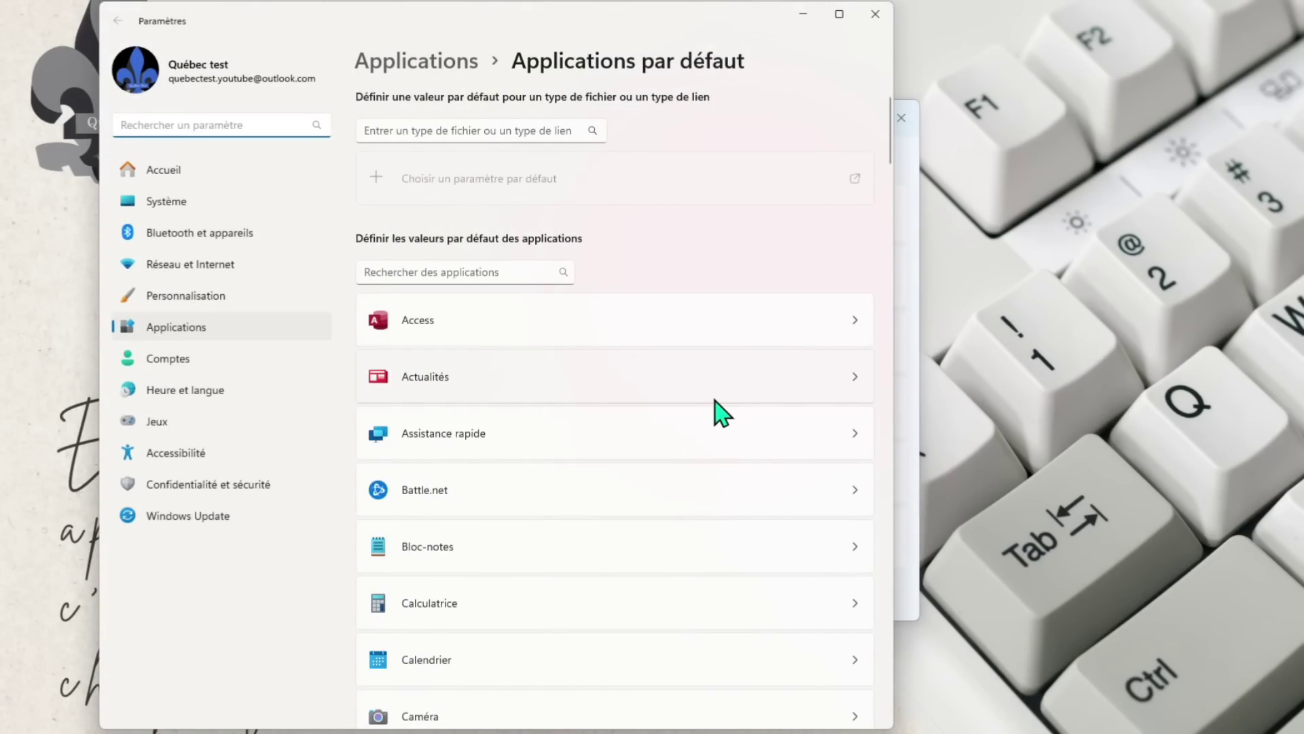
click(856, 559)
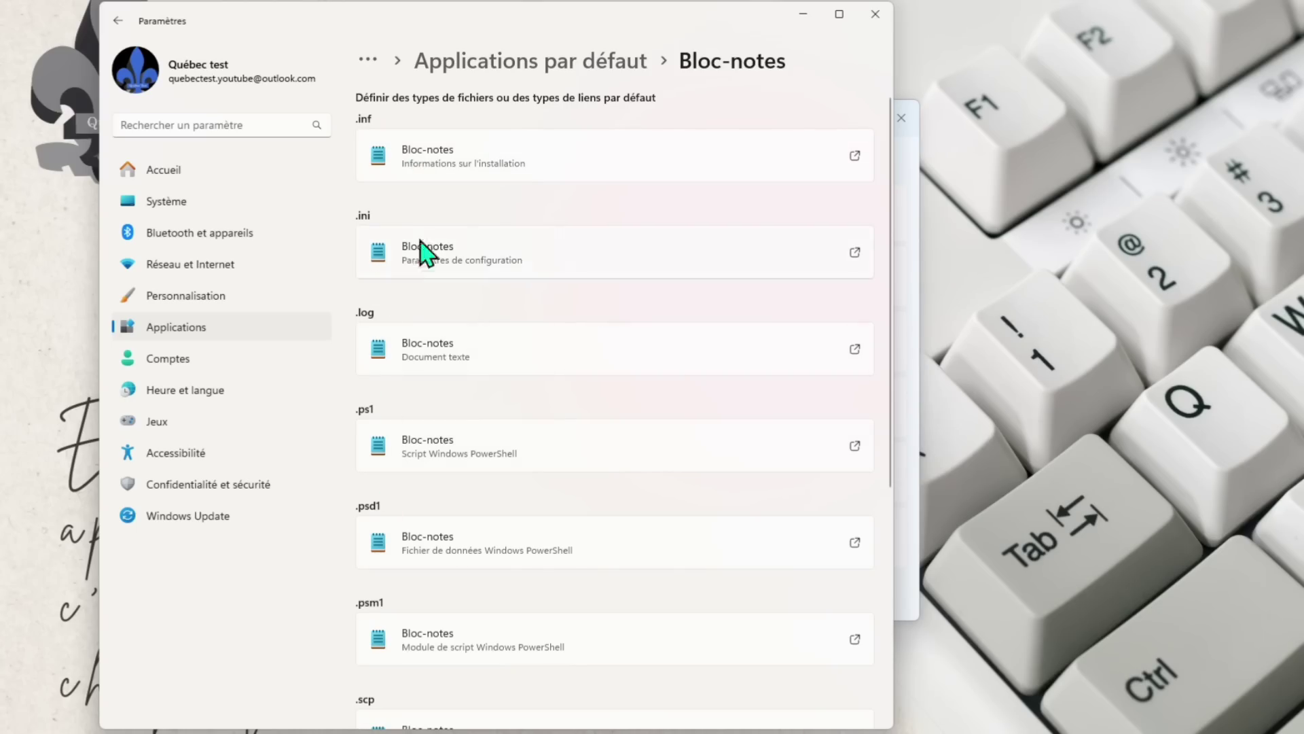
click(451, 170)
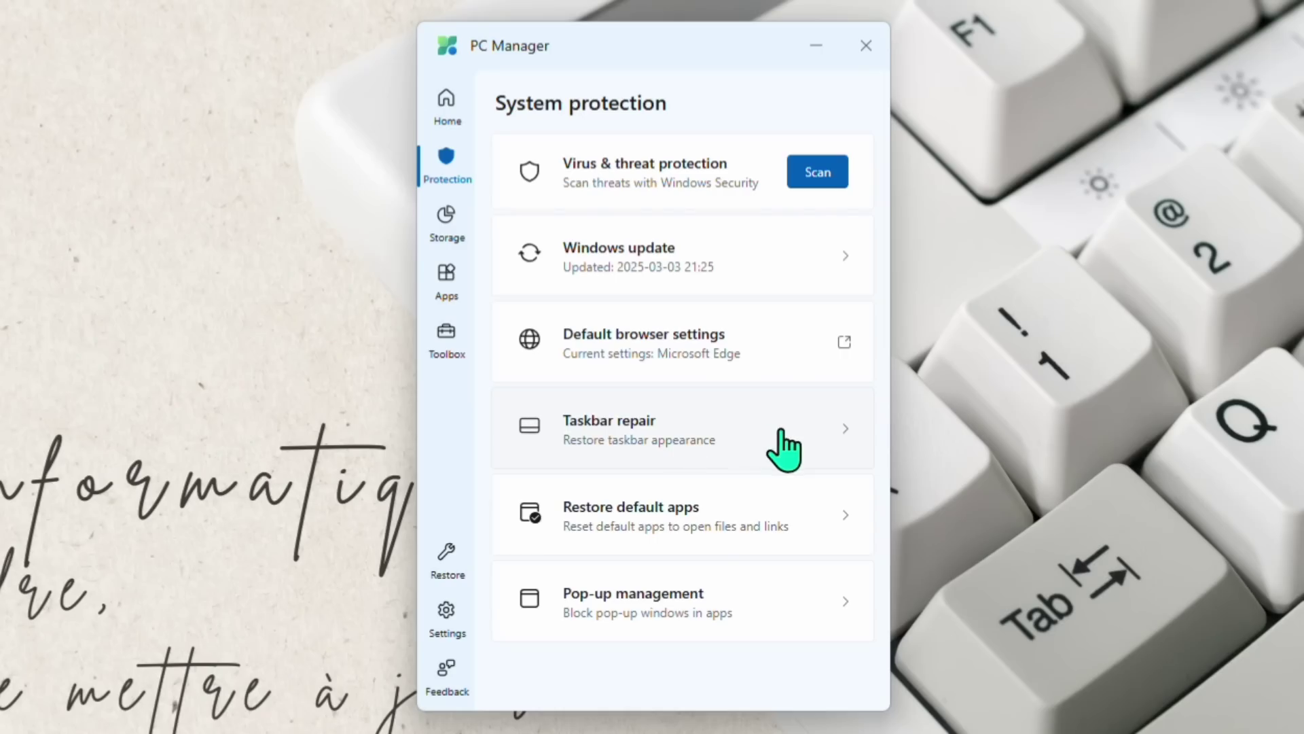
click(791, 448)
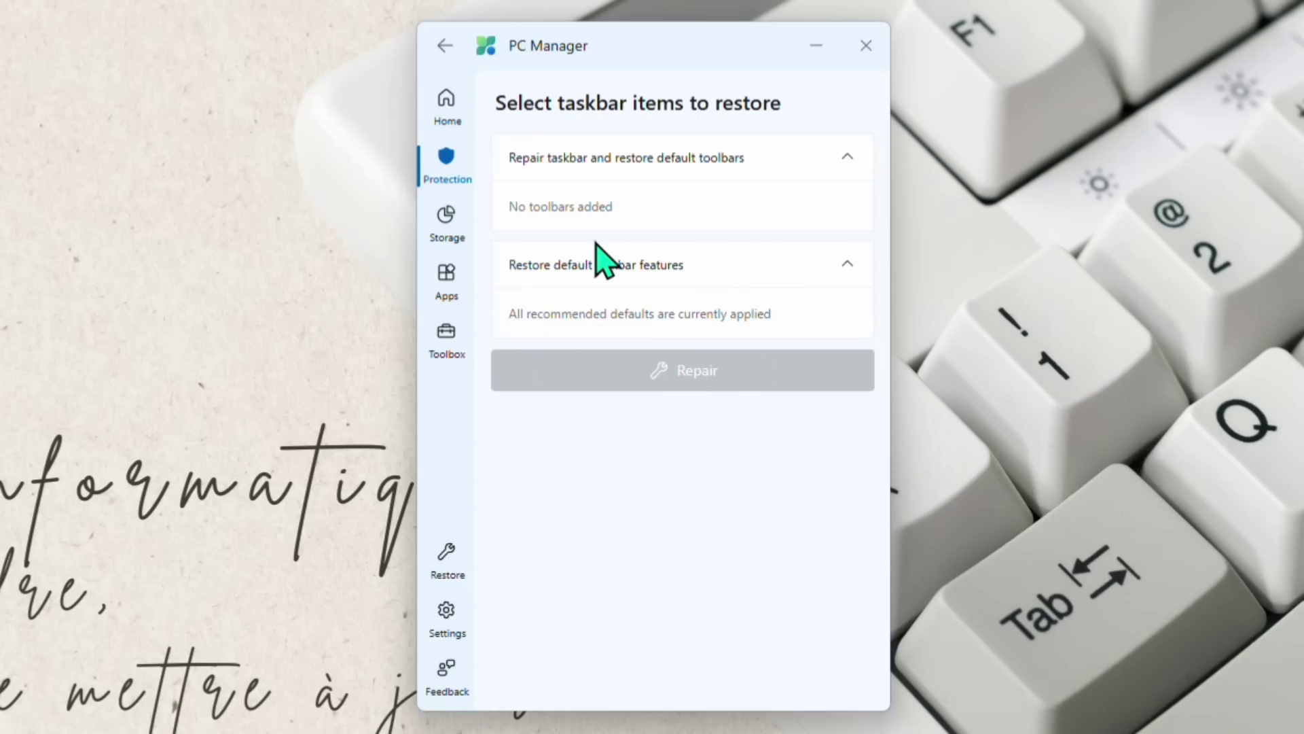
click(445, 46)
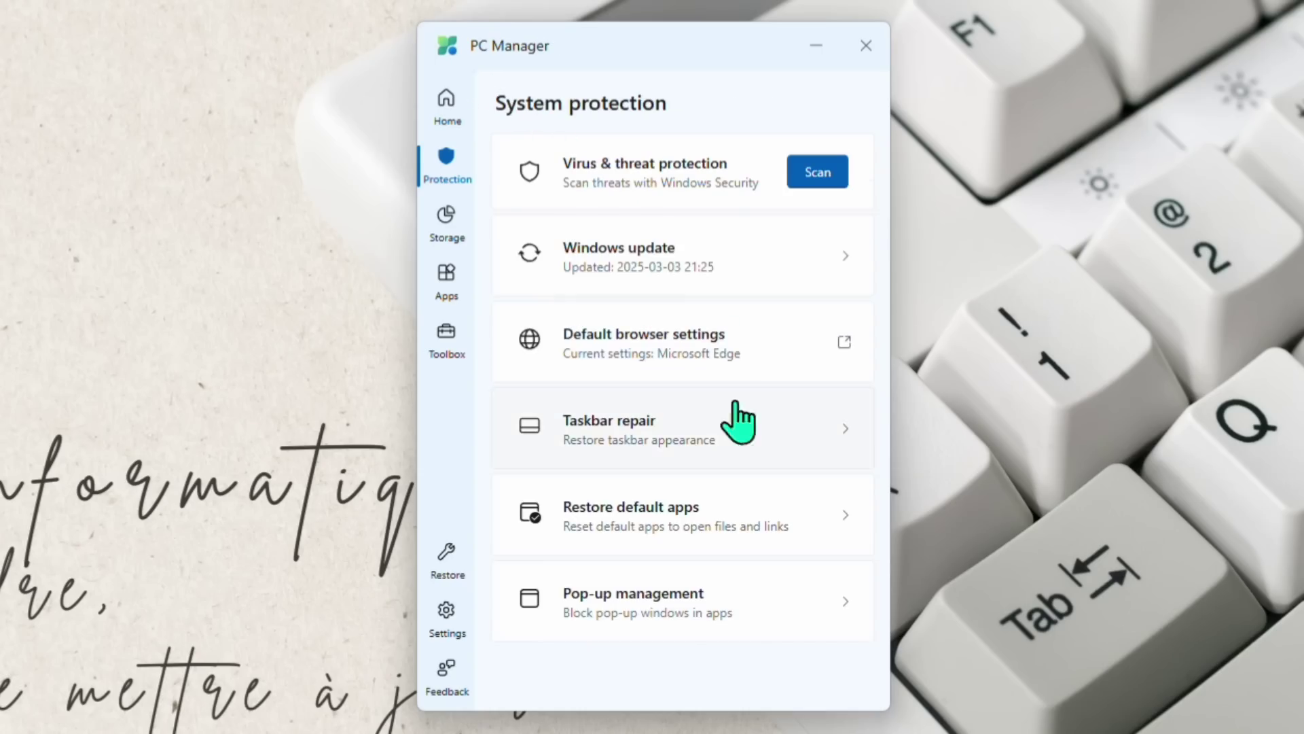
Permanently delete the largest file listed under Downloaded files in storage management
click(447, 235)
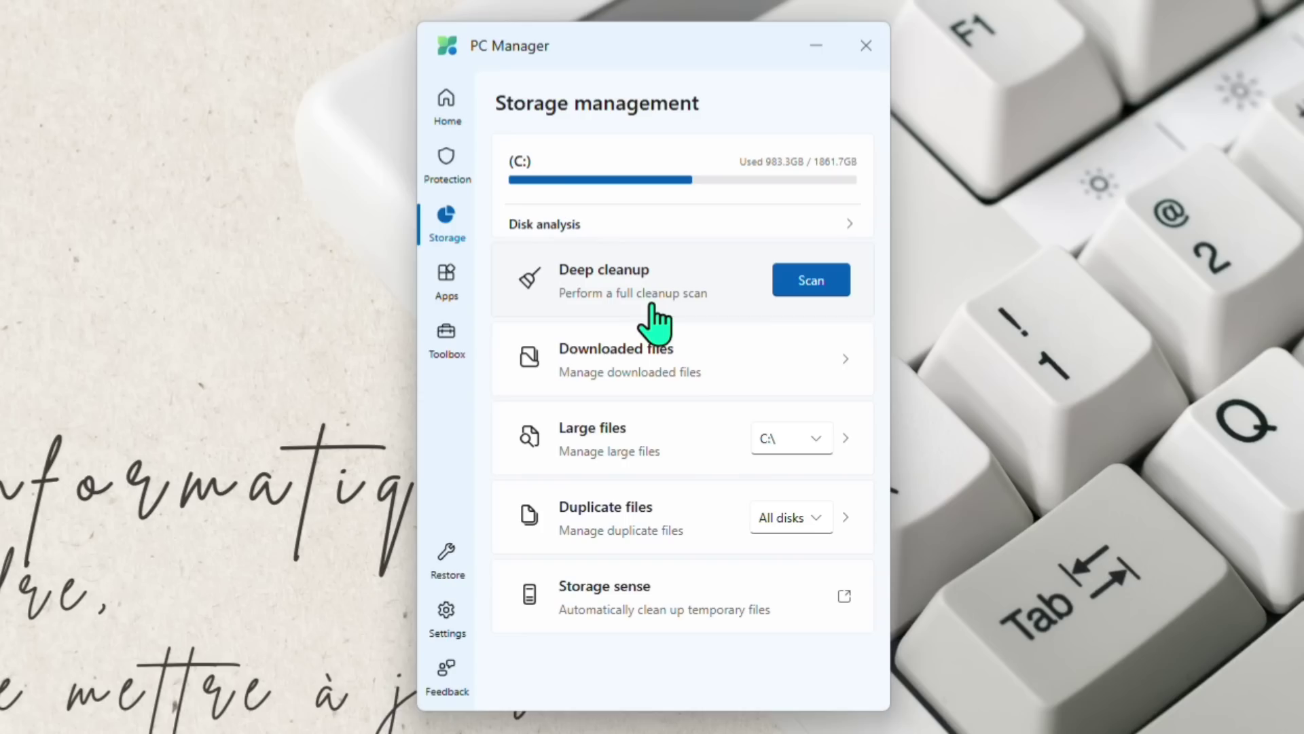
click(813, 360)
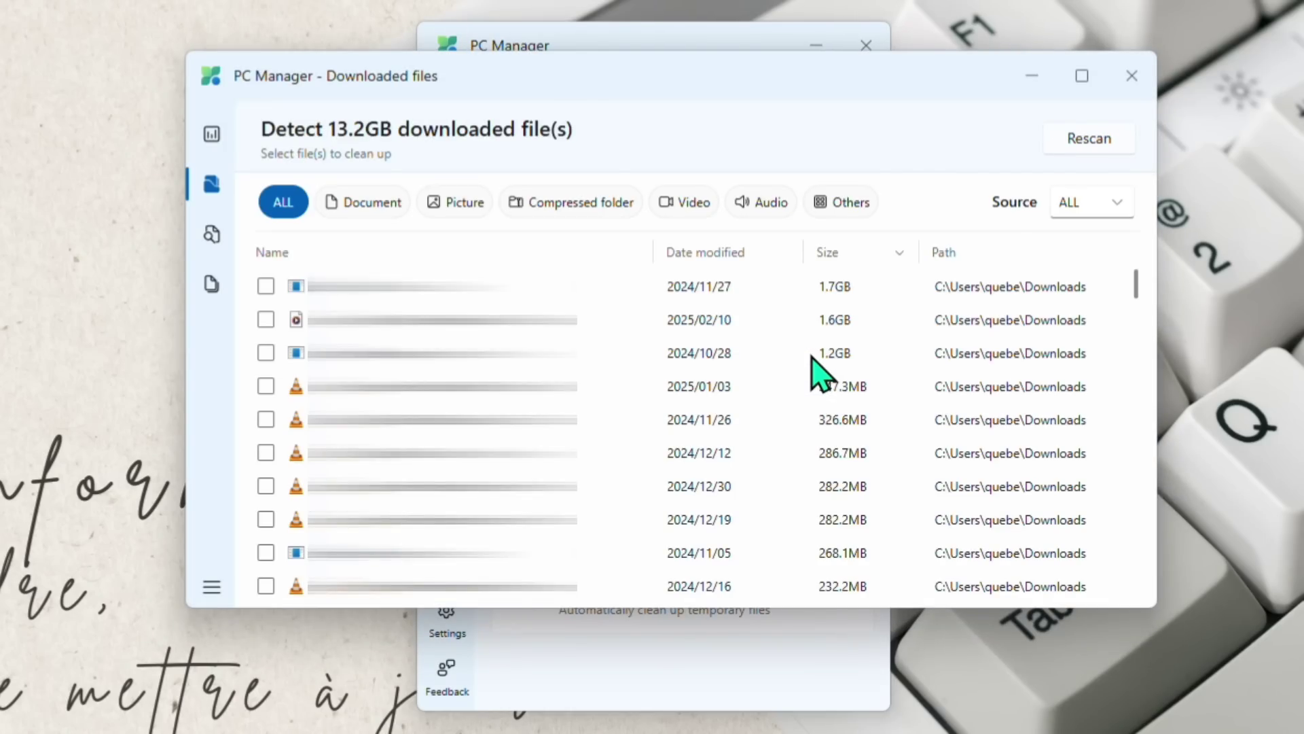
mouse_move(714, 289)
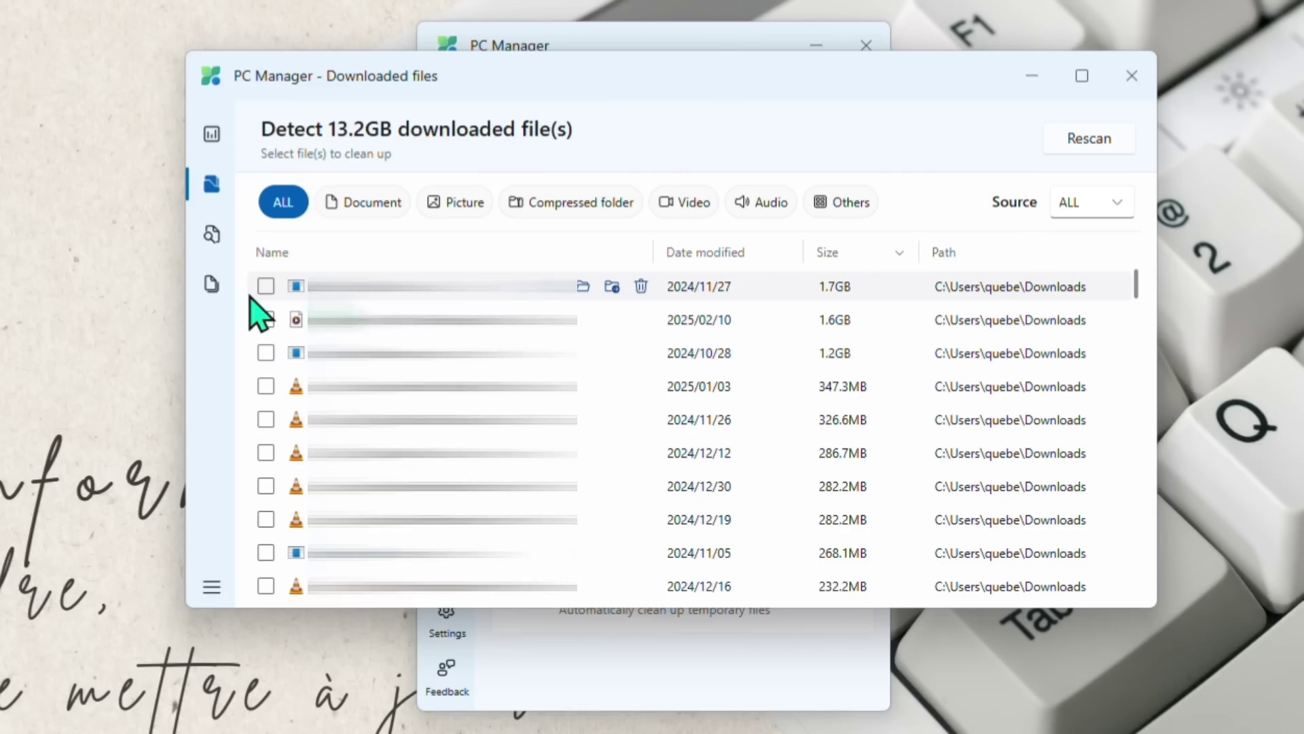
click(266, 286)
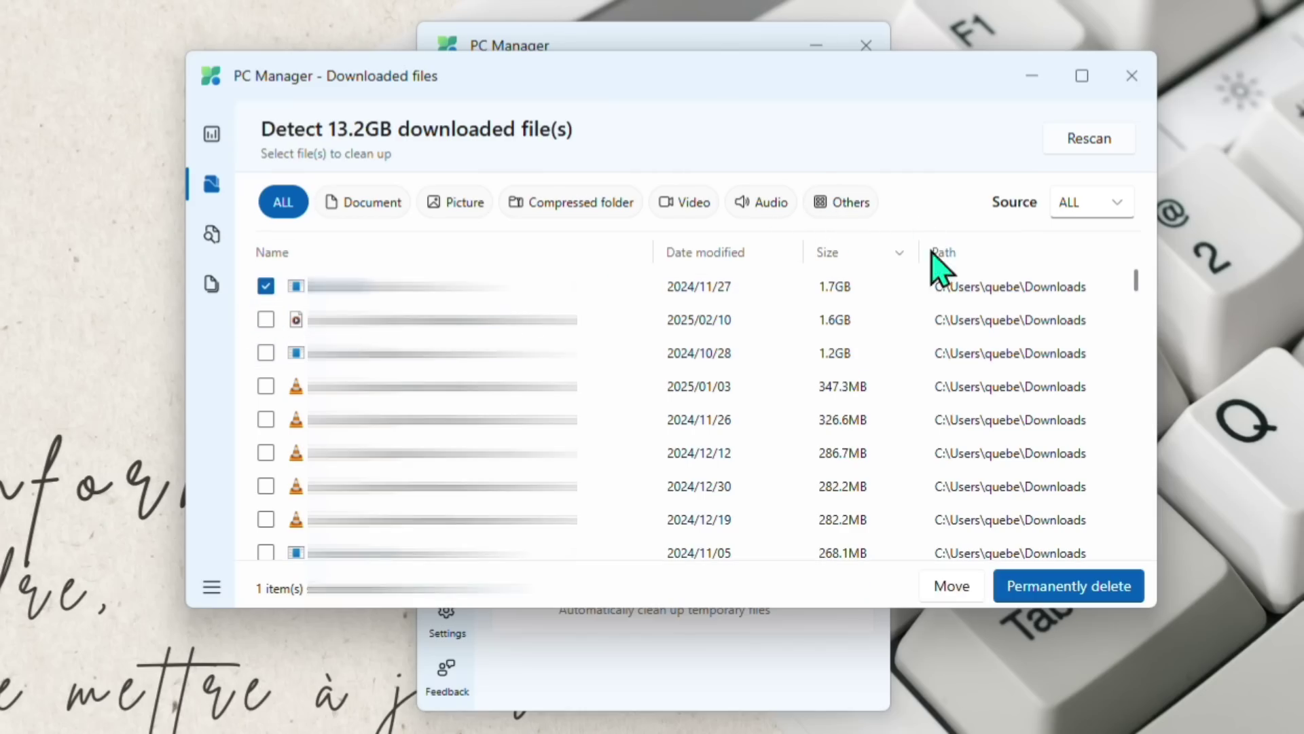
click(1064, 597)
click(543, 399)
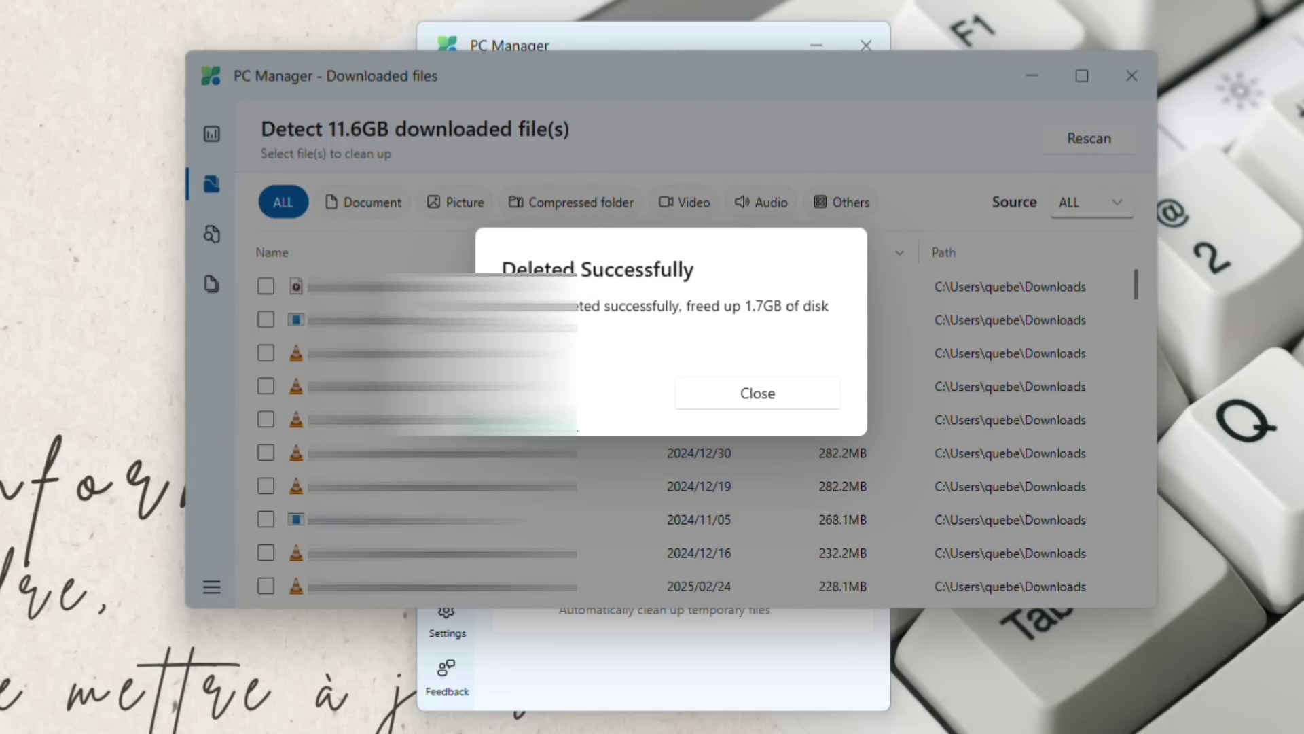
click(758, 393)
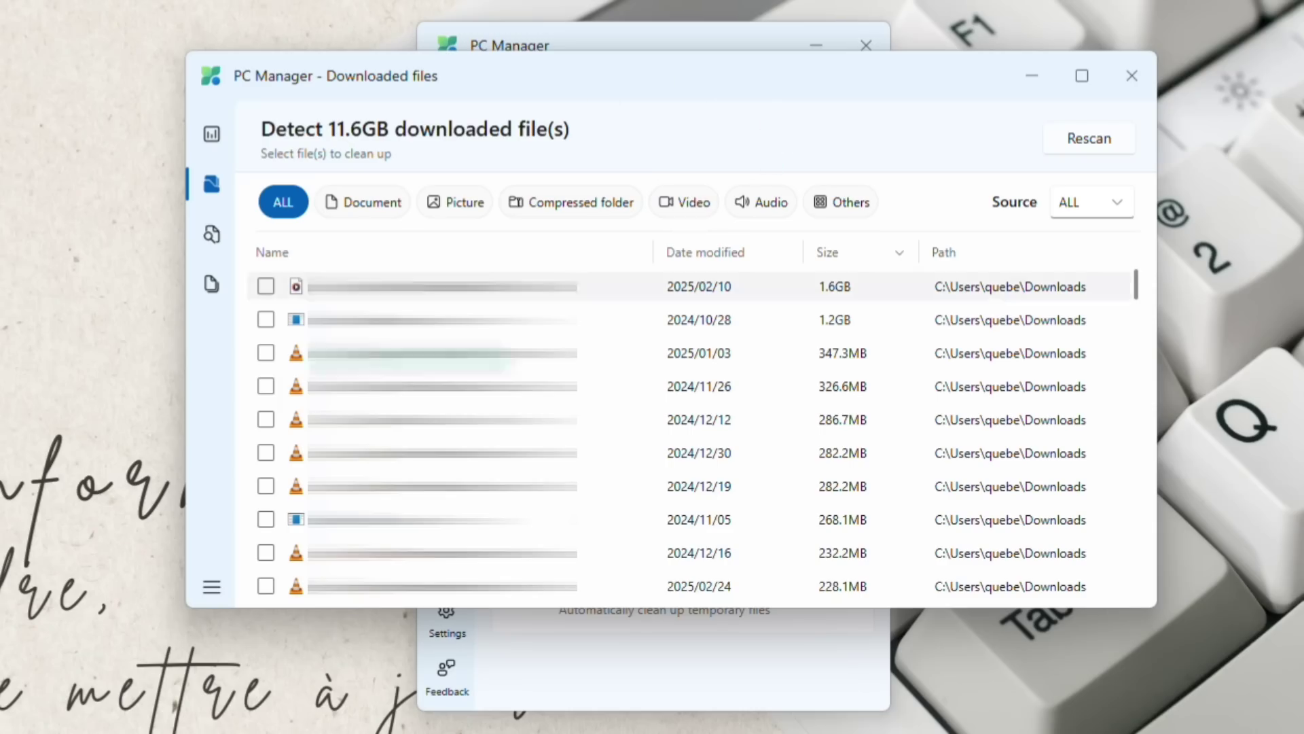
Review the large files on the C drive and the duplicate files on all disks, then close the file manager window
click(213, 259)
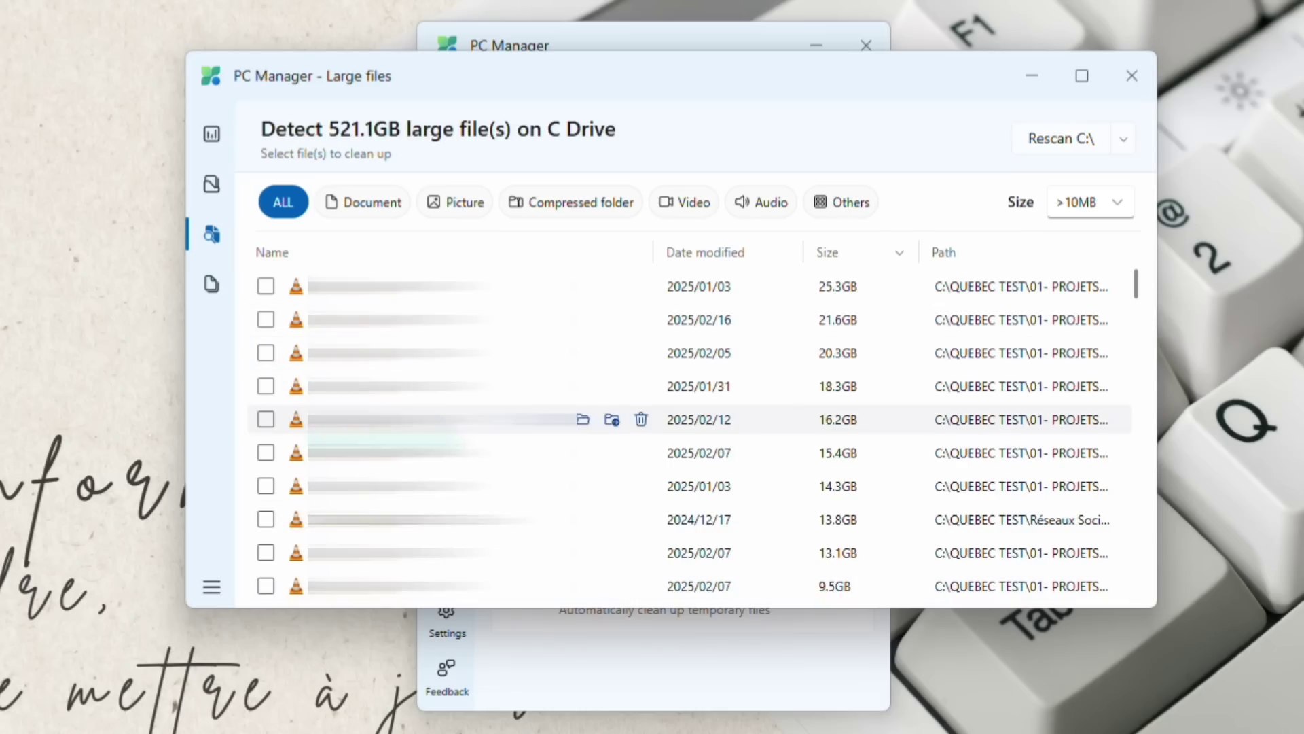
click(266, 319)
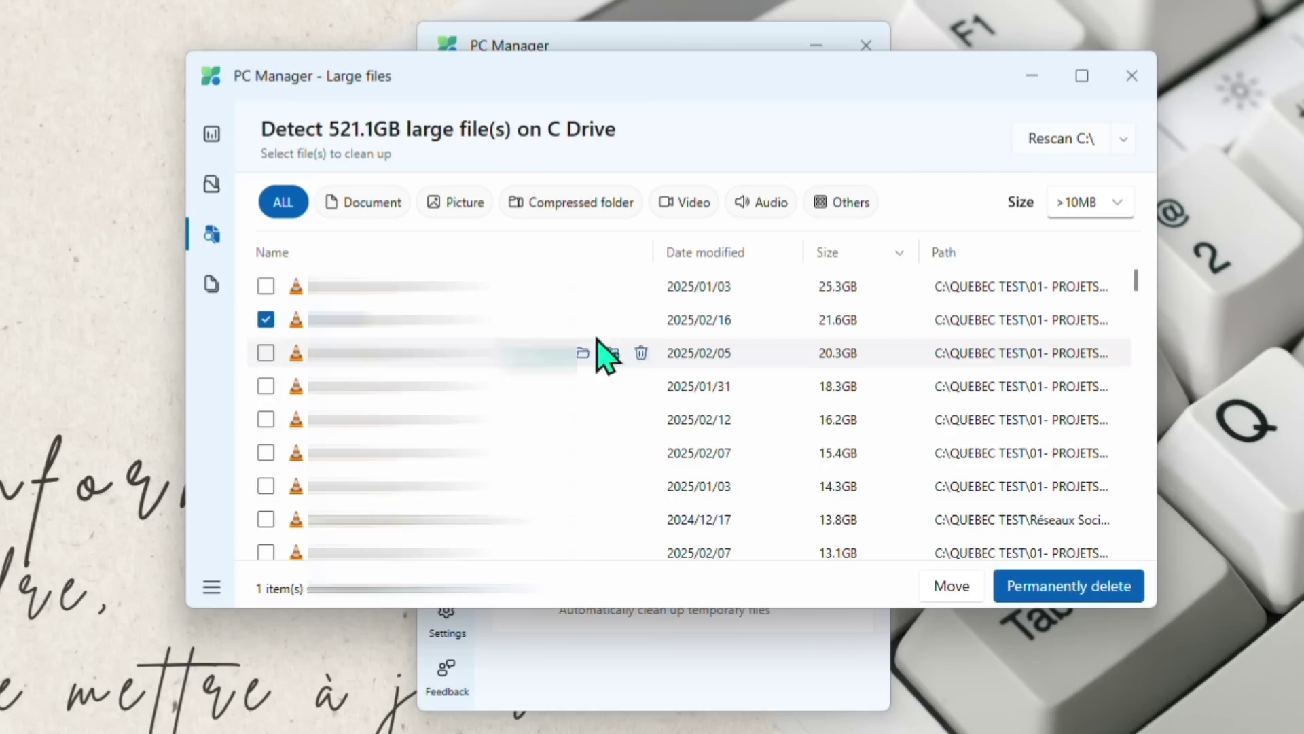
click(212, 284)
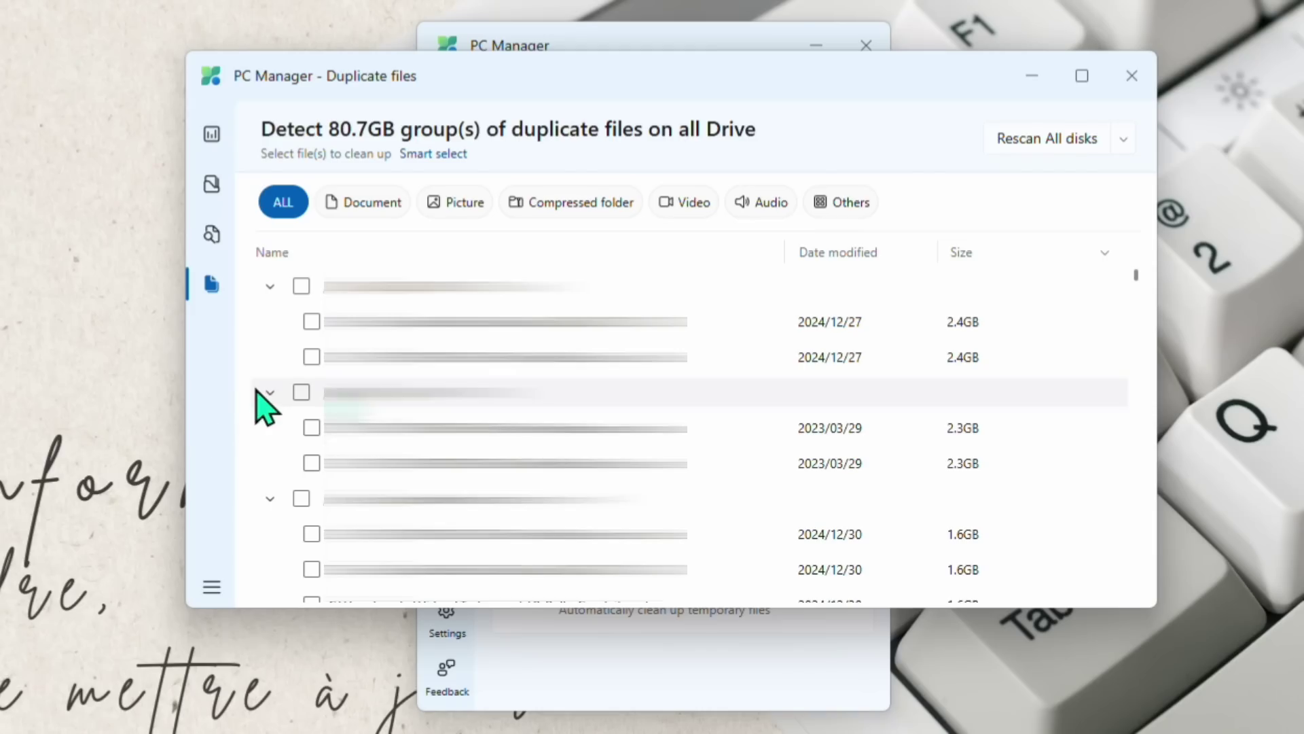
click(211, 587)
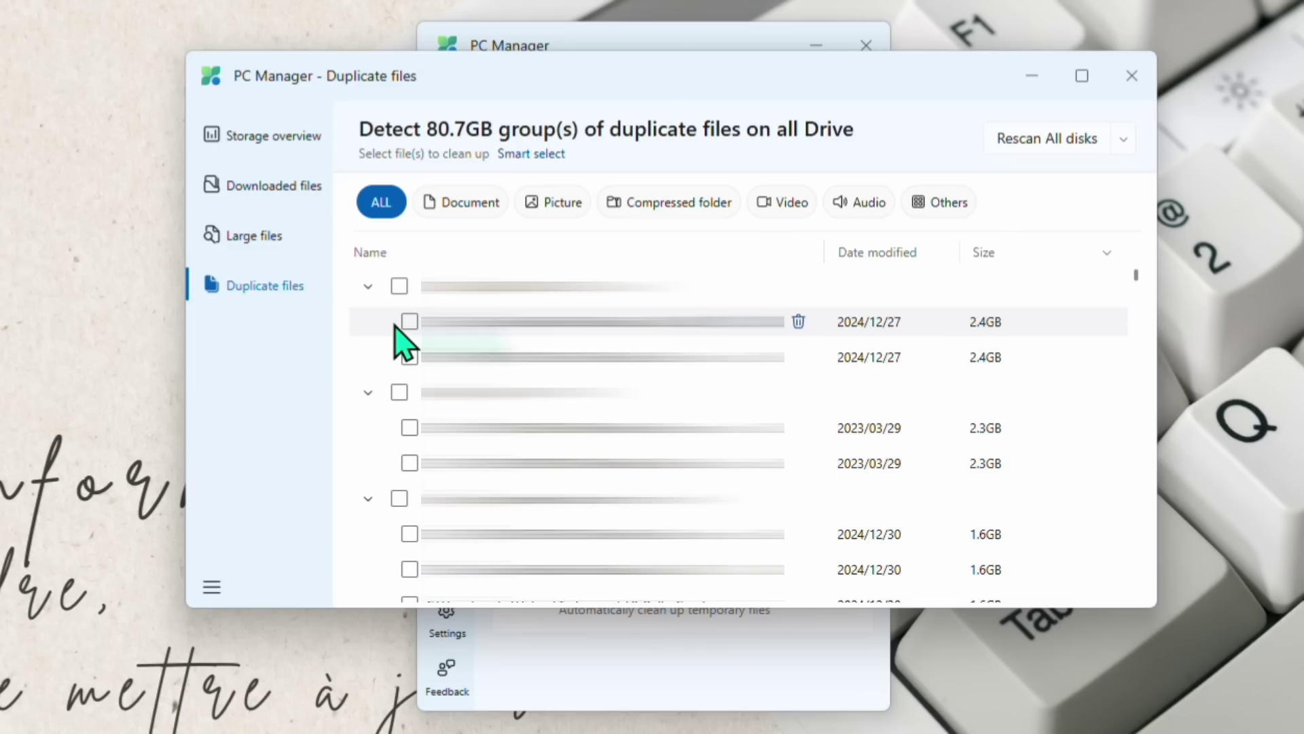
key(alt+F4)
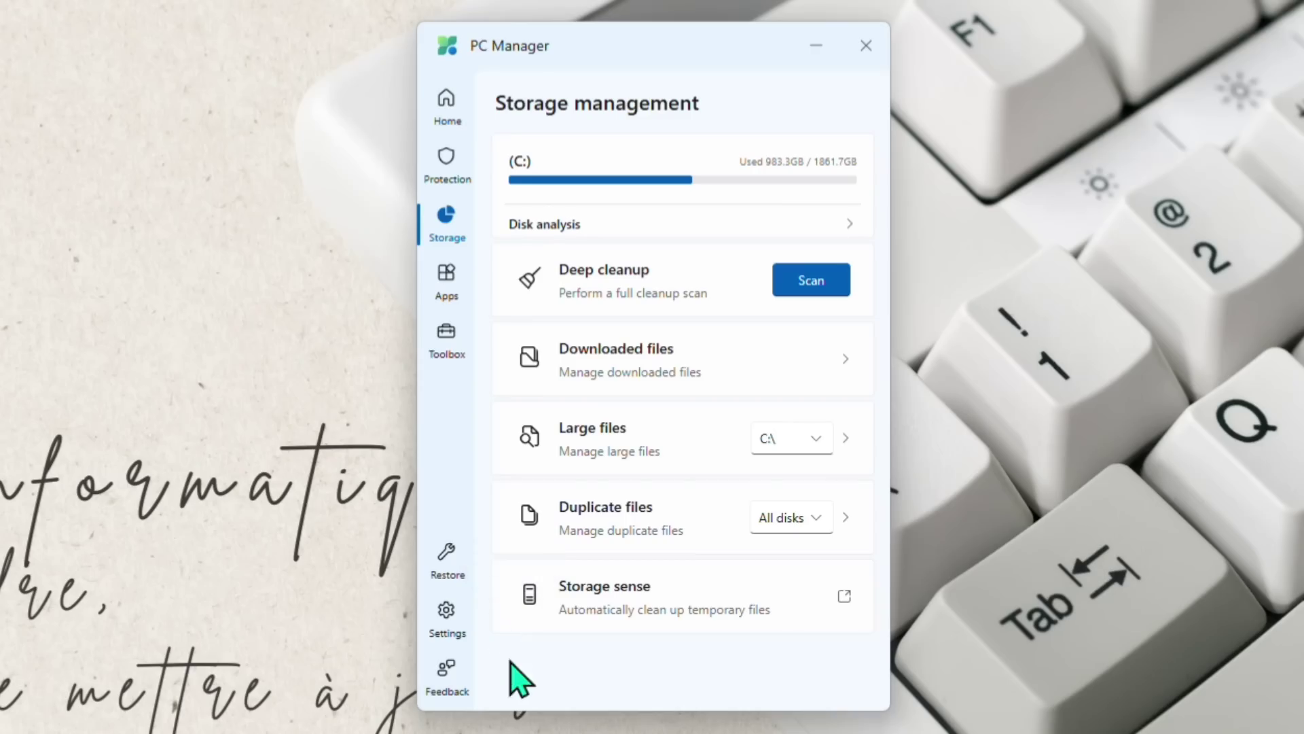
Examine the installed apps offered for deep uninstall in app management
click(445, 279)
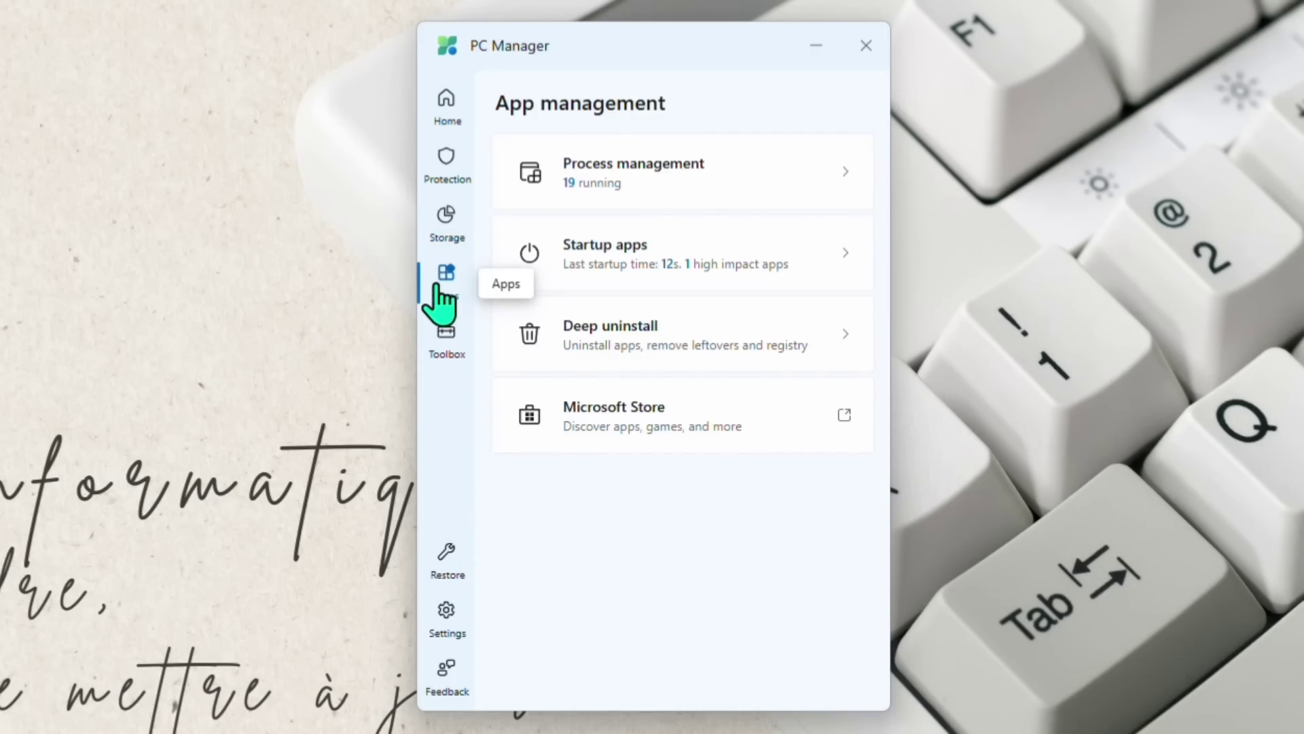
click(718, 349)
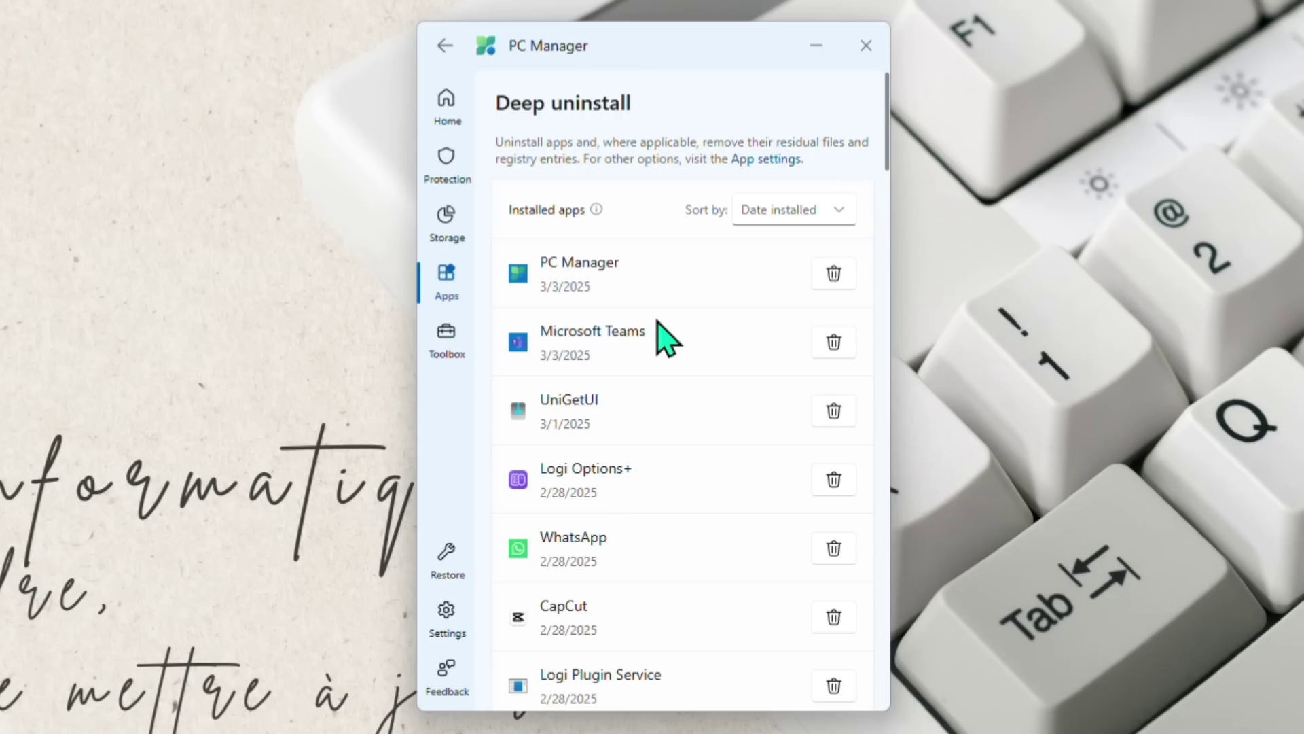
Try the toolbox's currency converter, image search, Bing translator and Edge Quick Links, closing each one after viewing it
click(449, 352)
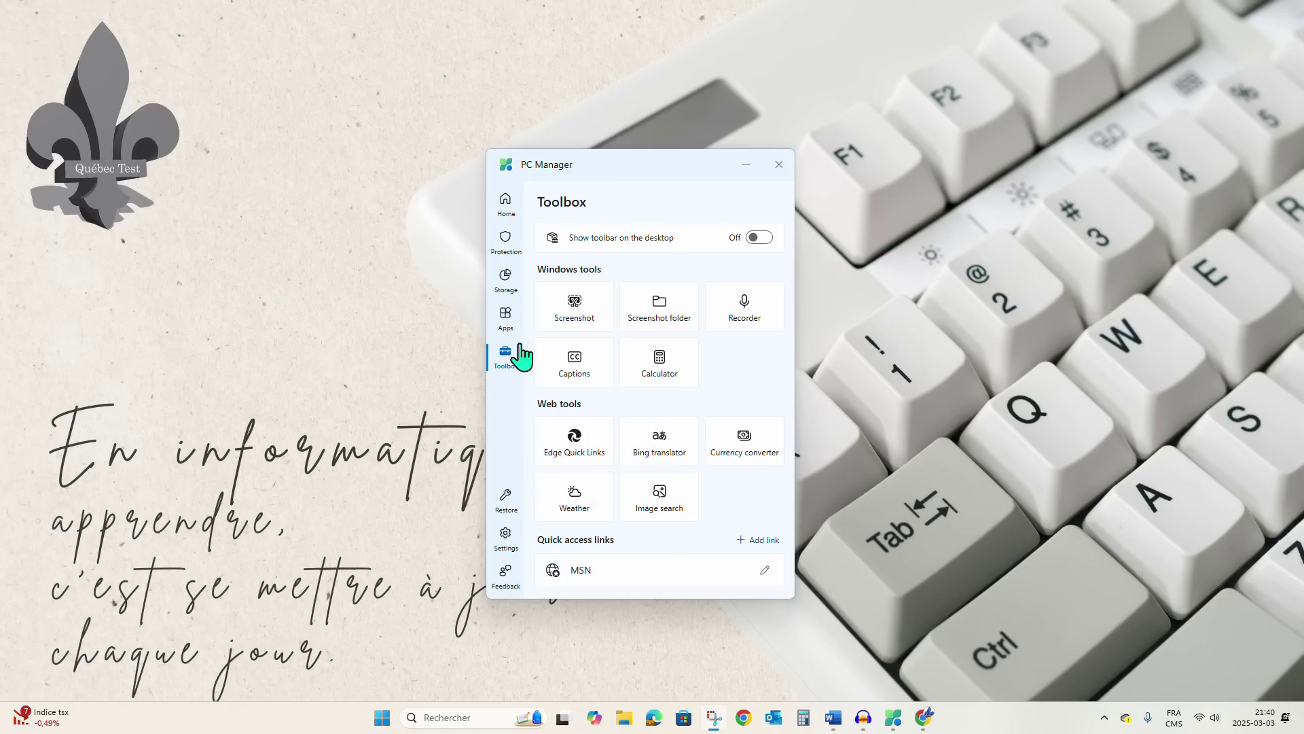
click(740, 450)
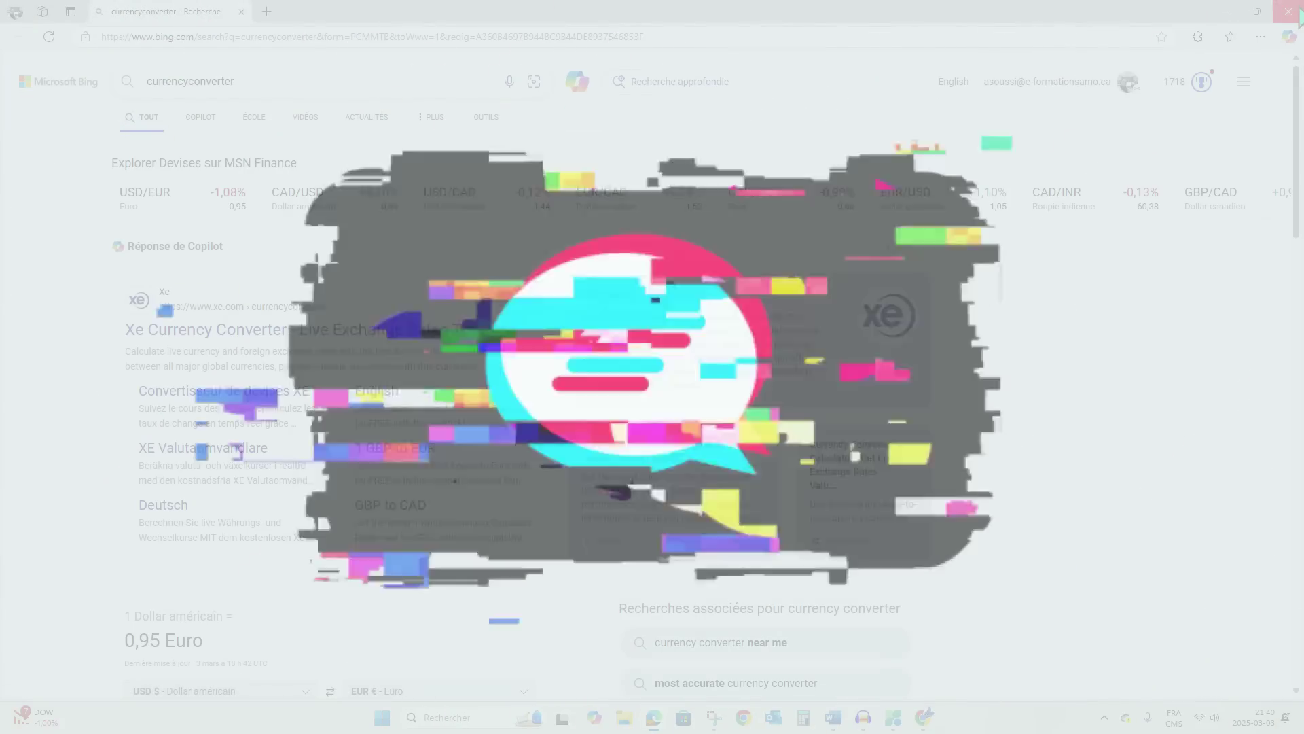
click(1297, 13)
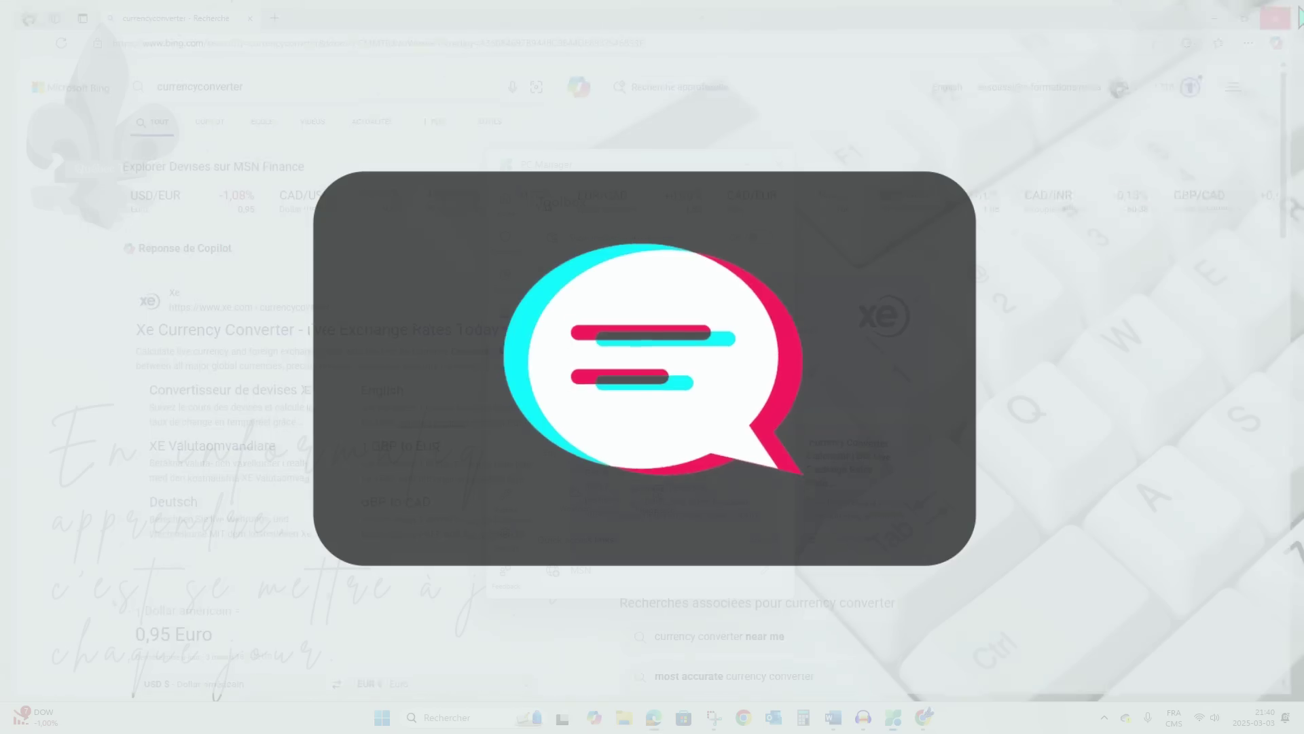
click(663, 509)
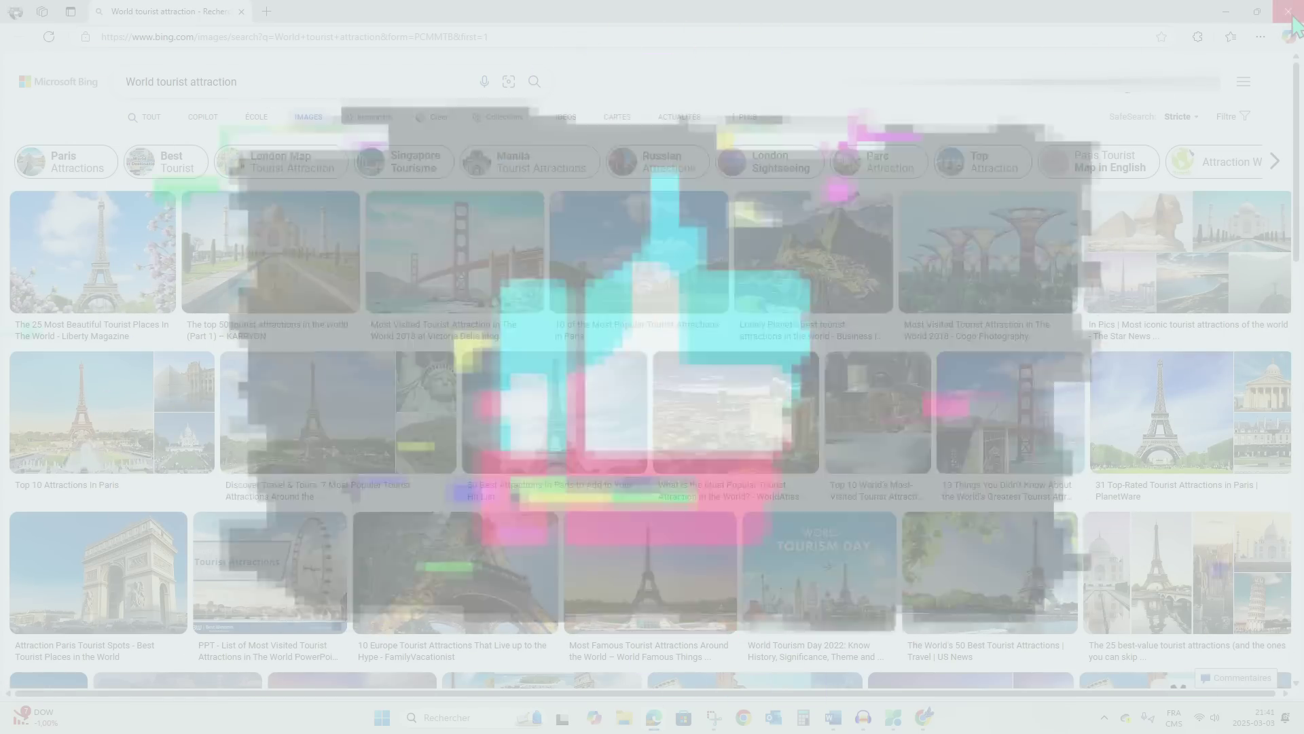
click(1289, 11)
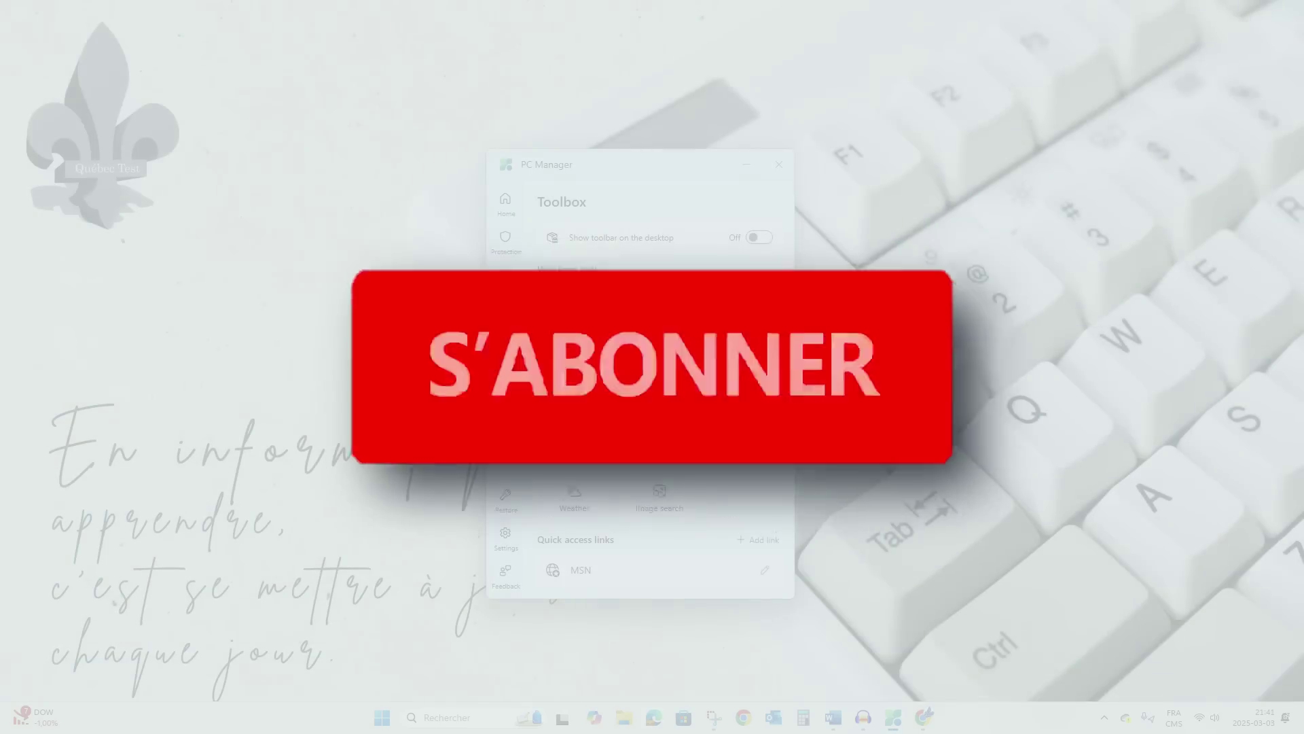
click(651, 463)
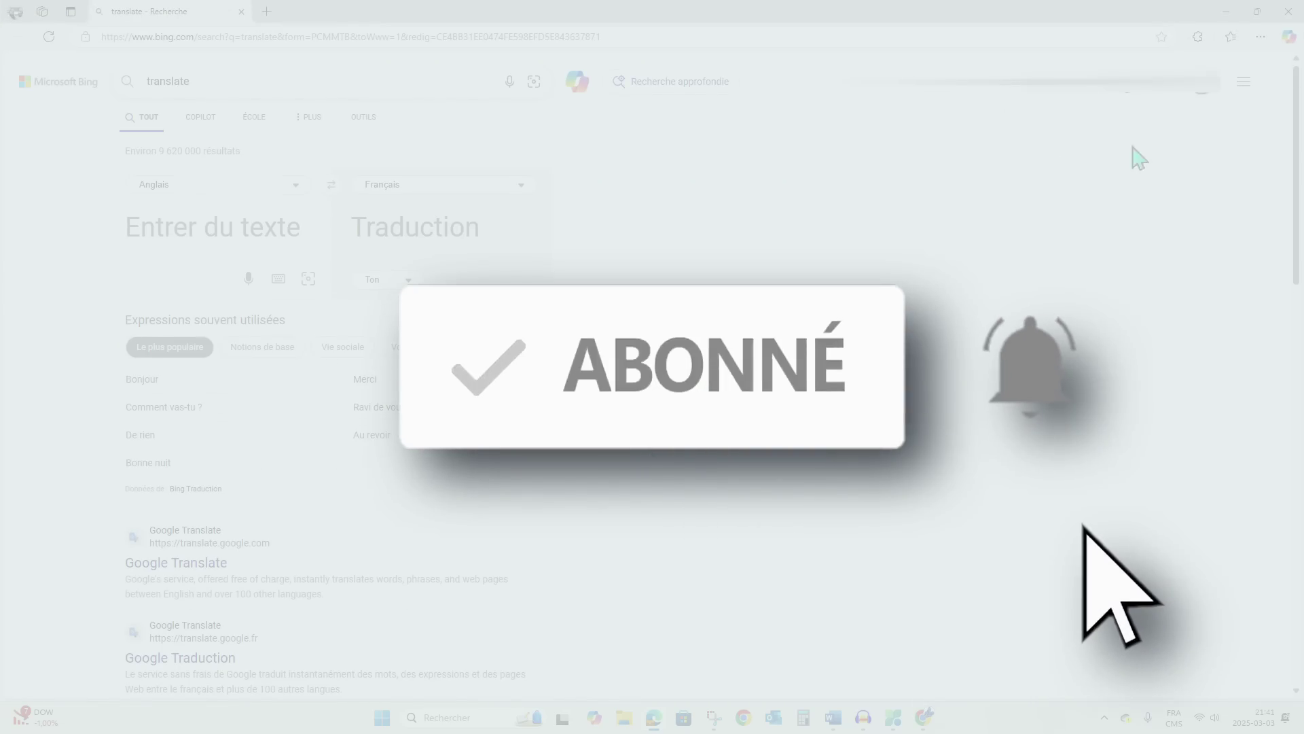
click(1289, 12)
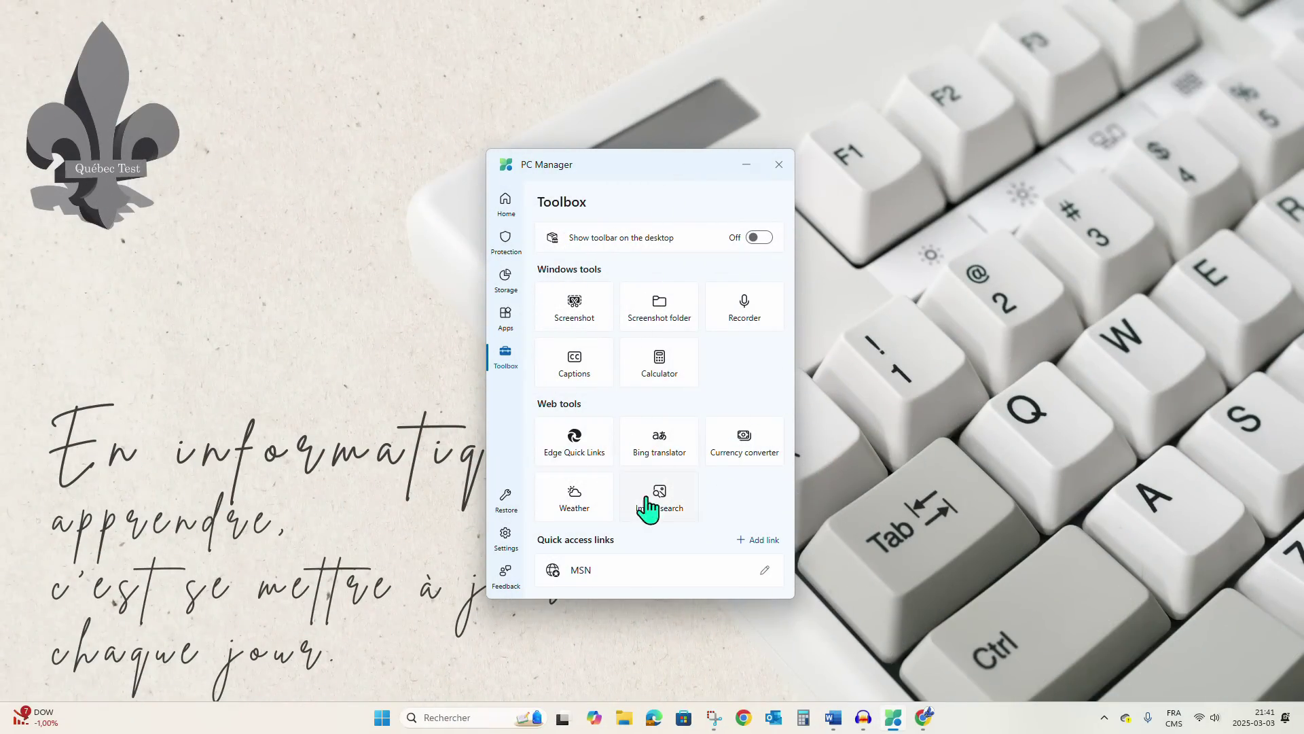
click(592, 452)
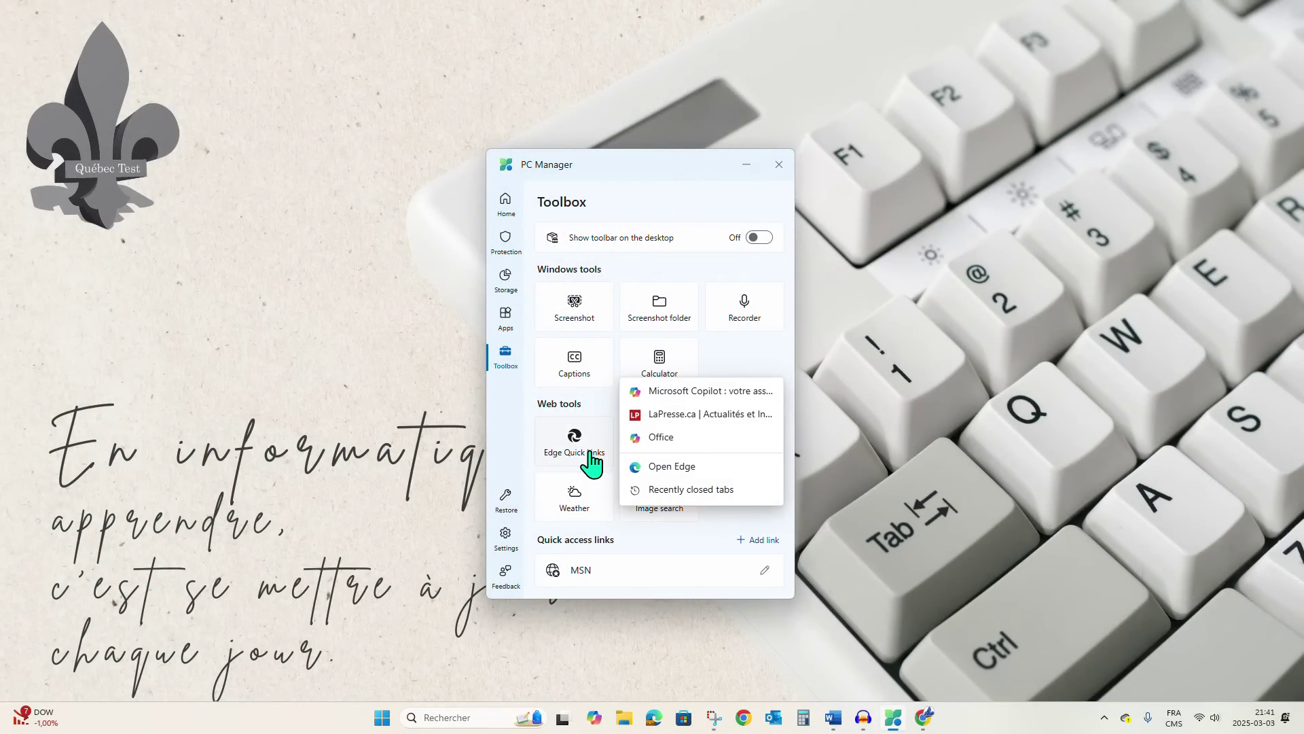
click(709, 544)
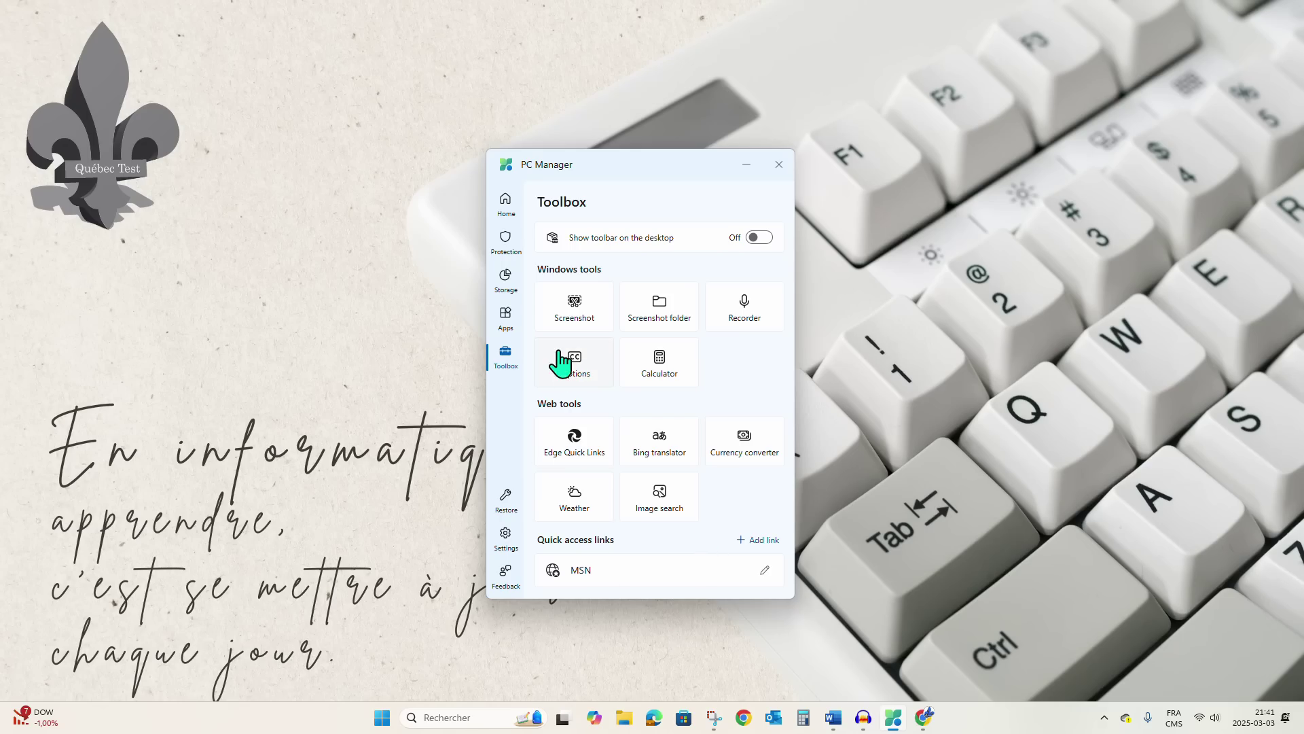